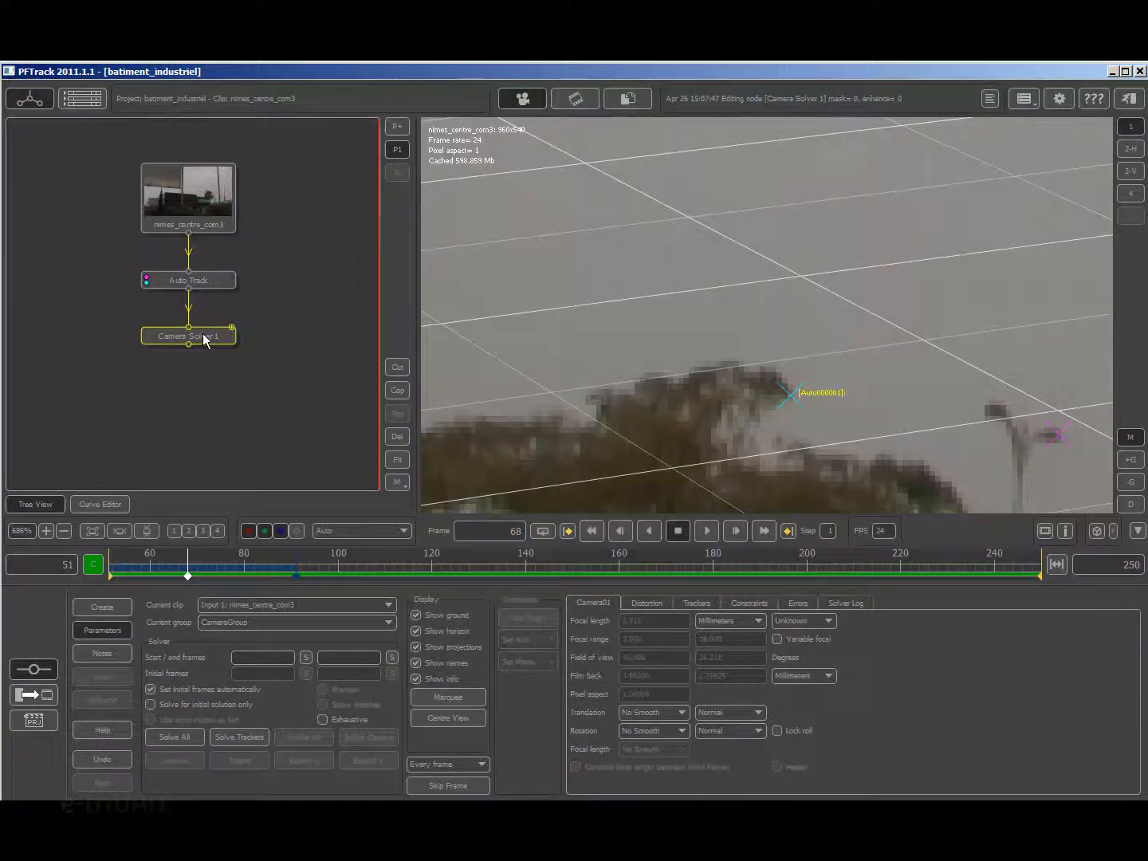
Step: Add a User Track node beside the Auto Track node and link it to the nimes_centre_com3 clip
mouse_move(205, 339)
mouse_down()
mouse_move(202, 361)
mouse_move(202, 347)
mouse_up()
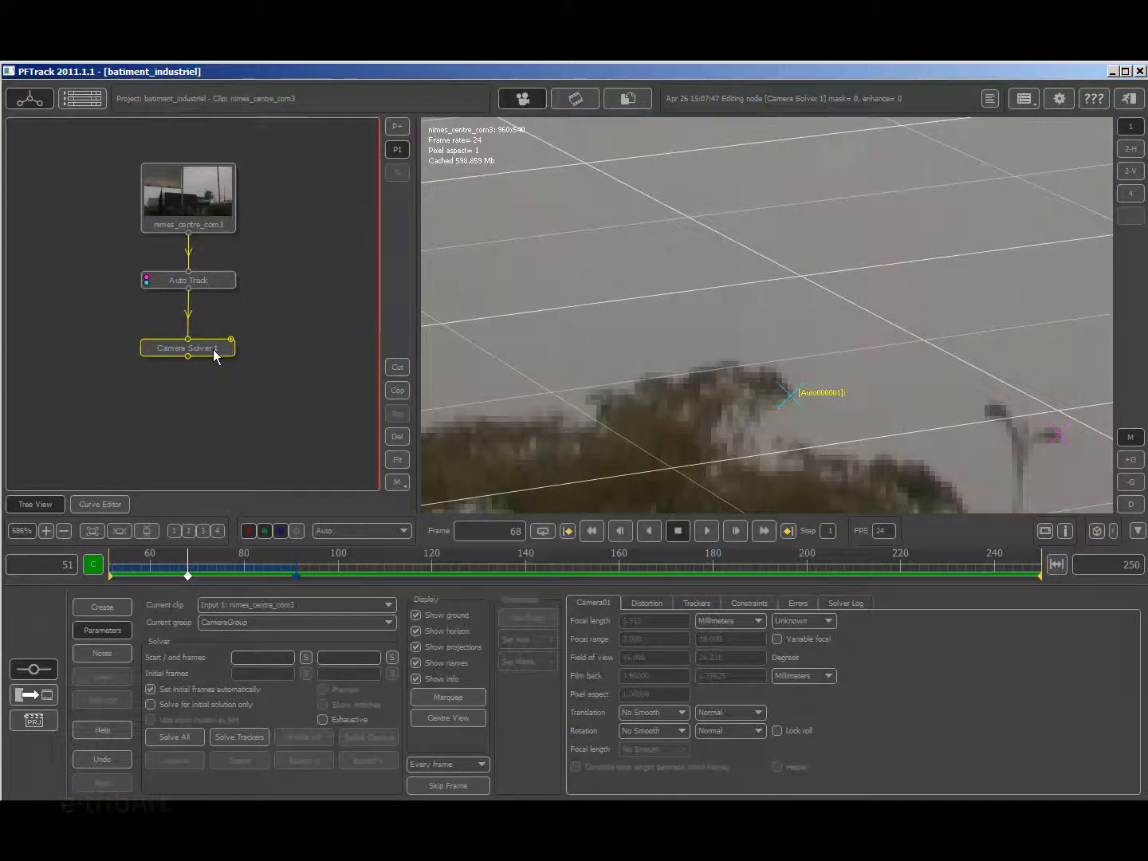
click(103, 607)
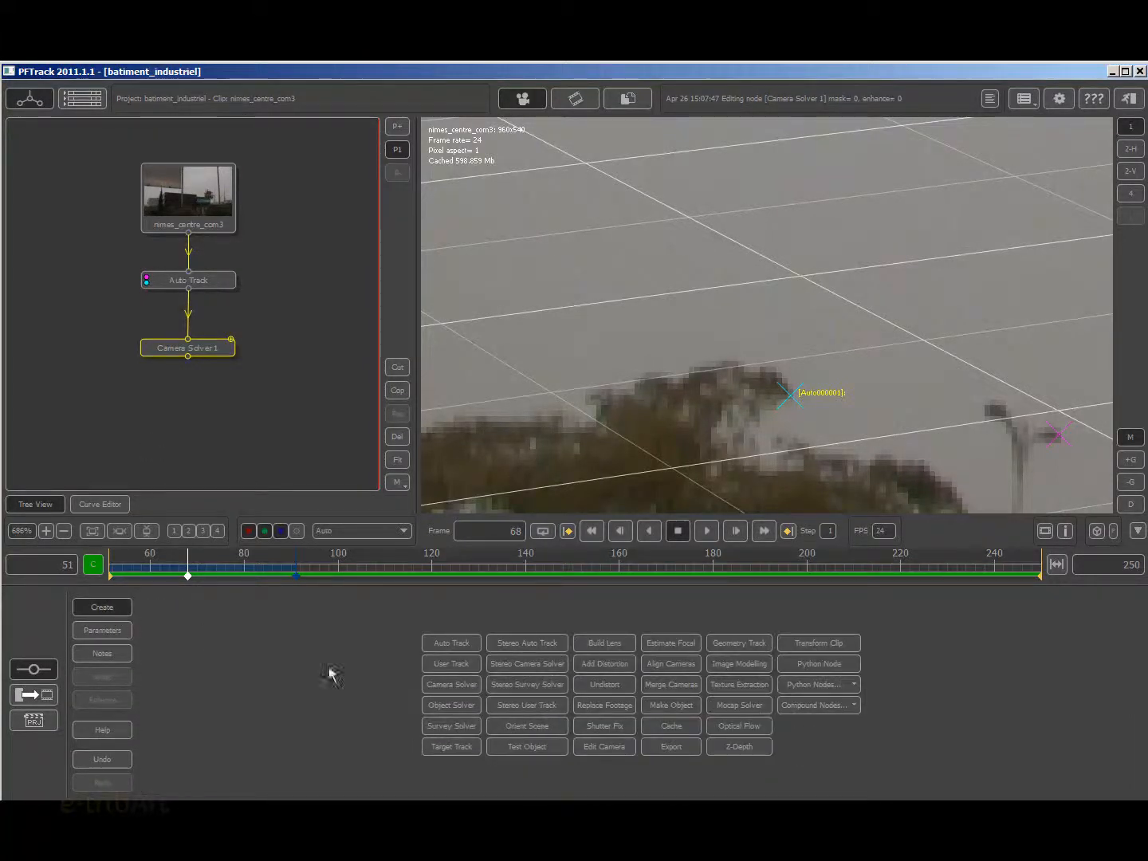
click(269, 437)
click(444, 663)
drag(207, 305, 275, 312)
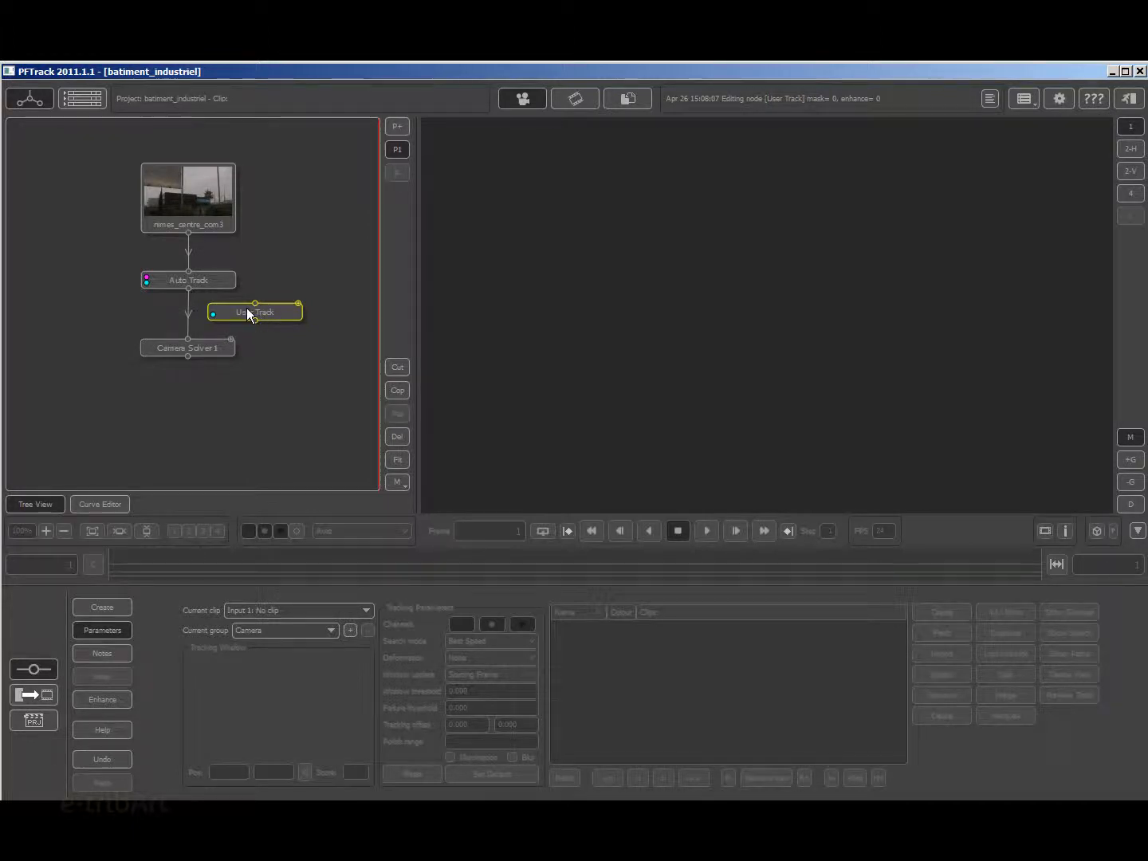
drag(256, 310, 187, 233)
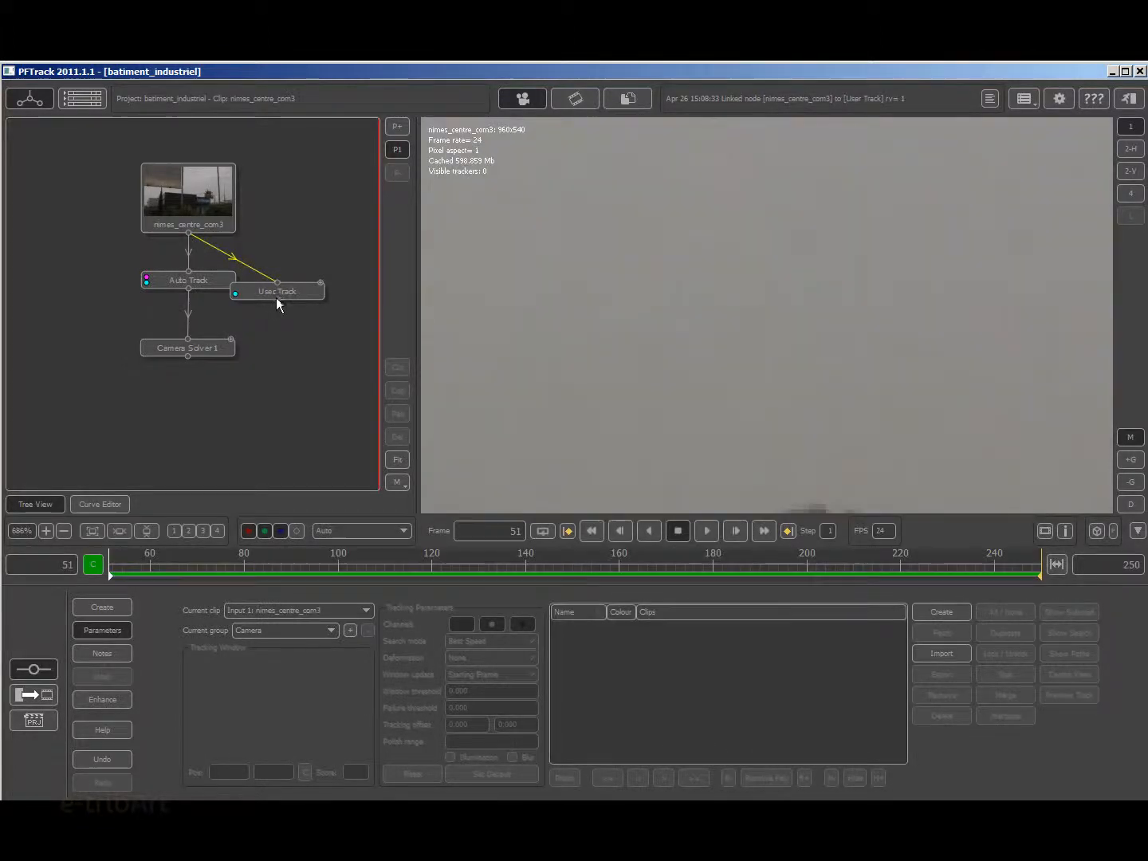
drag(280, 288, 298, 282)
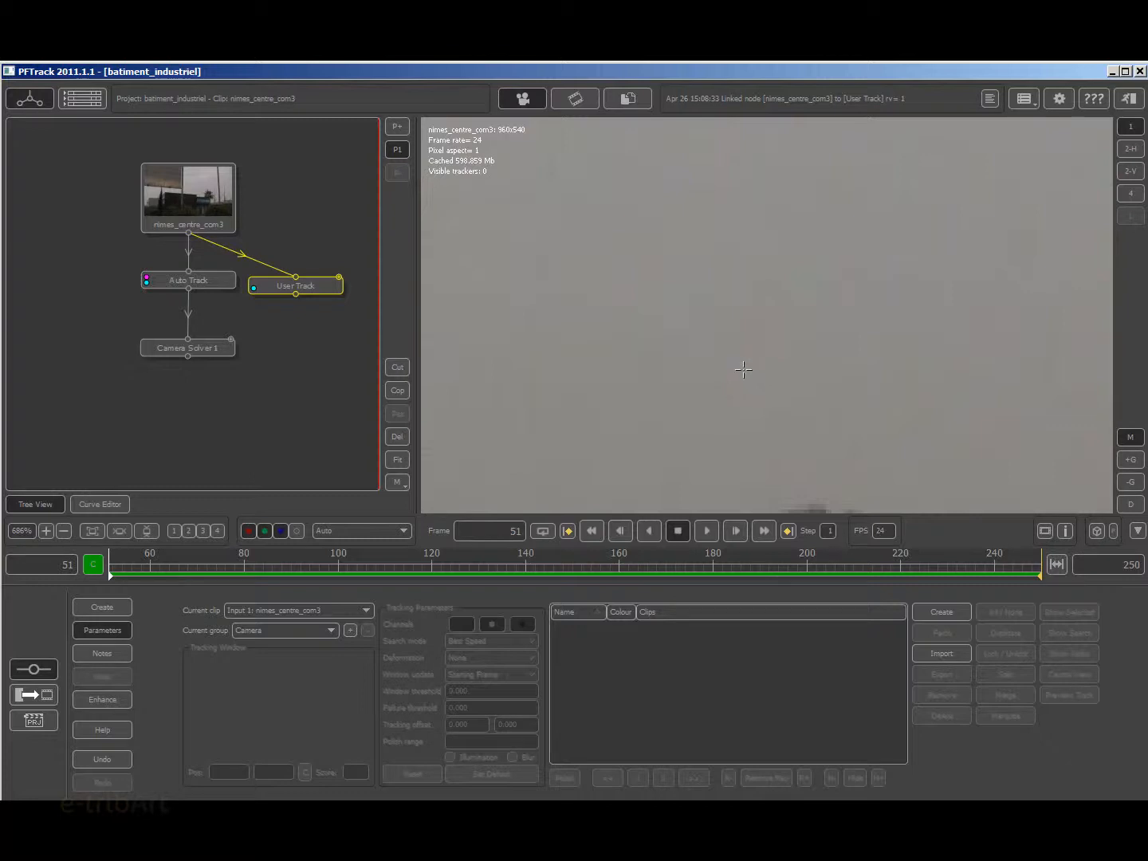
Step: Place four user trackers on the corners of the billboard panel at frame 51
right_drag(745, 369, 297, 372)
right_drag(866, 367, 712, 397)
middle_drag(713, 399, 626, 391)
right_drag(645, 380, 679, 391)
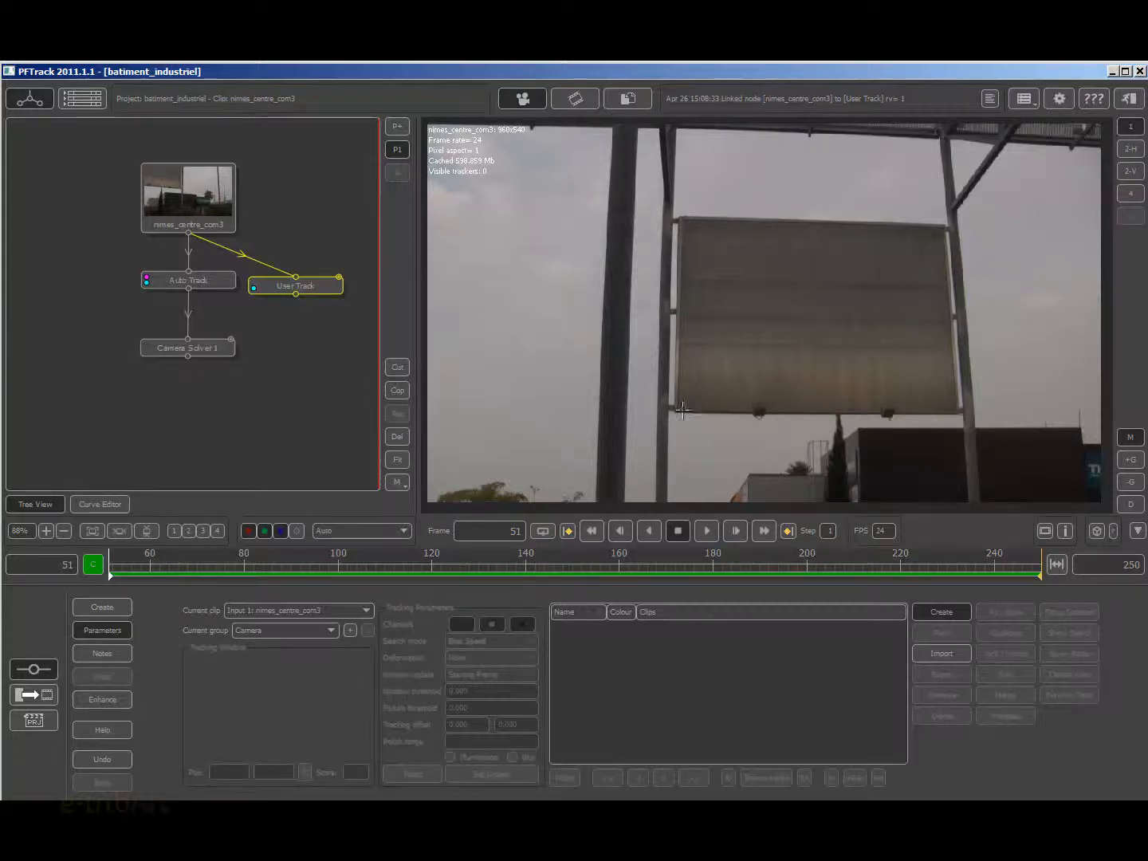
click(676, 409)
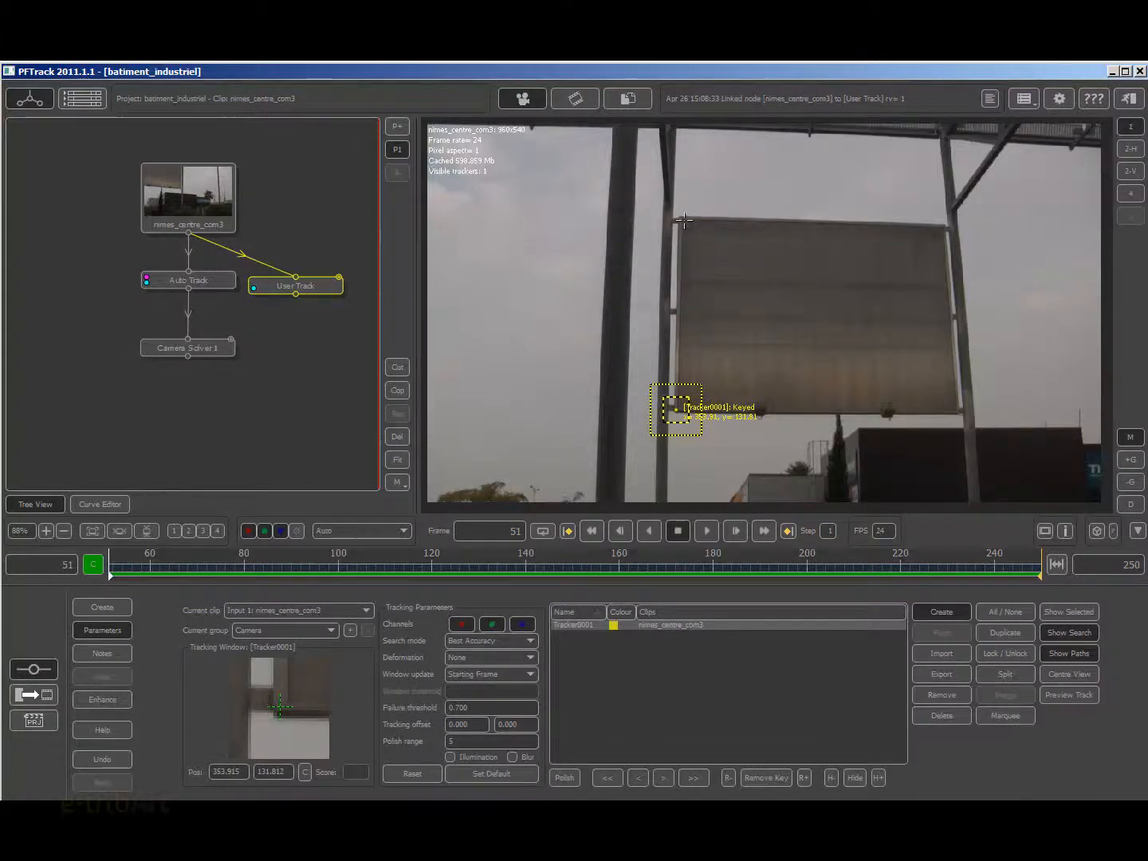
click(684, 221)
click(944, 227)
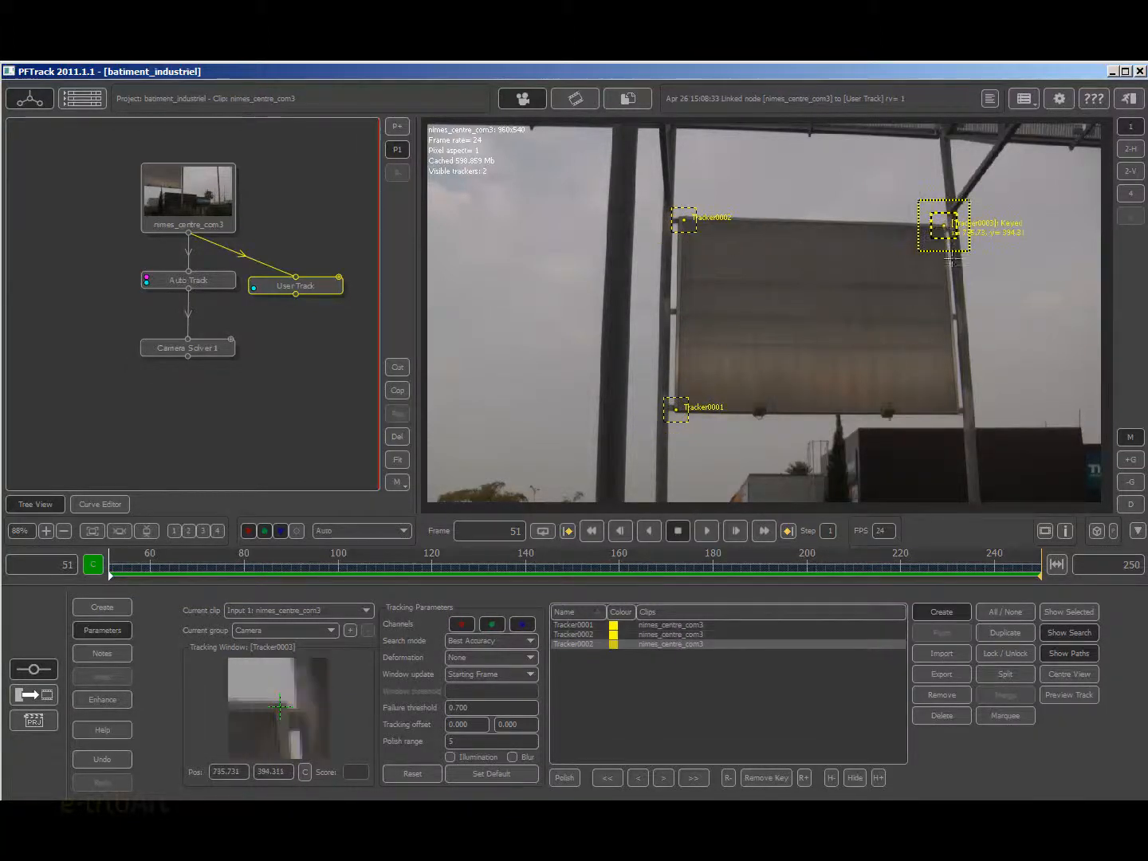
click(957, 413)
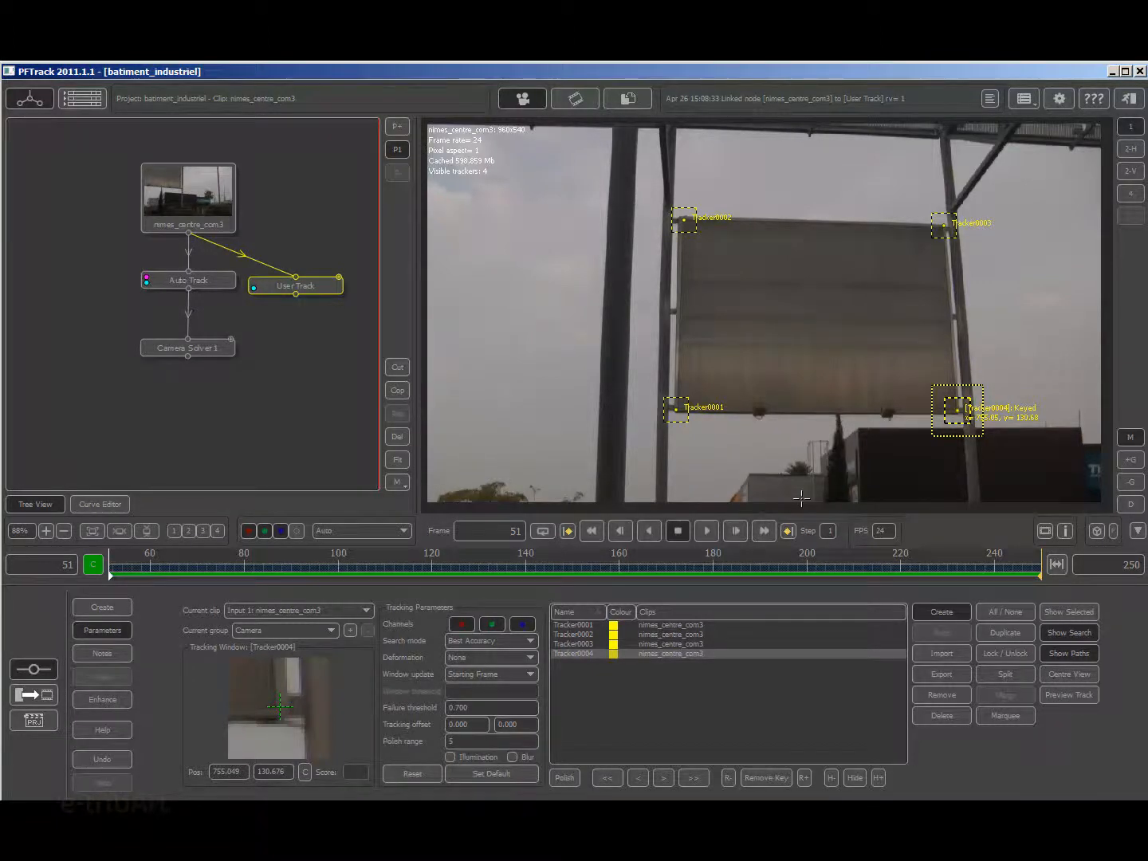
drag(328, 290, 330, 283)
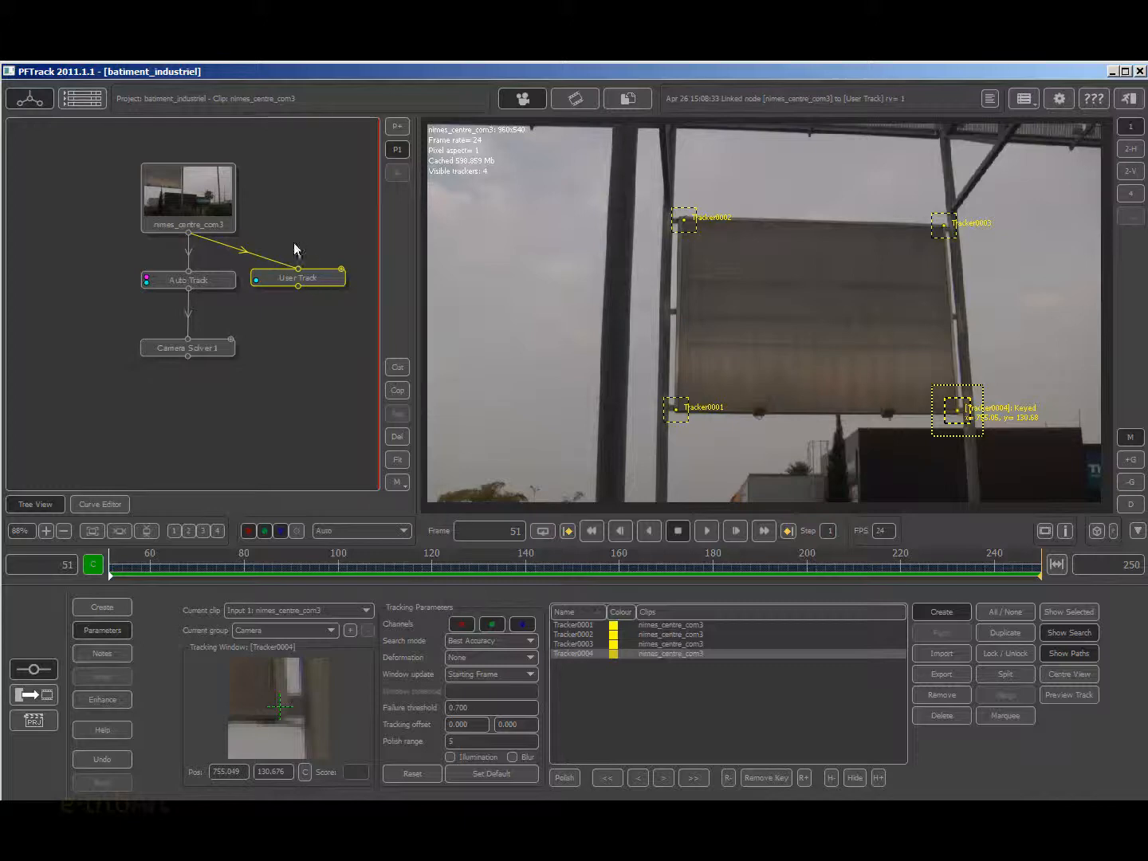
drag(329, 283, 305, 288)
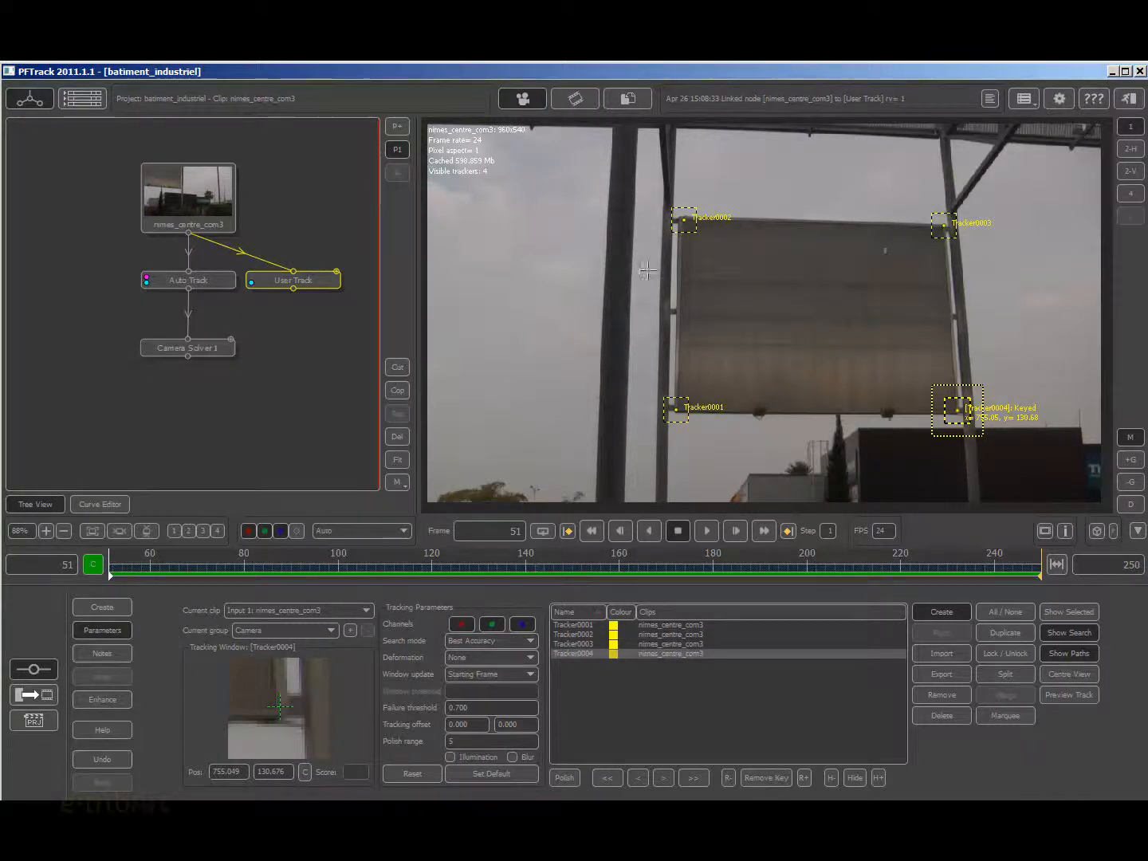
mouse_move(292, 279)
mouse_down()
mouse_move(323, 256)
mouse_move(308, 263)
mouse_up()
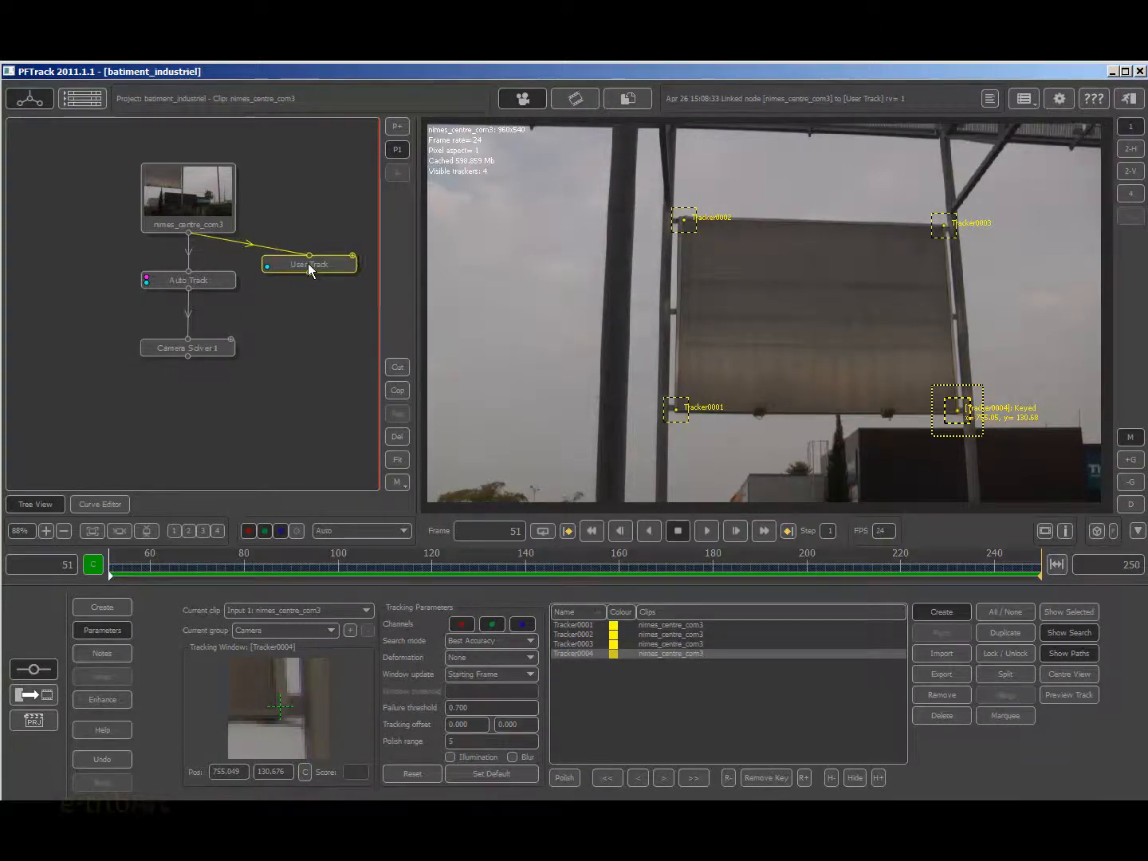
click(202, 287)
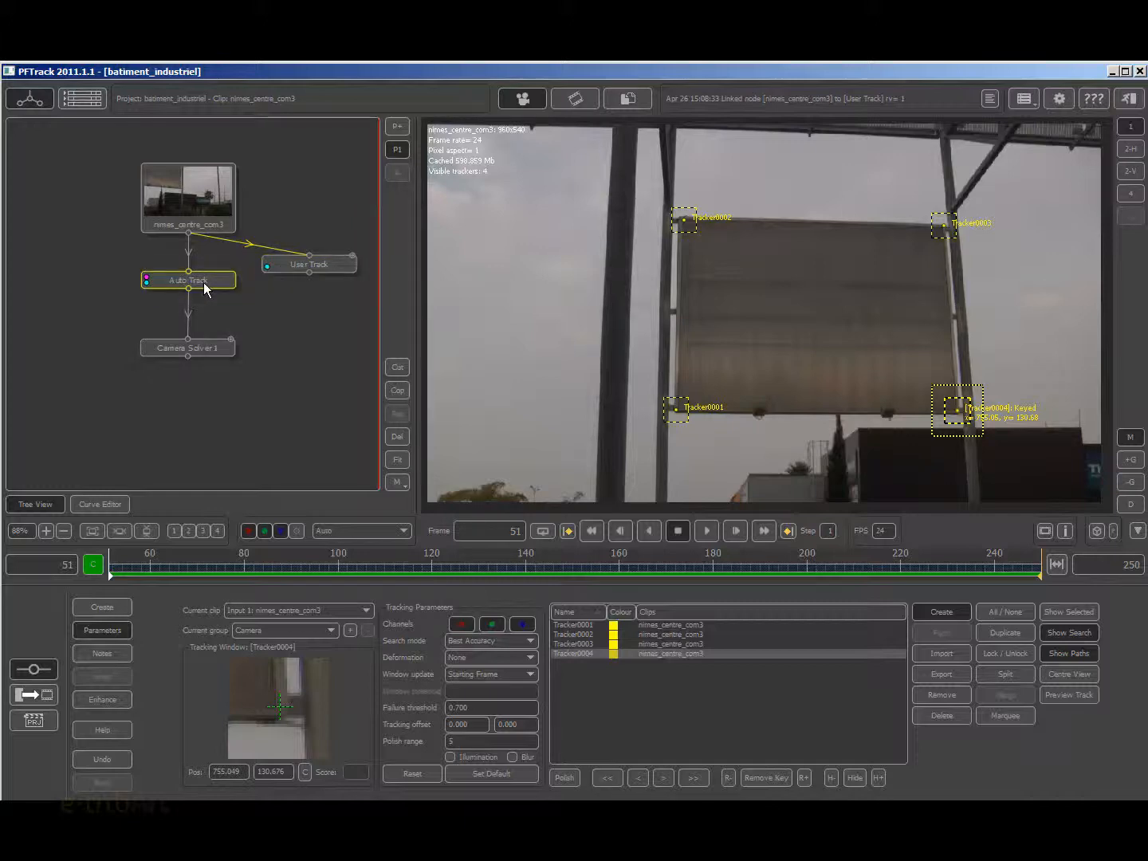
drag(310, 265, 309, 287)
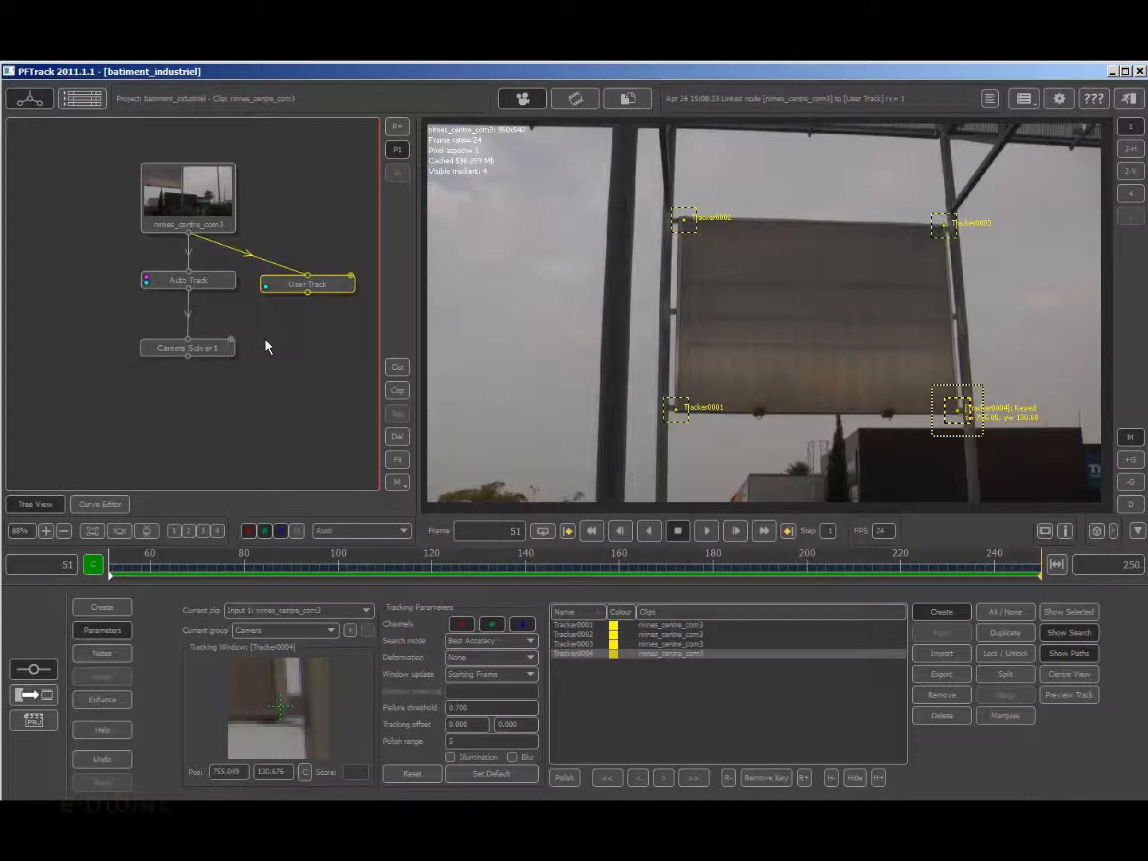
drag(311, 288, 306, 276)
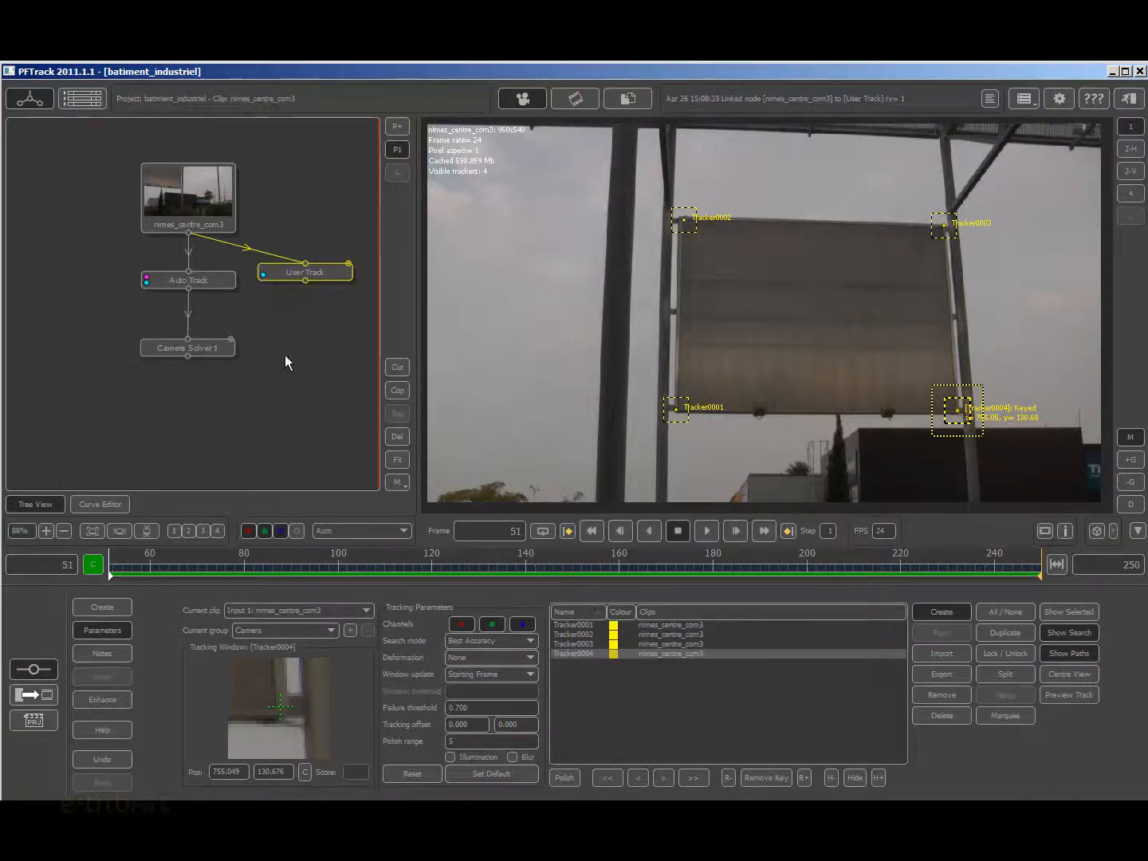
Step: Edit the Camera Solver 1 node, marking its focal length as Known and setting it to 6.3 mm
double_click(191, 285)
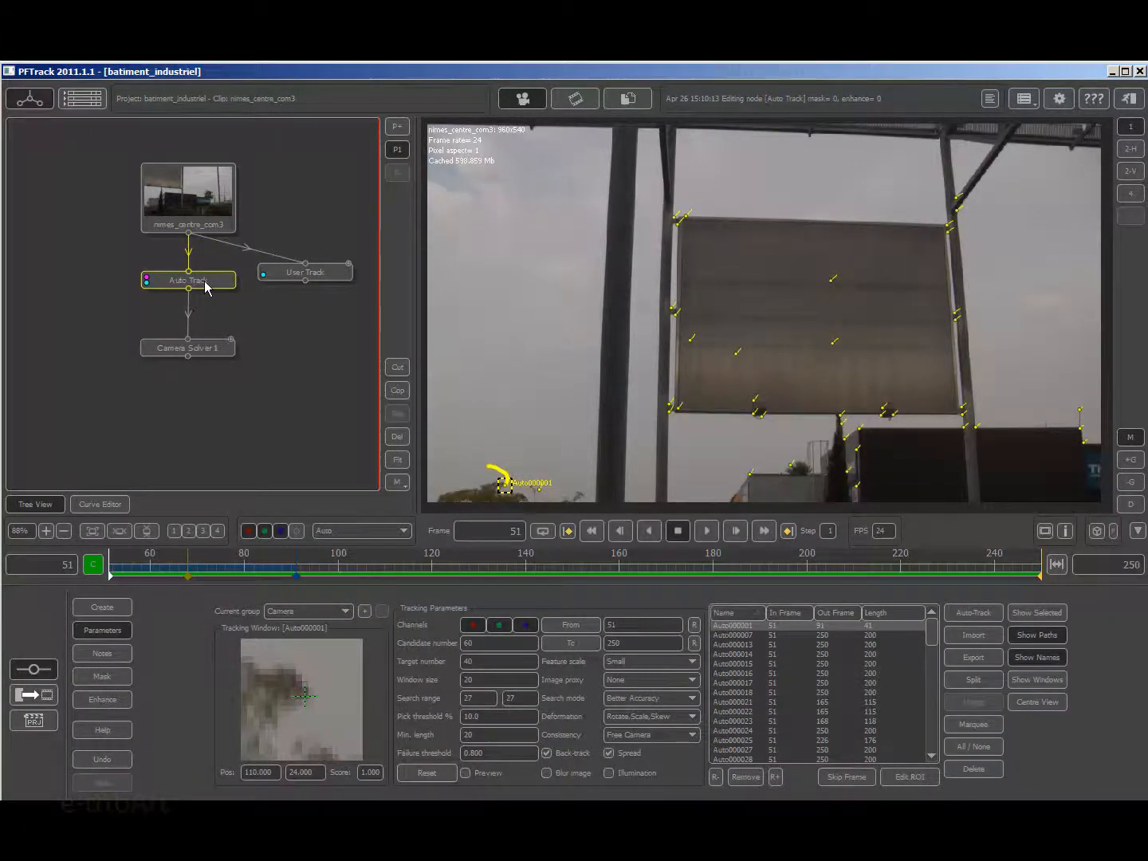
click(213, 361)
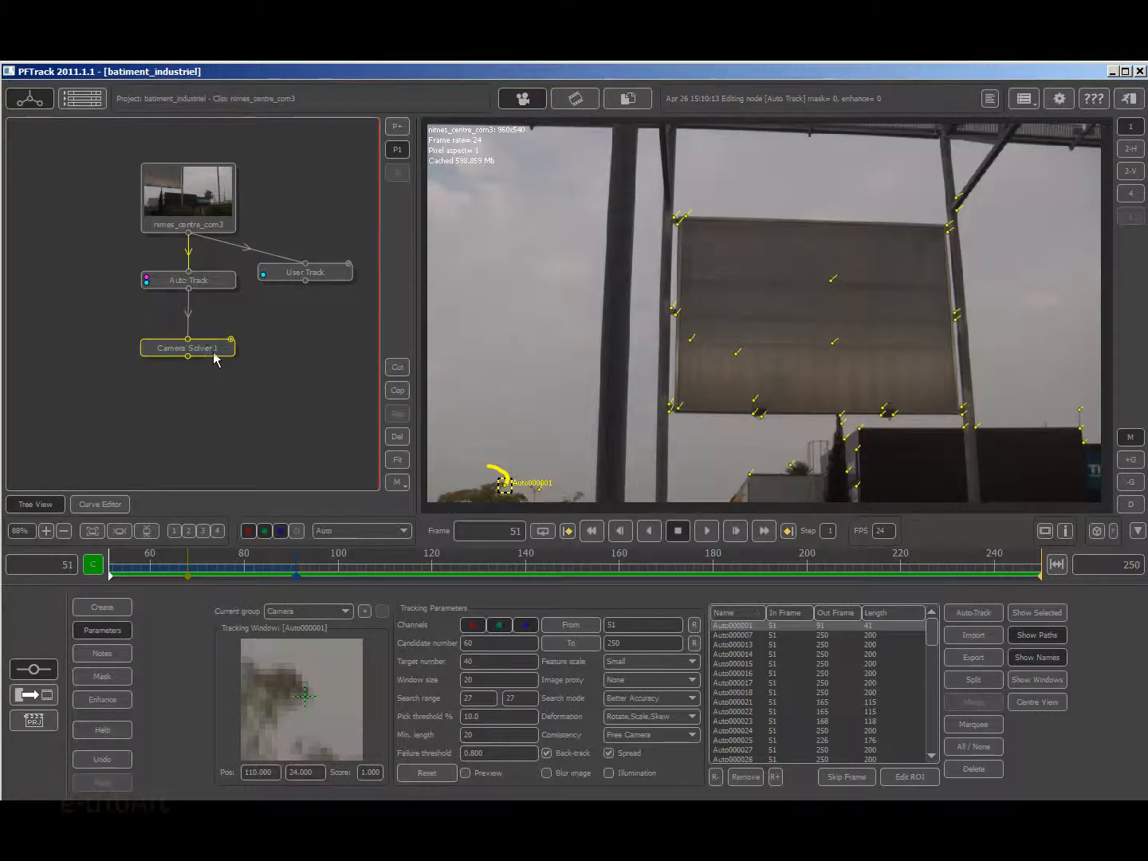
double_click(214, 360)
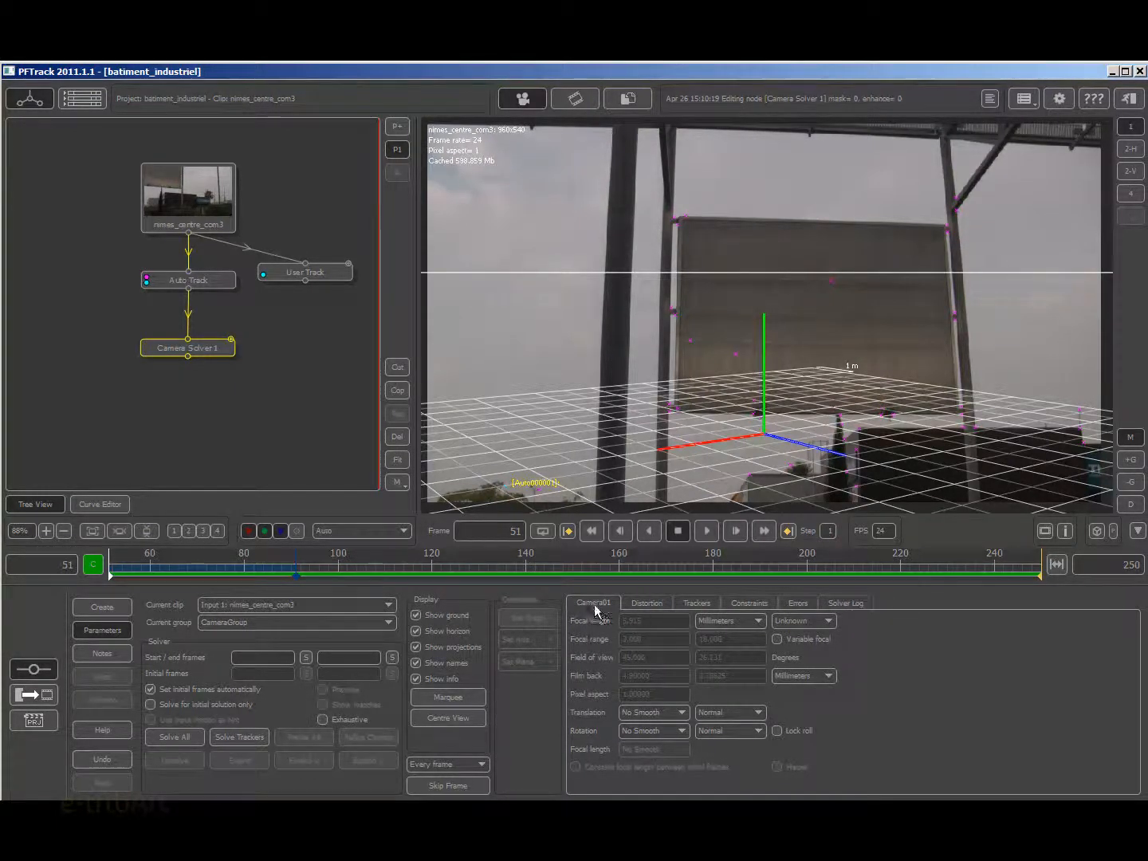
click(802, 621)
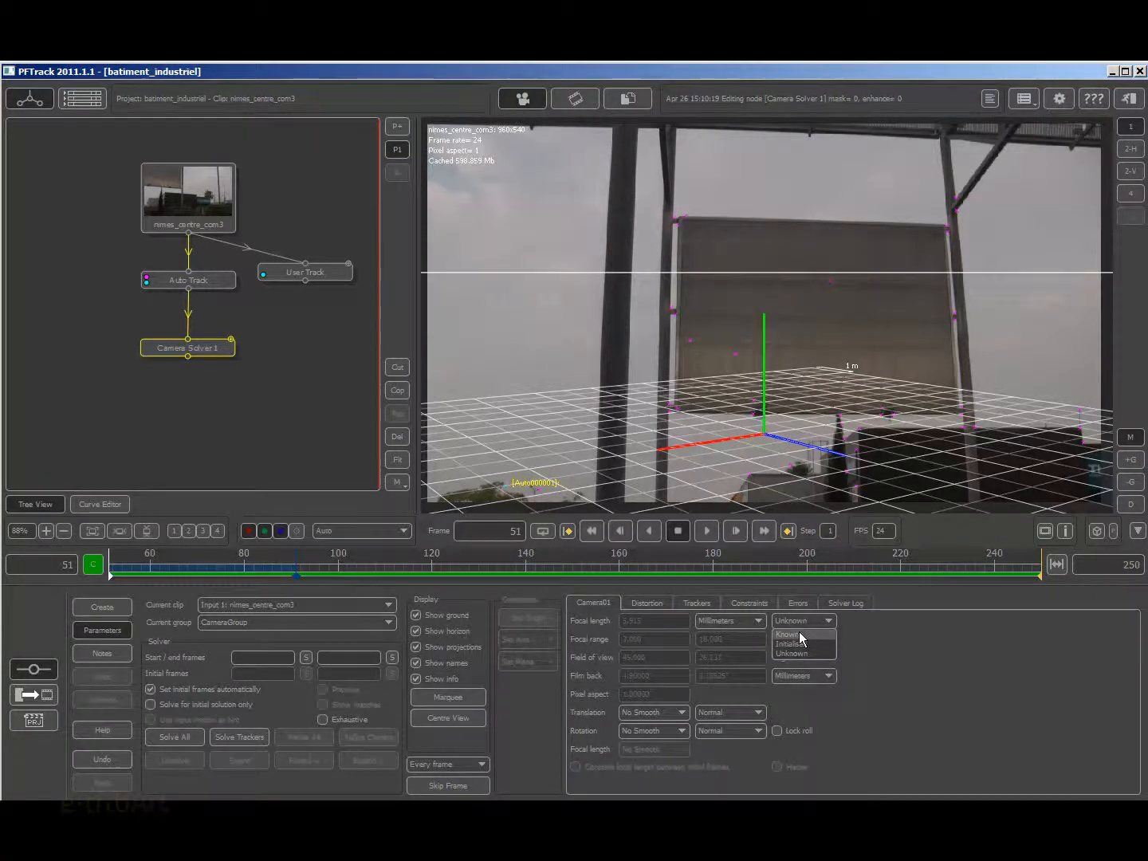
click(799, 634)
double_click(657, 621)
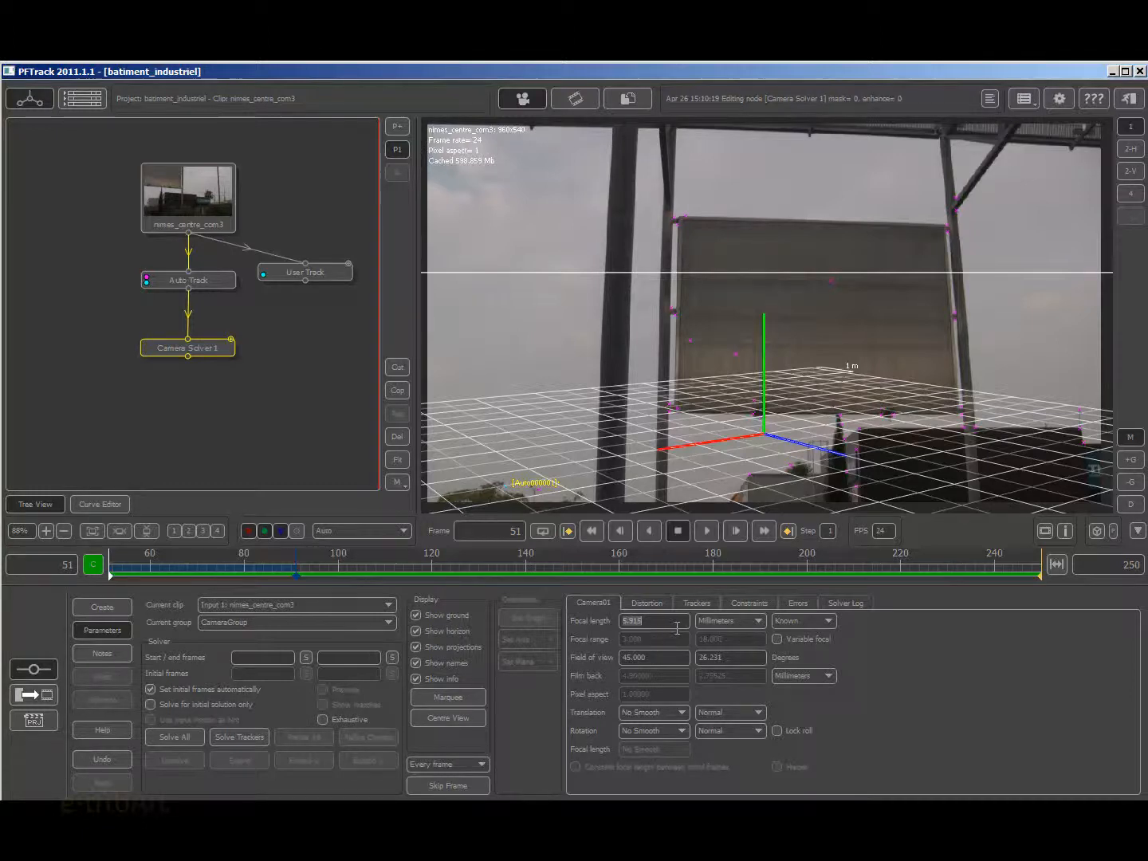
text(6)
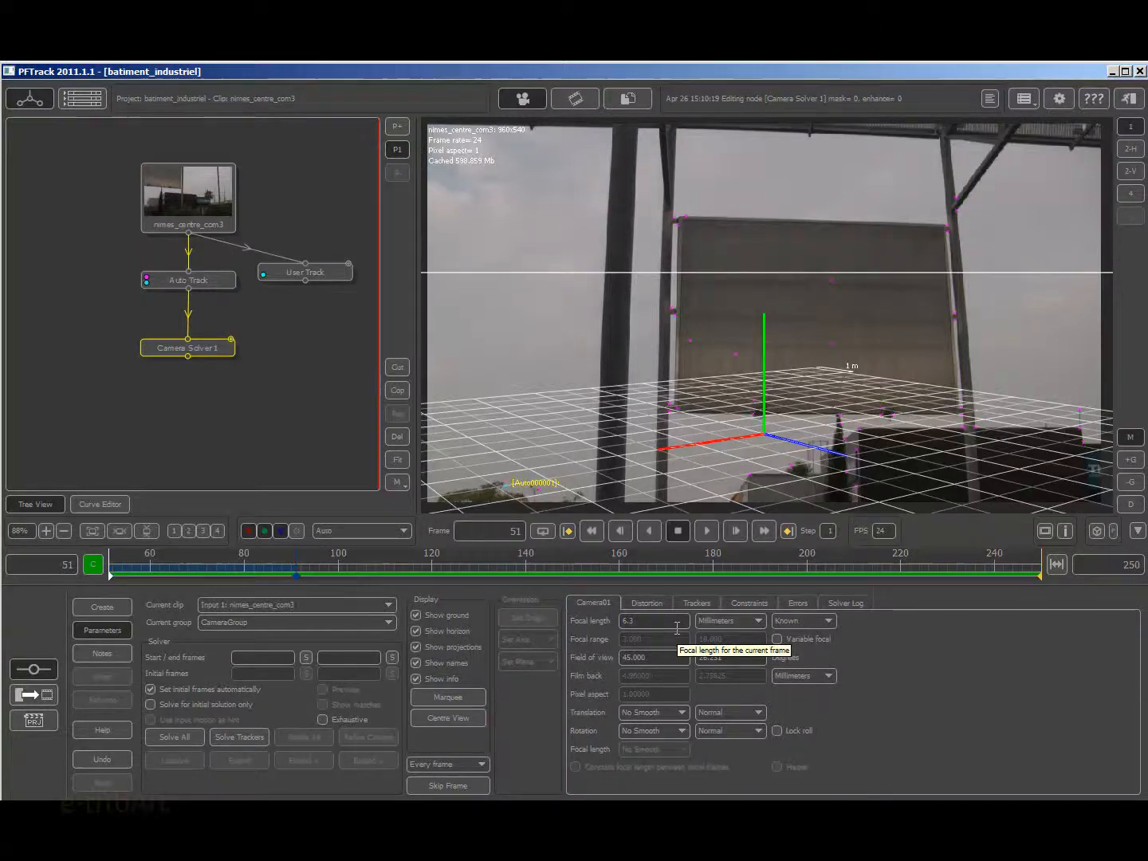
text(.3)
key(Return)
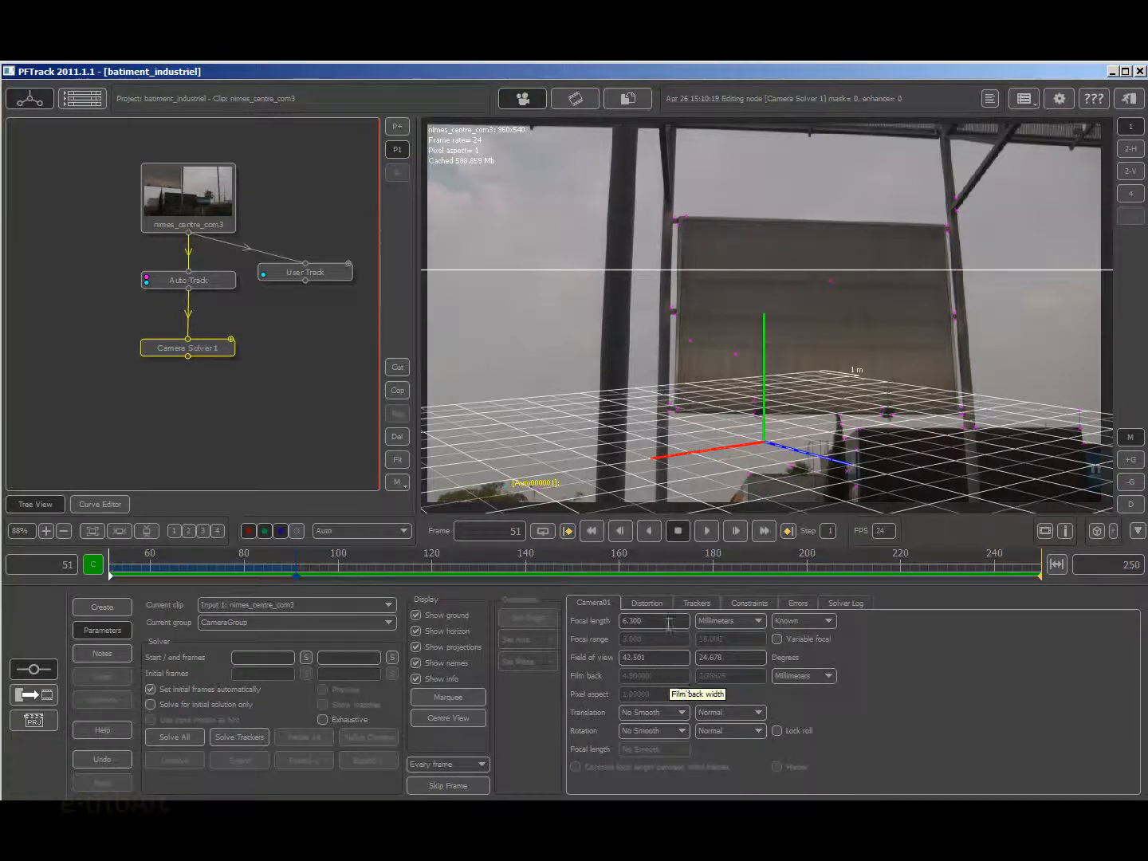
Step: Enable automatic estimation of lens distortion for the camera solver
click(643, 601)
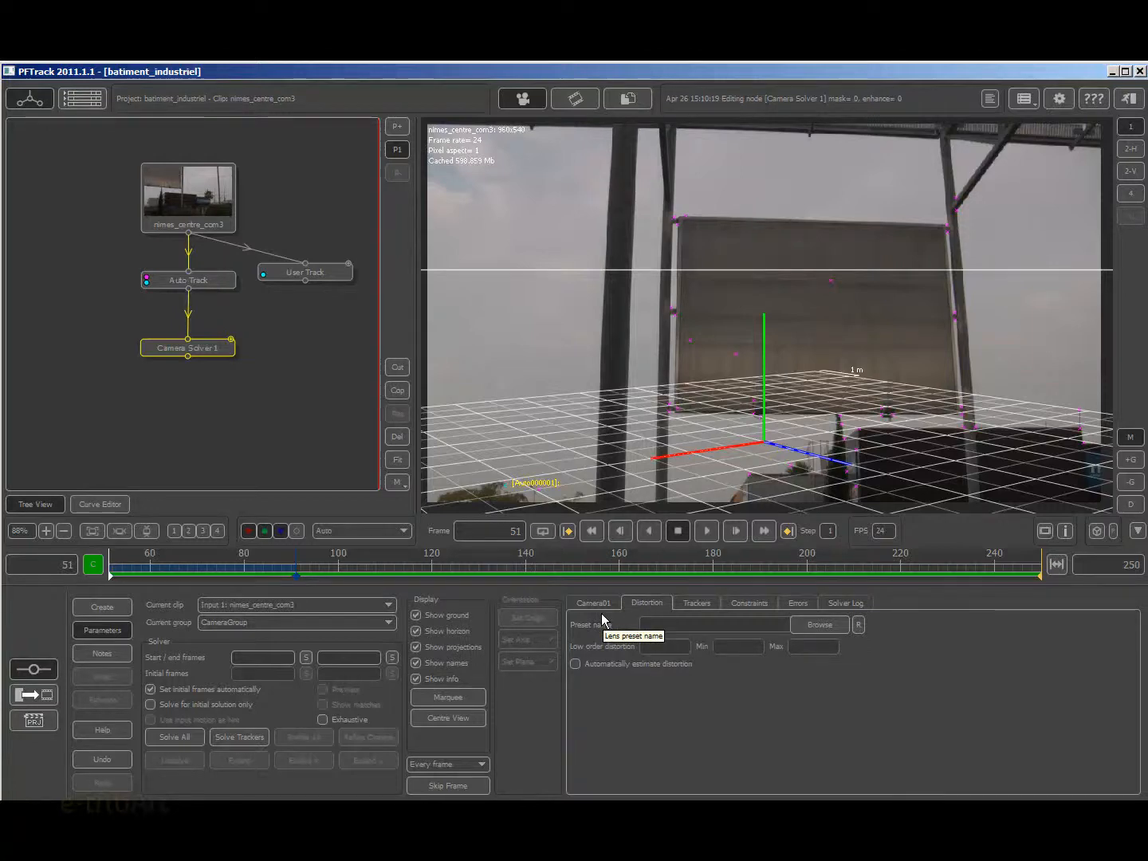
click(574, 664)
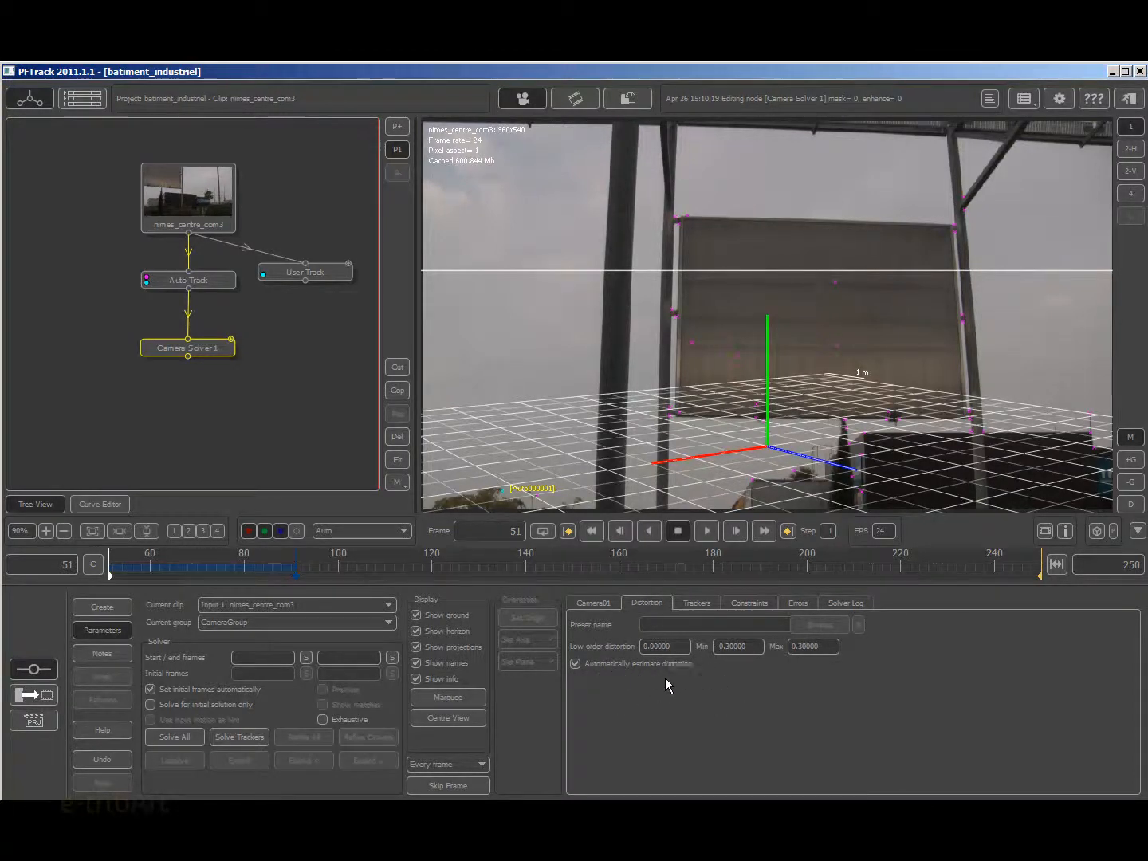
click(602, 607)
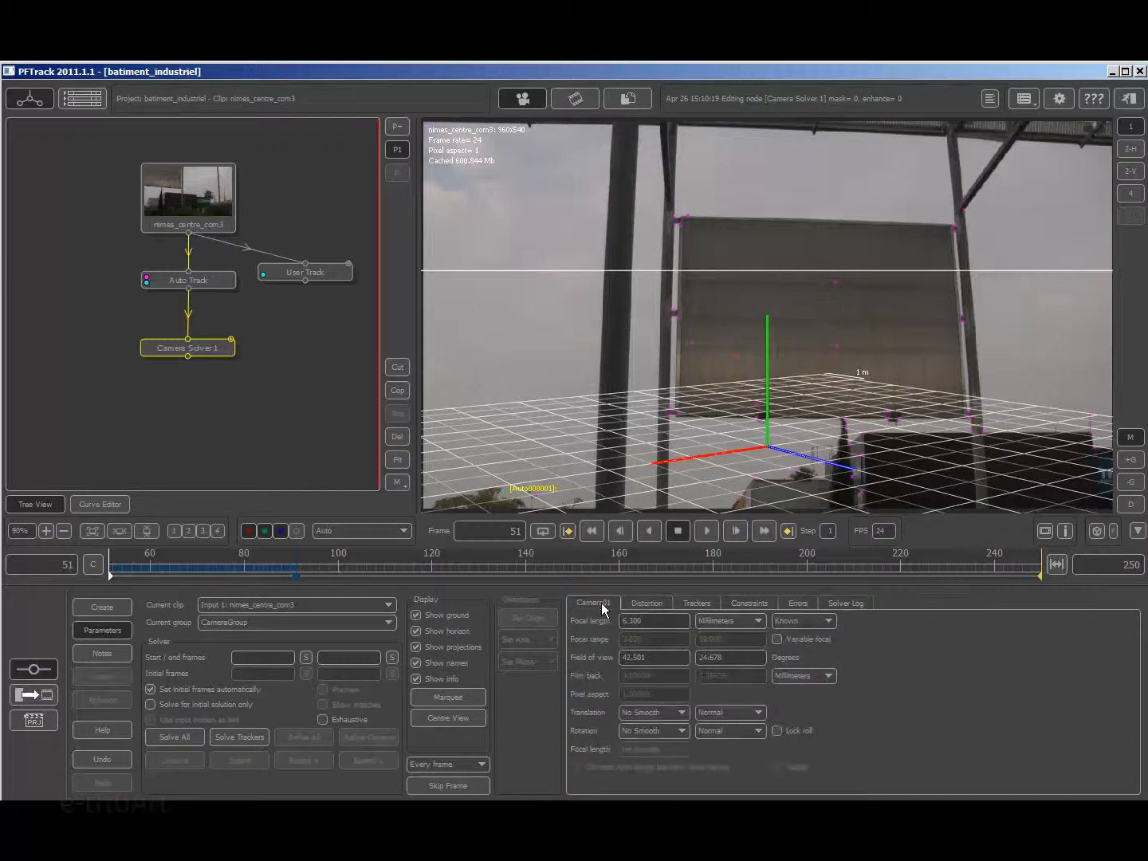
Step: Bring up the solver's constraint list and hide the ground grid in the camera view
click(692, 603)
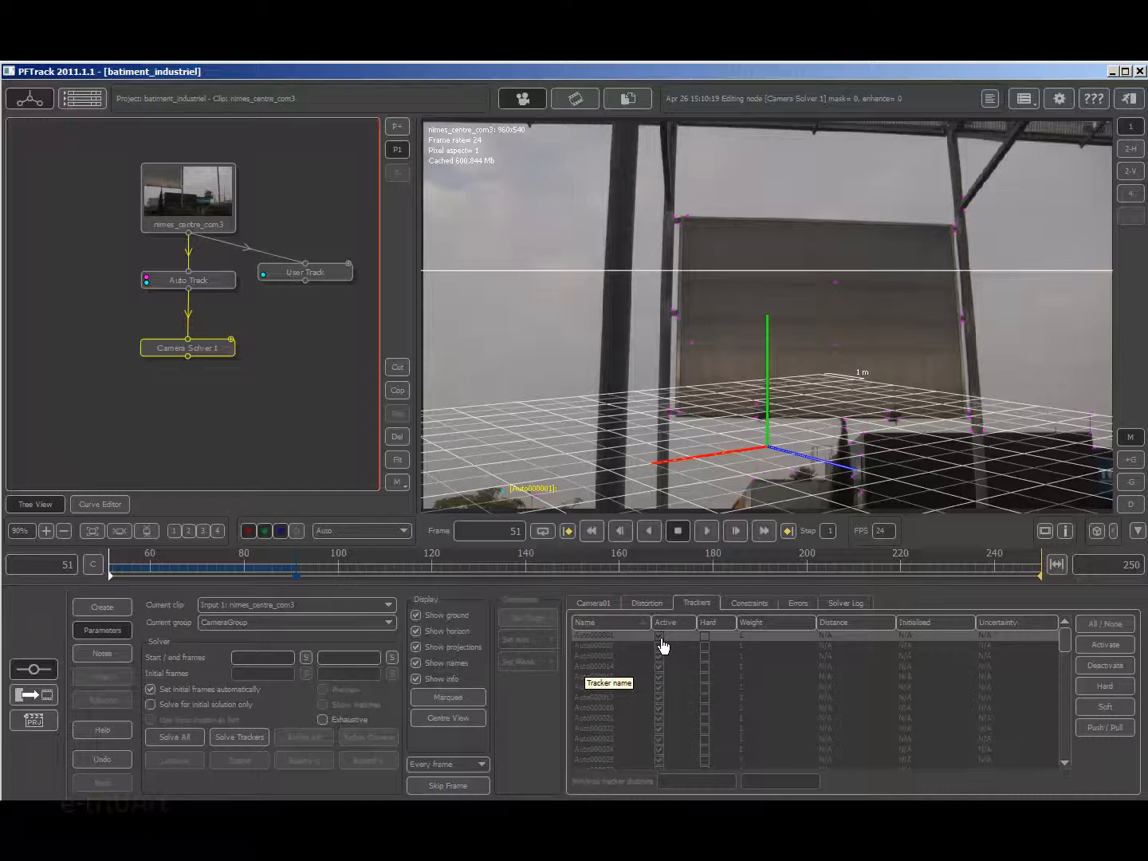
click(748, 603)
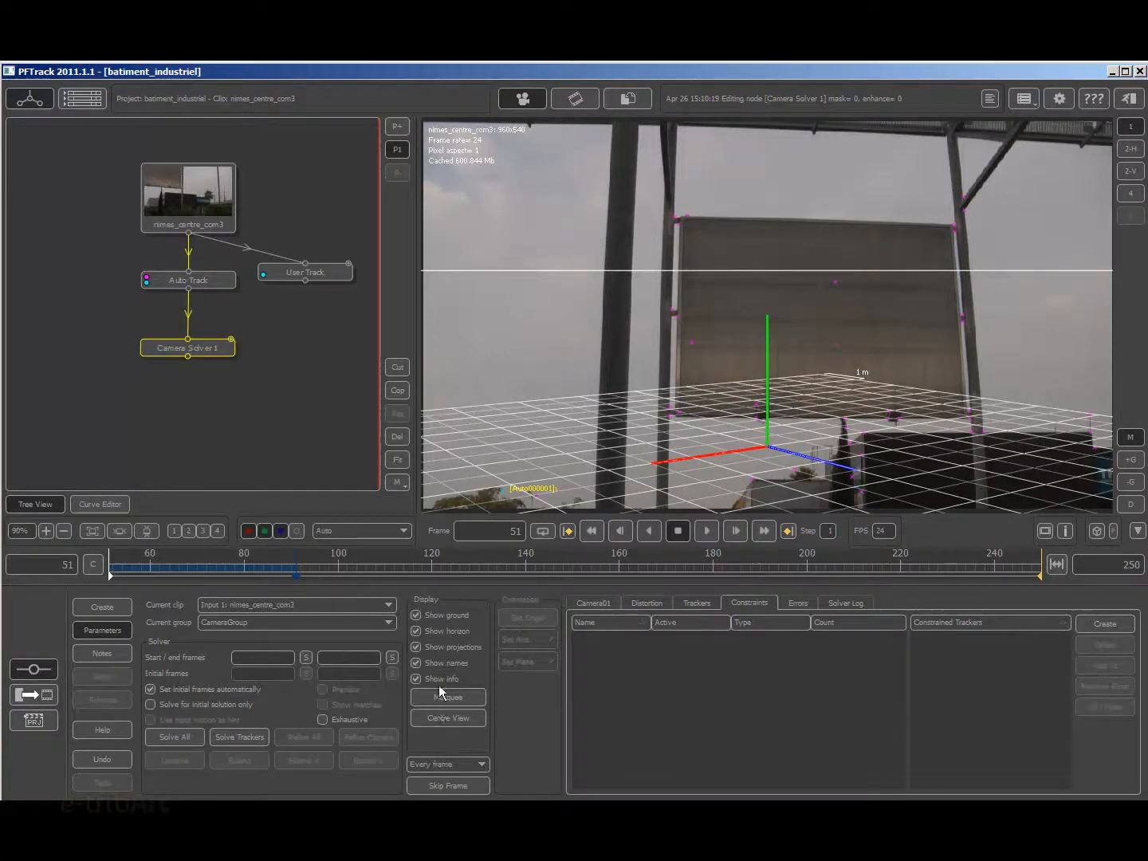
click(416, 615)
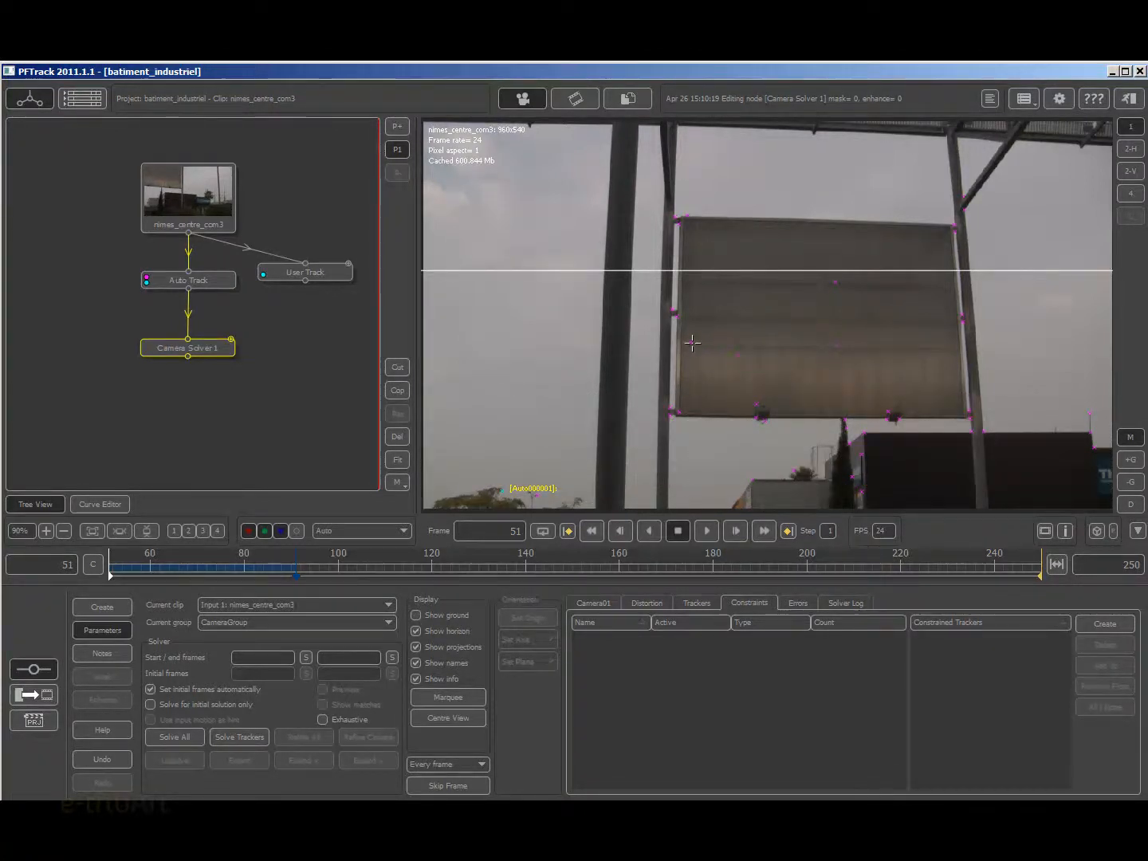
Step: Select the five trackers on the billboard's surface, checking them around frame 115, and create a Plane constraint
shift+click(737, 355)
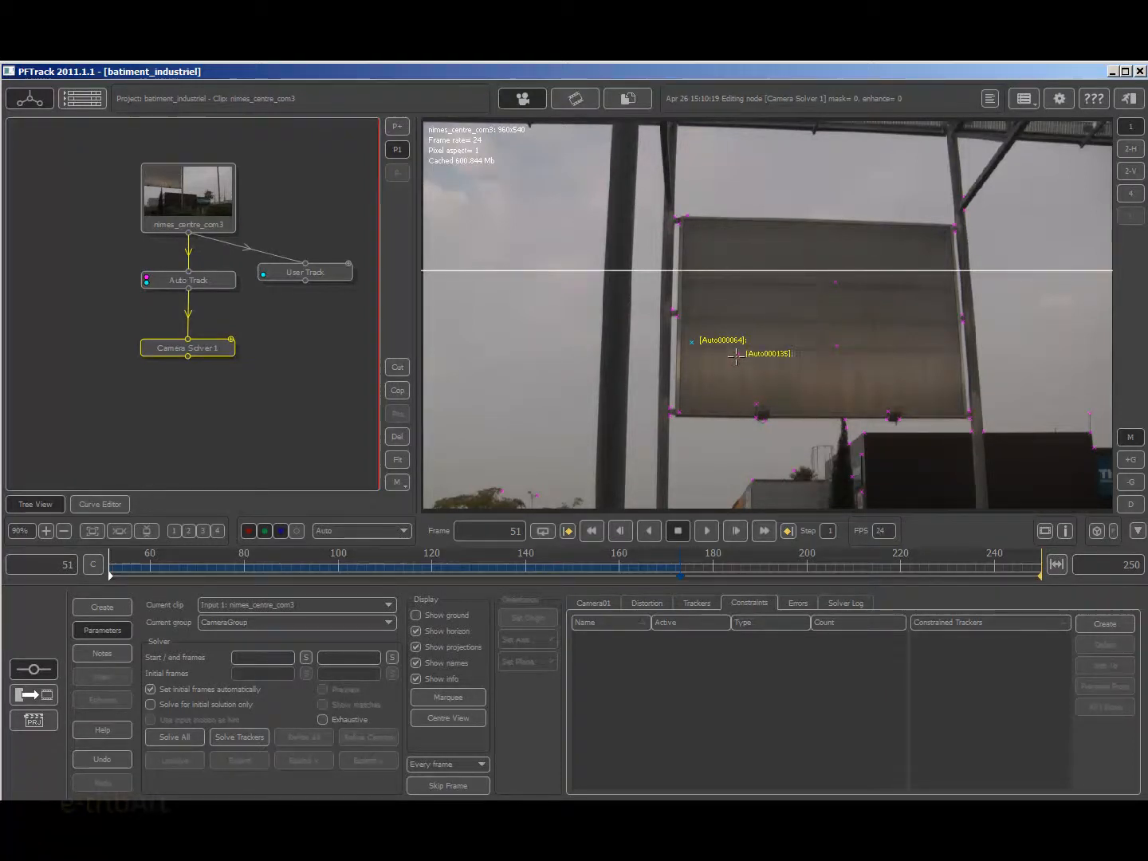
shift+click(835, 344)
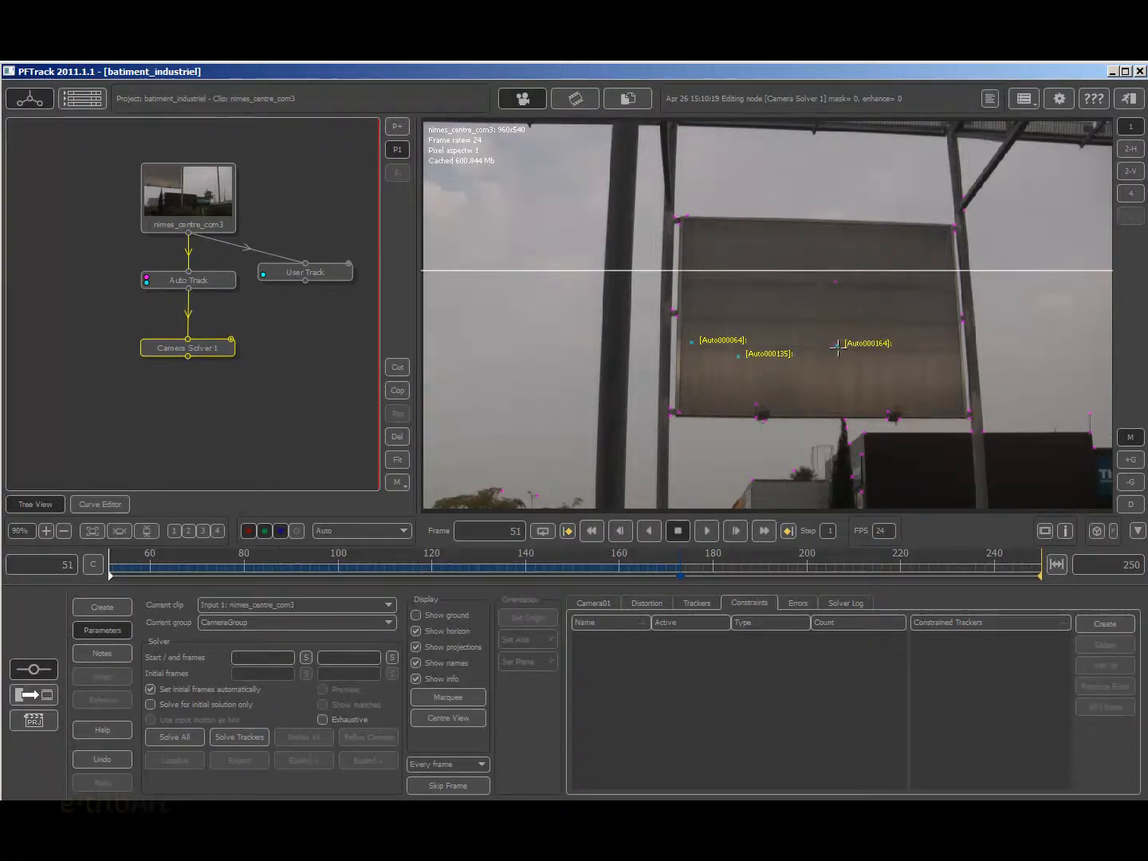
shift+click(835, 279)
click(635, 574)
drag(635, 574, 407, 592)
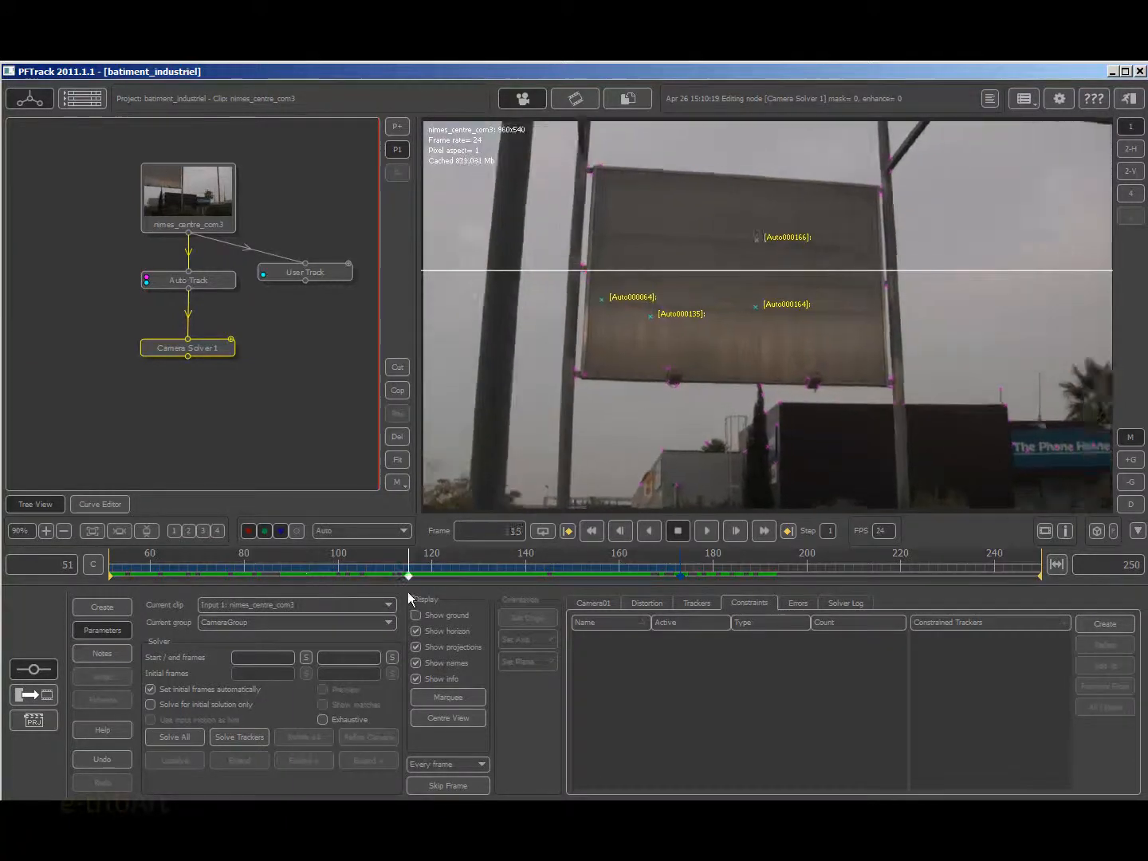
click(846, 312)
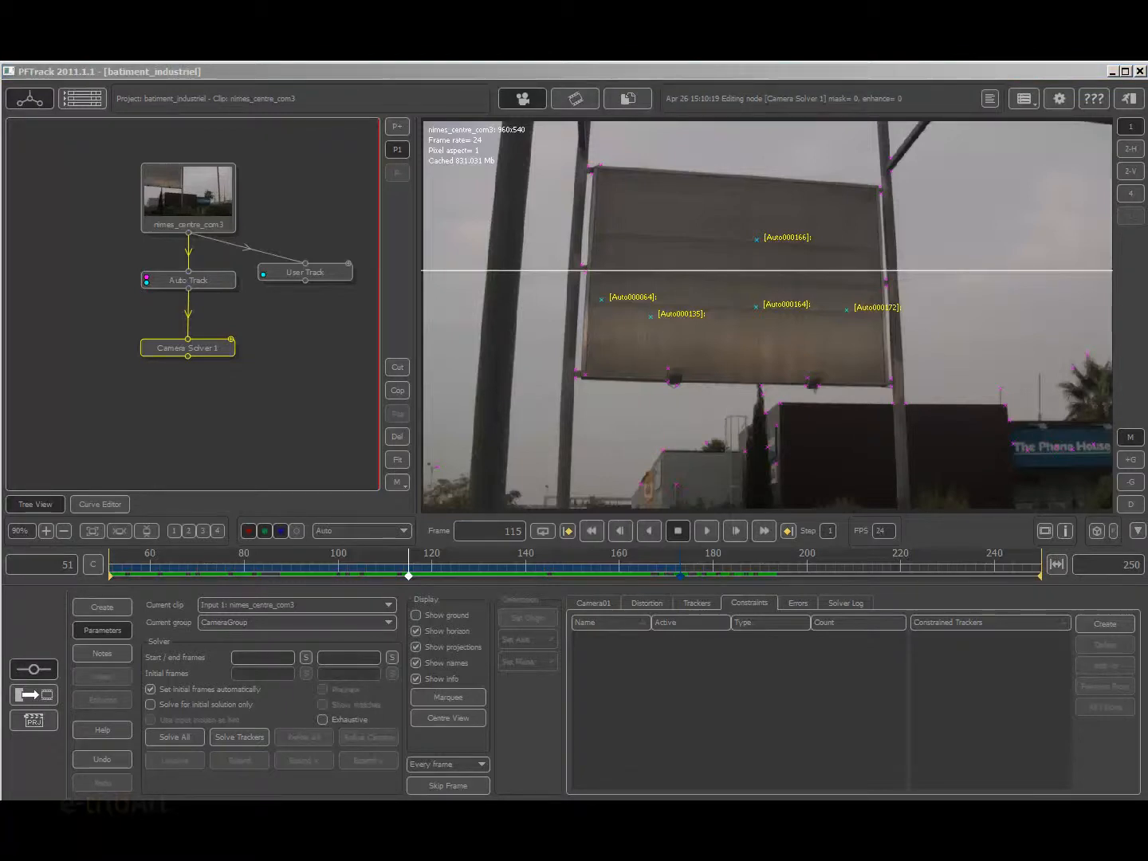
click(1096, 629)
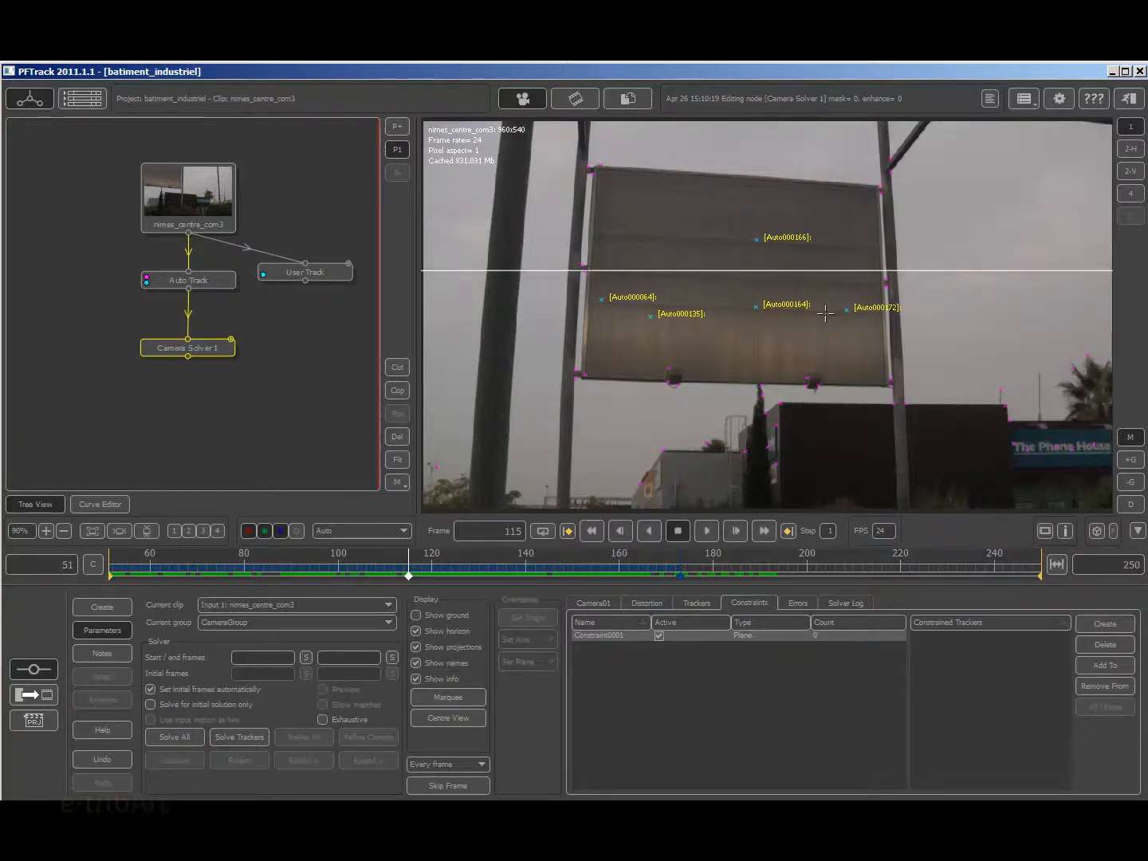
Step: Select the two trackers at the ends of the dark building's roof edge and create a second constraint
click(780, 401)
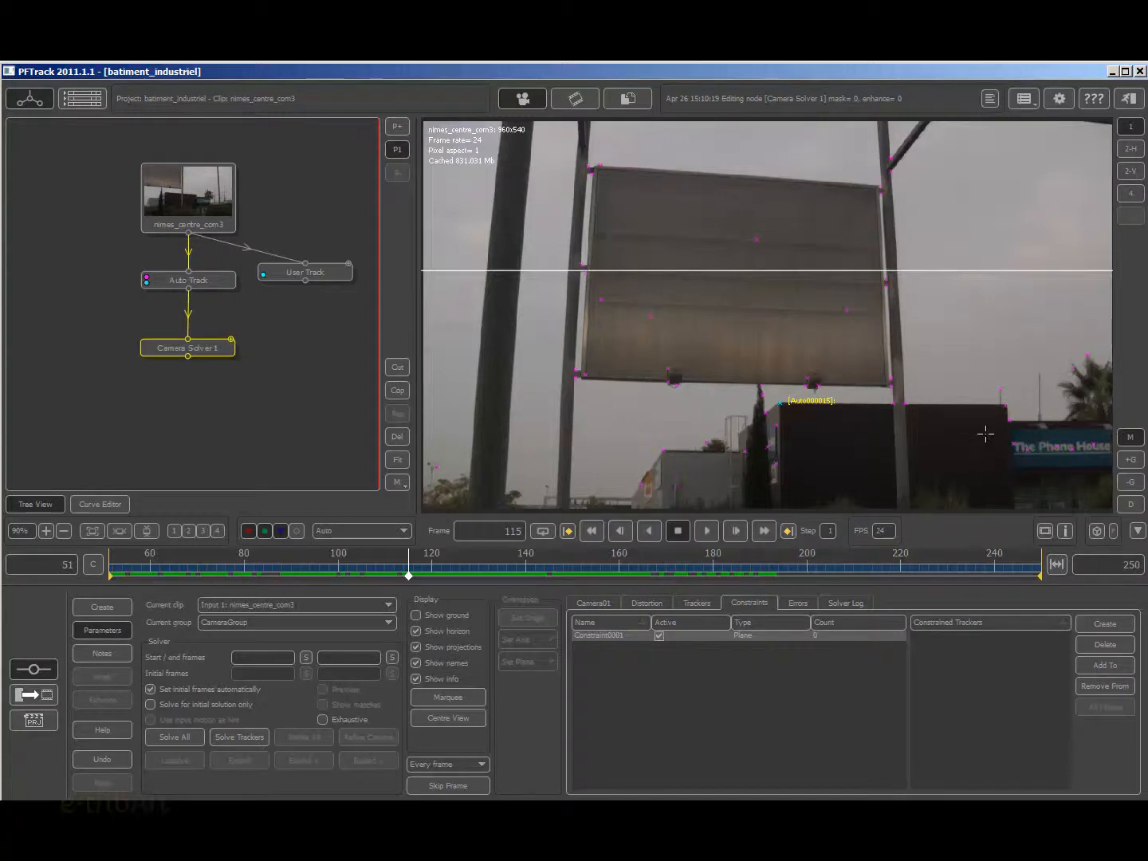
click(1003, 406)
shift+click(781, 403)
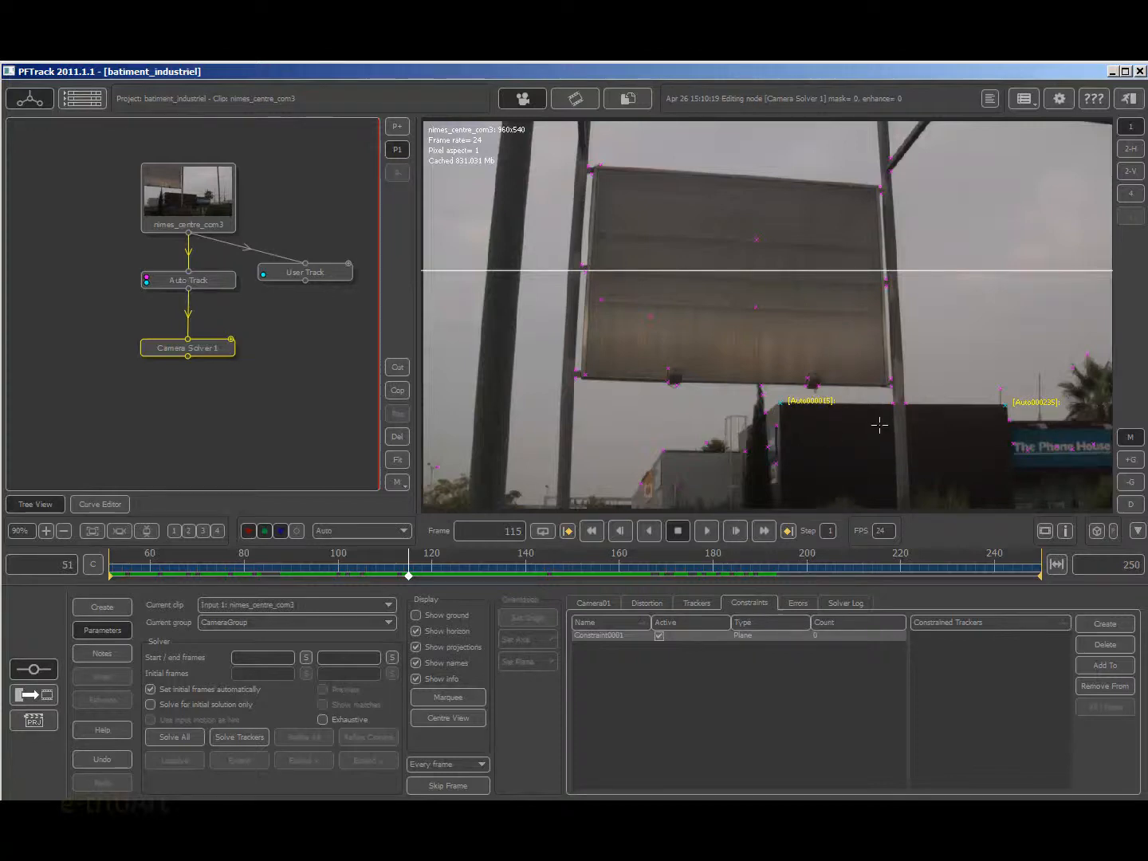
click(796, 675)
click(959, 380)
click(781, 401)
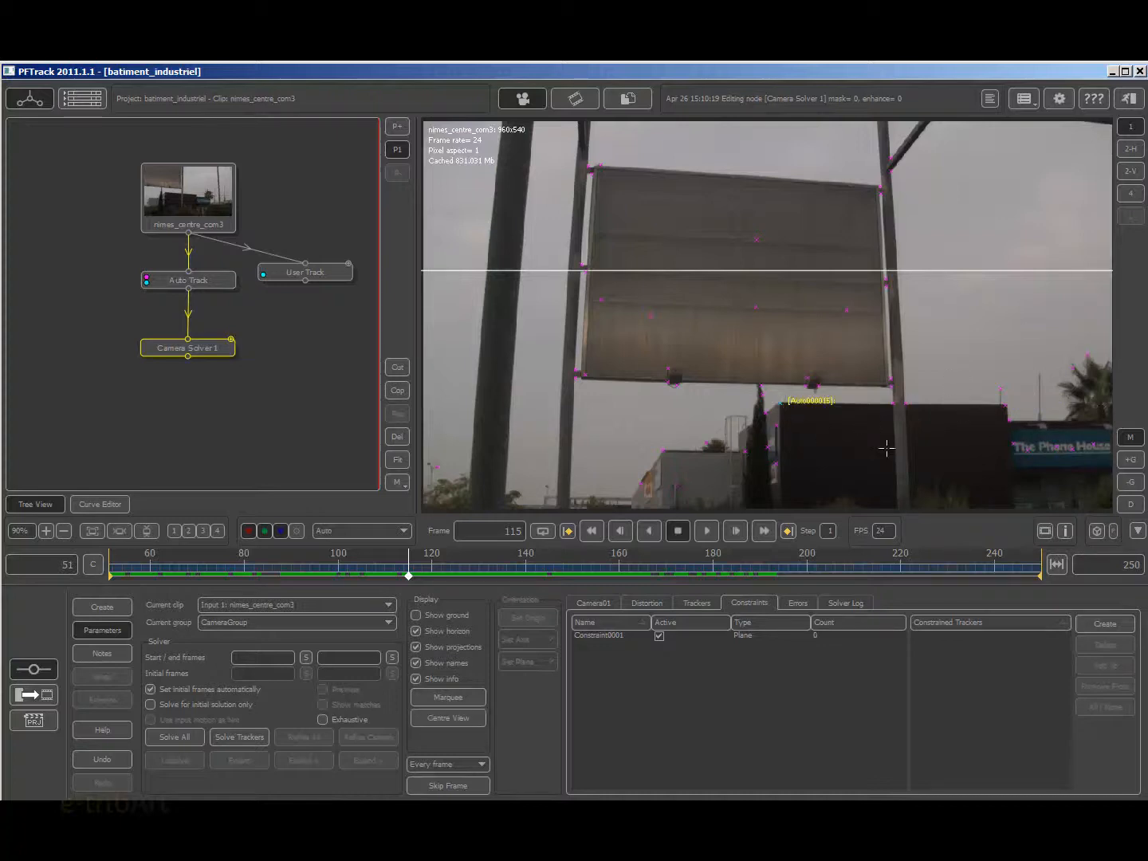
shift+click(1006, 415)
click(1092, 623)
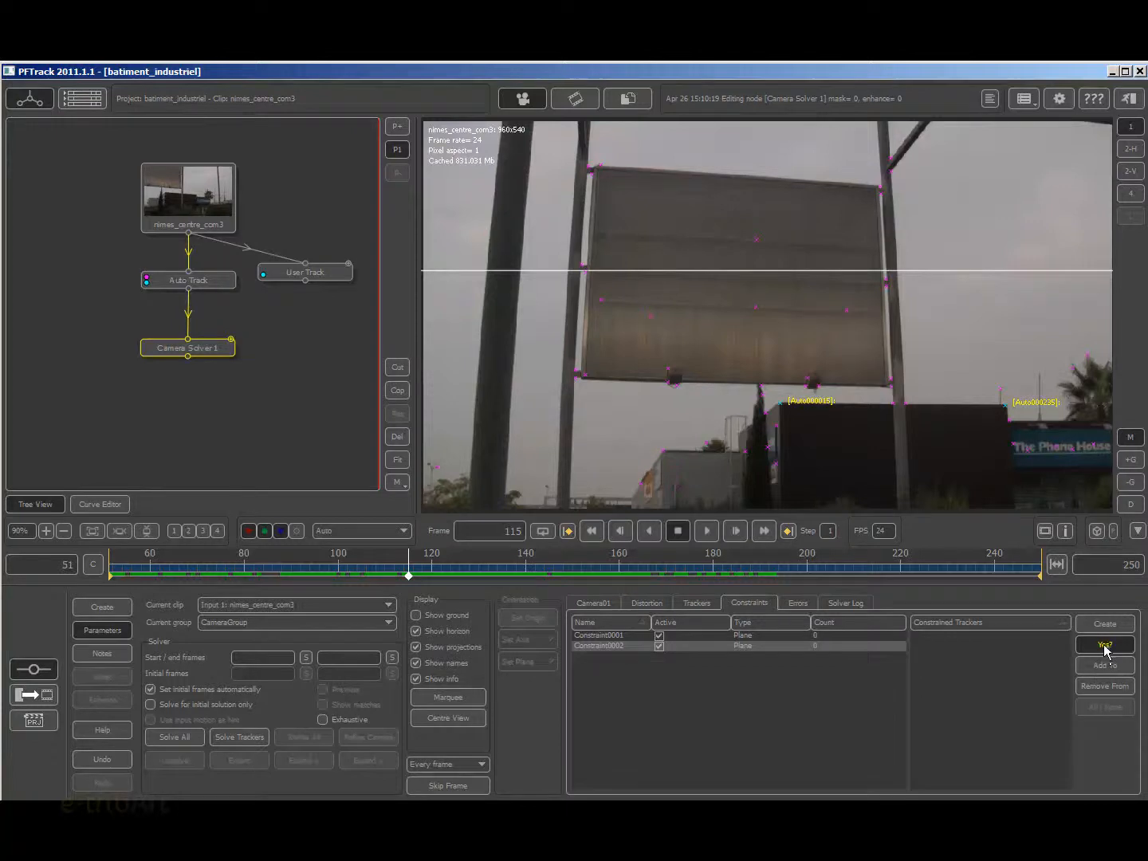
Step: Recreate the roof-edge constraint from the same two trackers and set its type to Line
click(1104, 645)
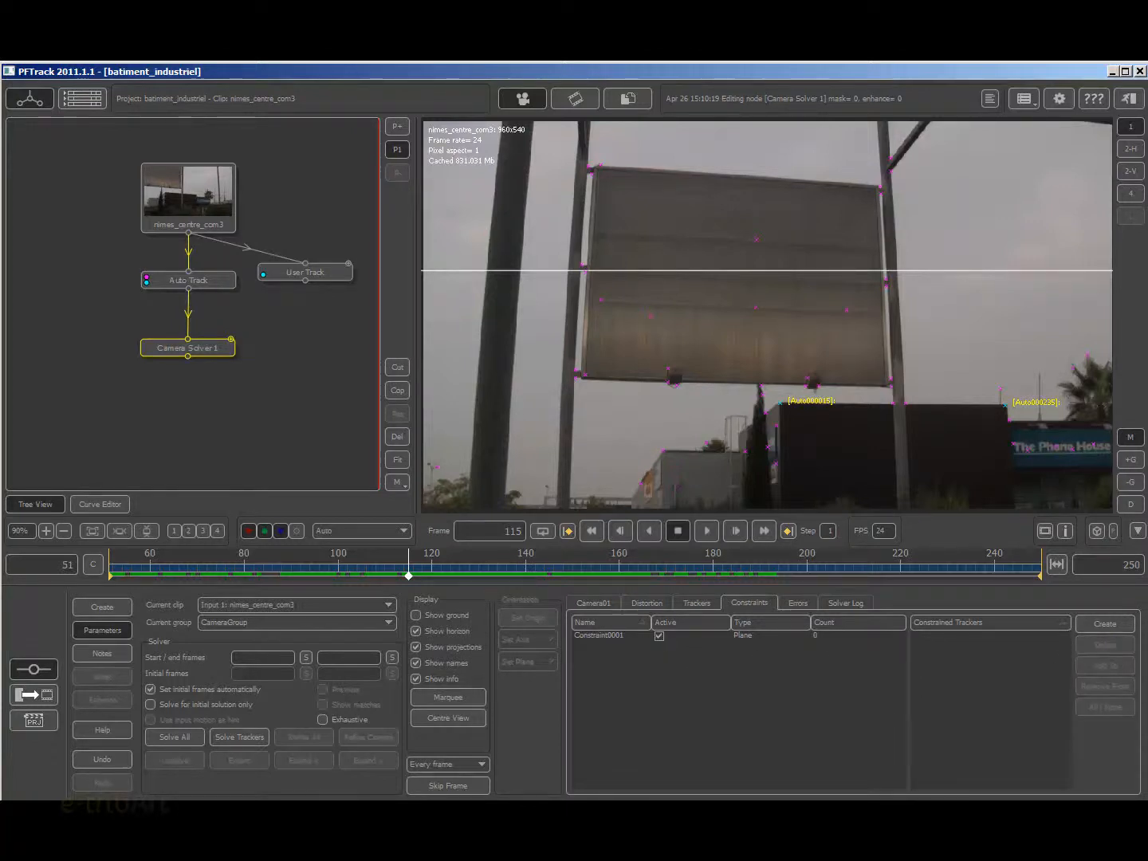
click(1105, 624)
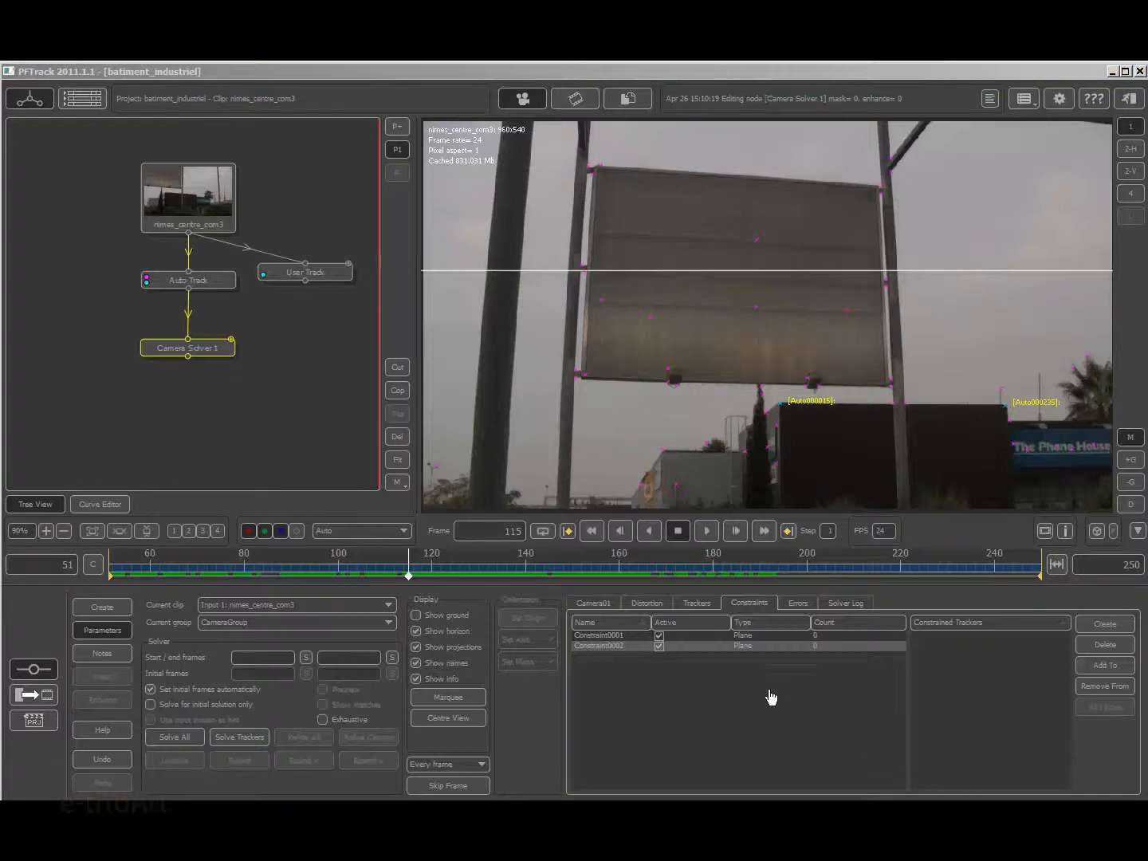
click(735, 648)
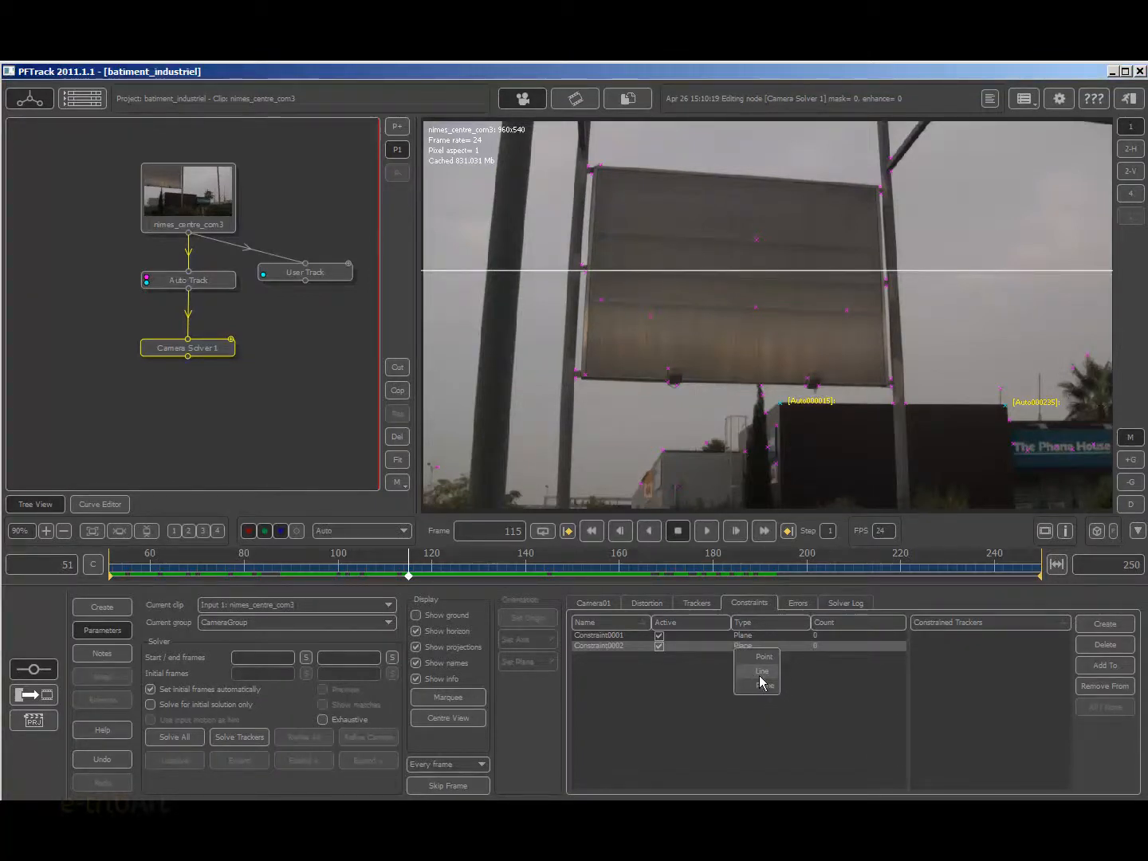
click(759, 675)
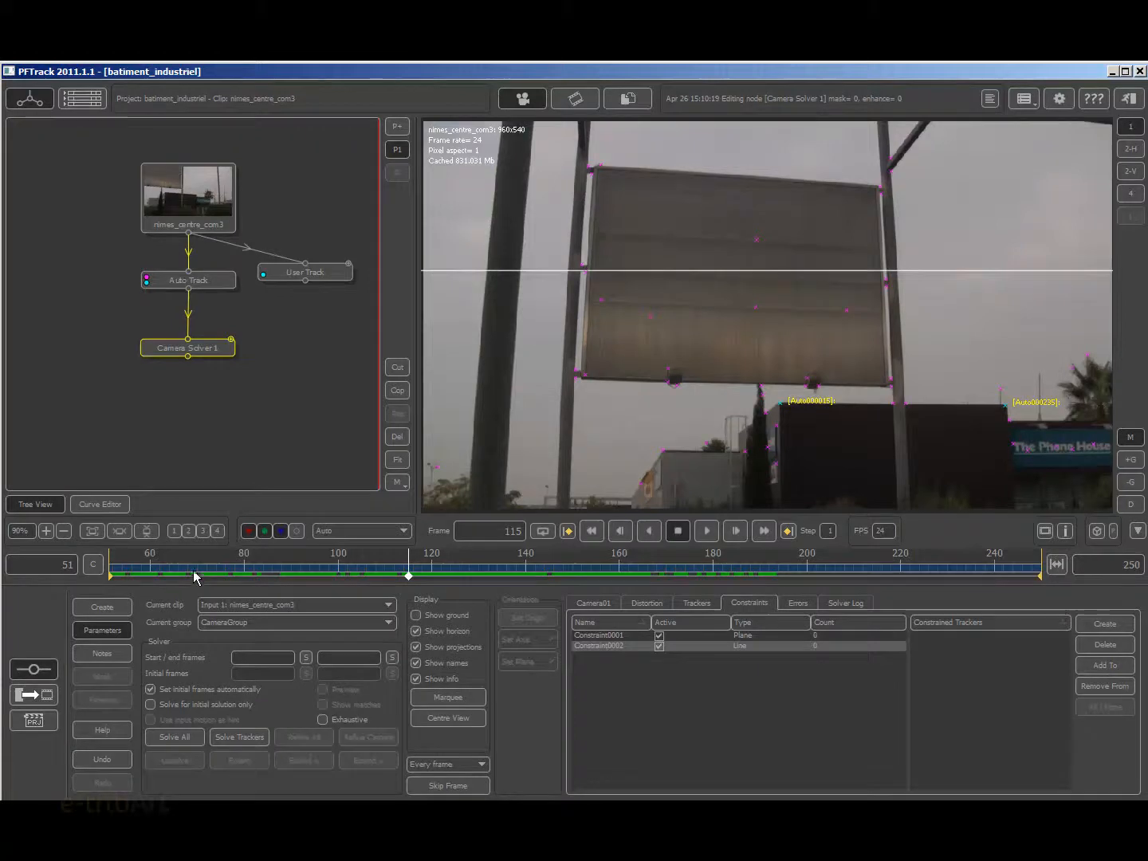
Step: Check the two roof-edge trackers at frame 68 and delete the Line constraint
mouse_move(199, 572)
mouse_down()
mouse_move(894, 590)
mouse_move(474, 595)
mouse_move(964, 614)
mouse_move(502, 607)
mouse_move(392, 587)
mouse_move(188, 576)
mouse_up()
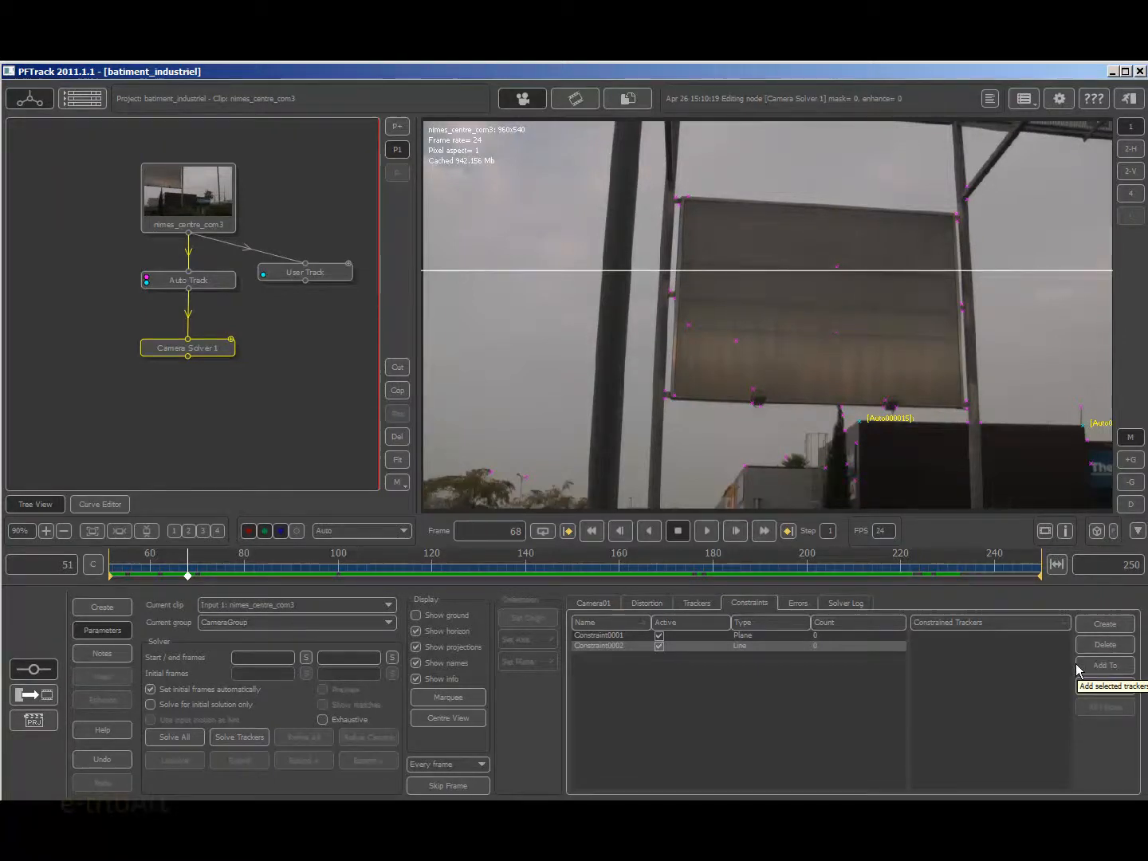
click(741, 647)
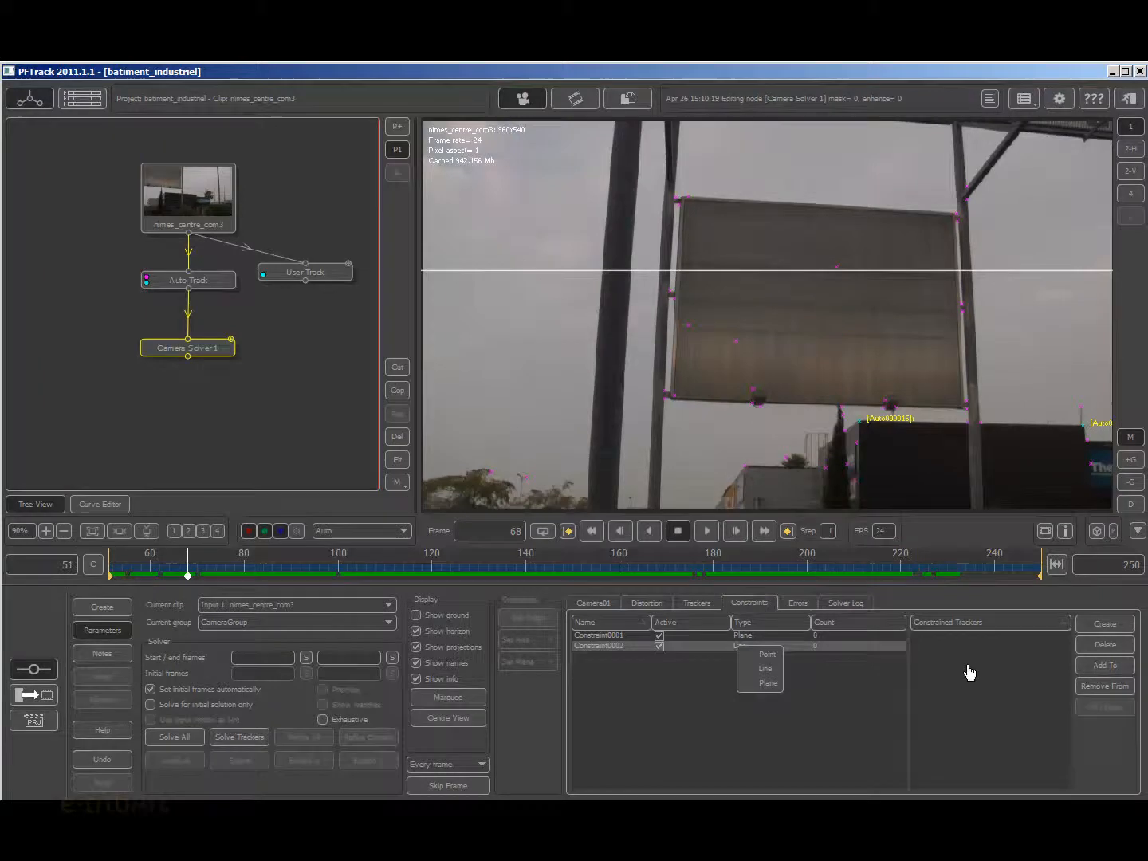
click(891, 660)
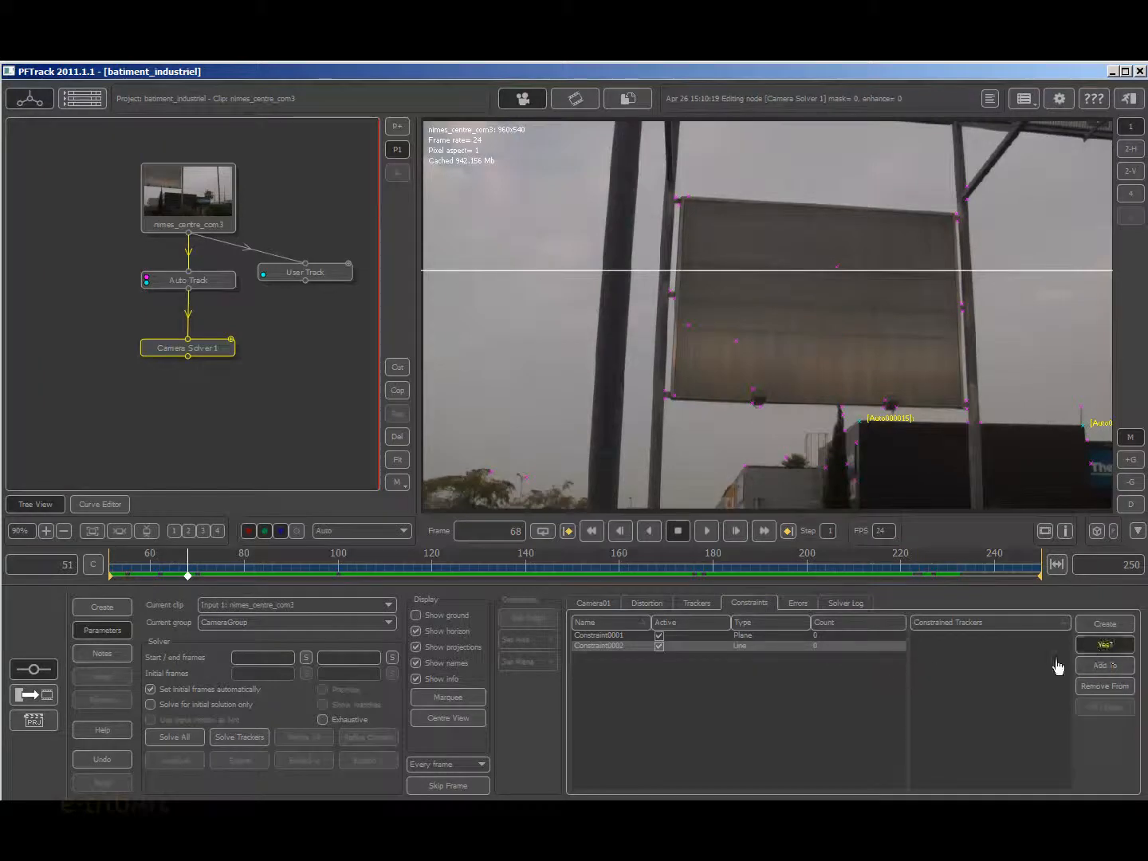
click(1105, 647)
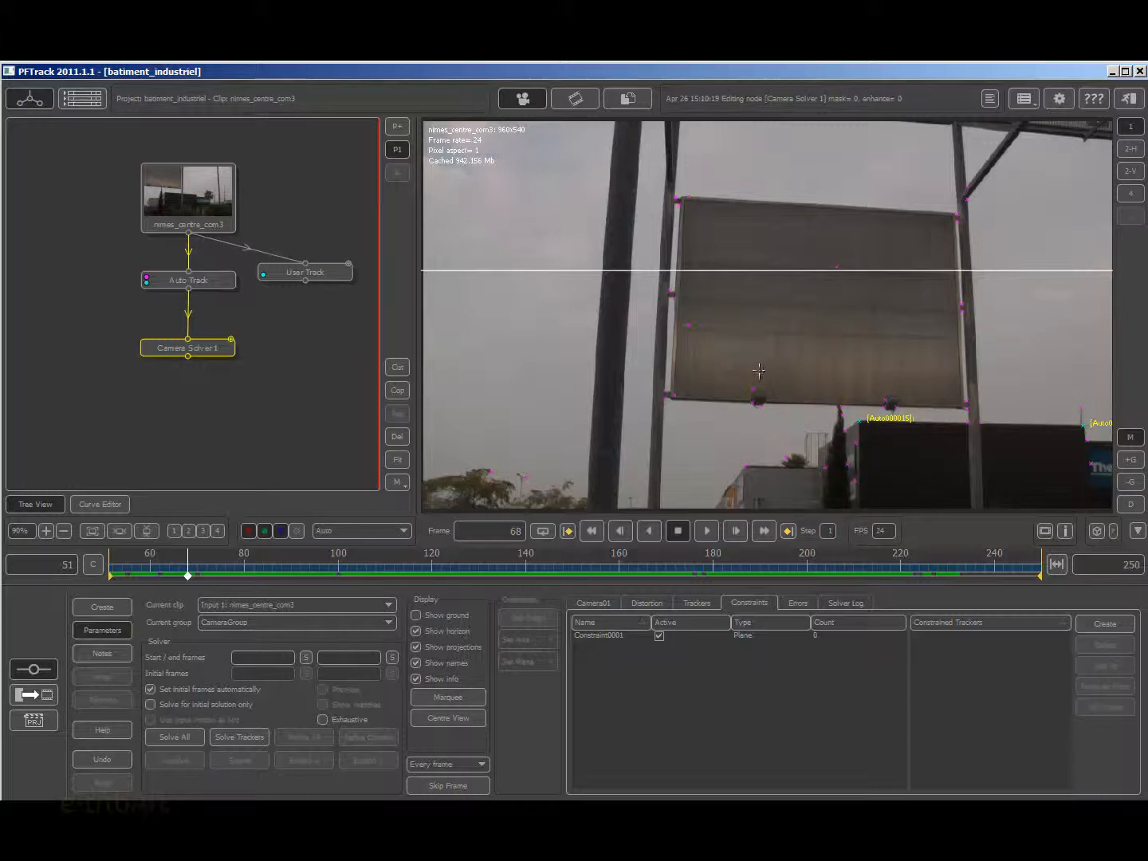
Step: Return to frame 51, bring up the camera parameters and run Solve All
drag(186, 574, 108, 578)
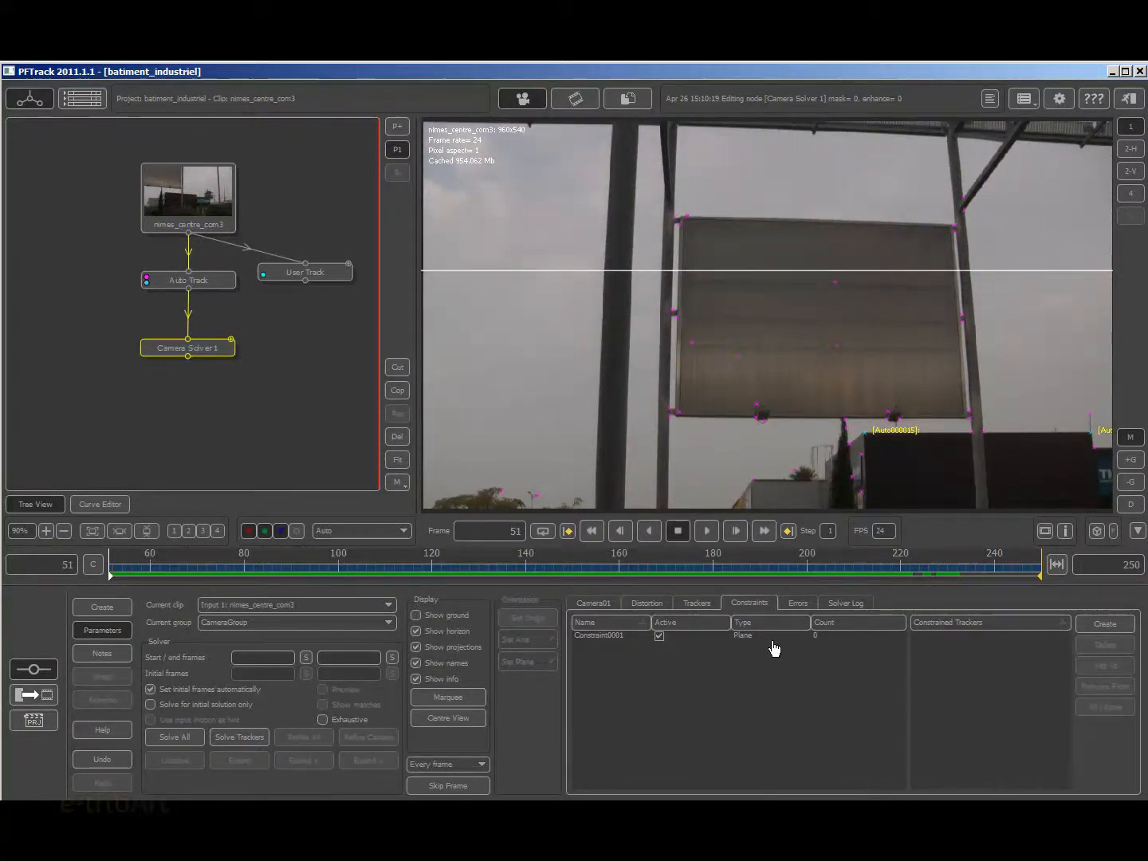
click(599, 606)
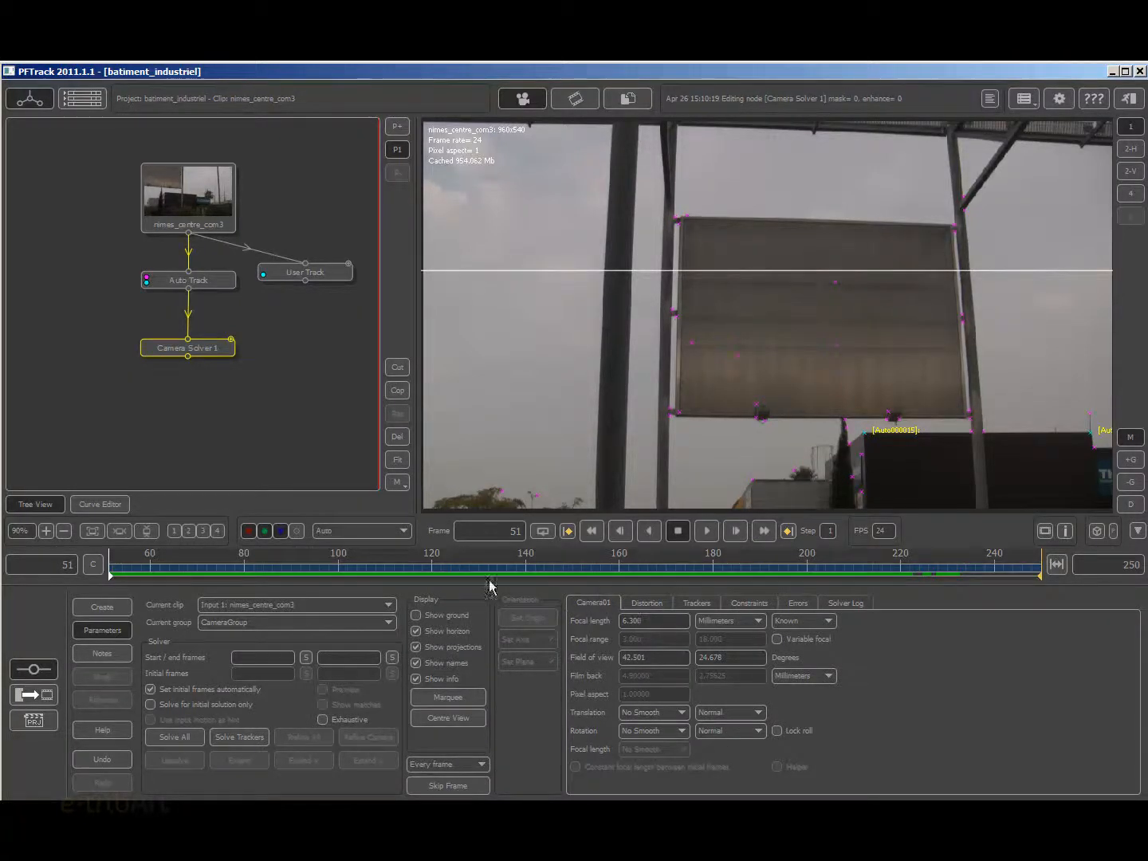
click(194, 740)
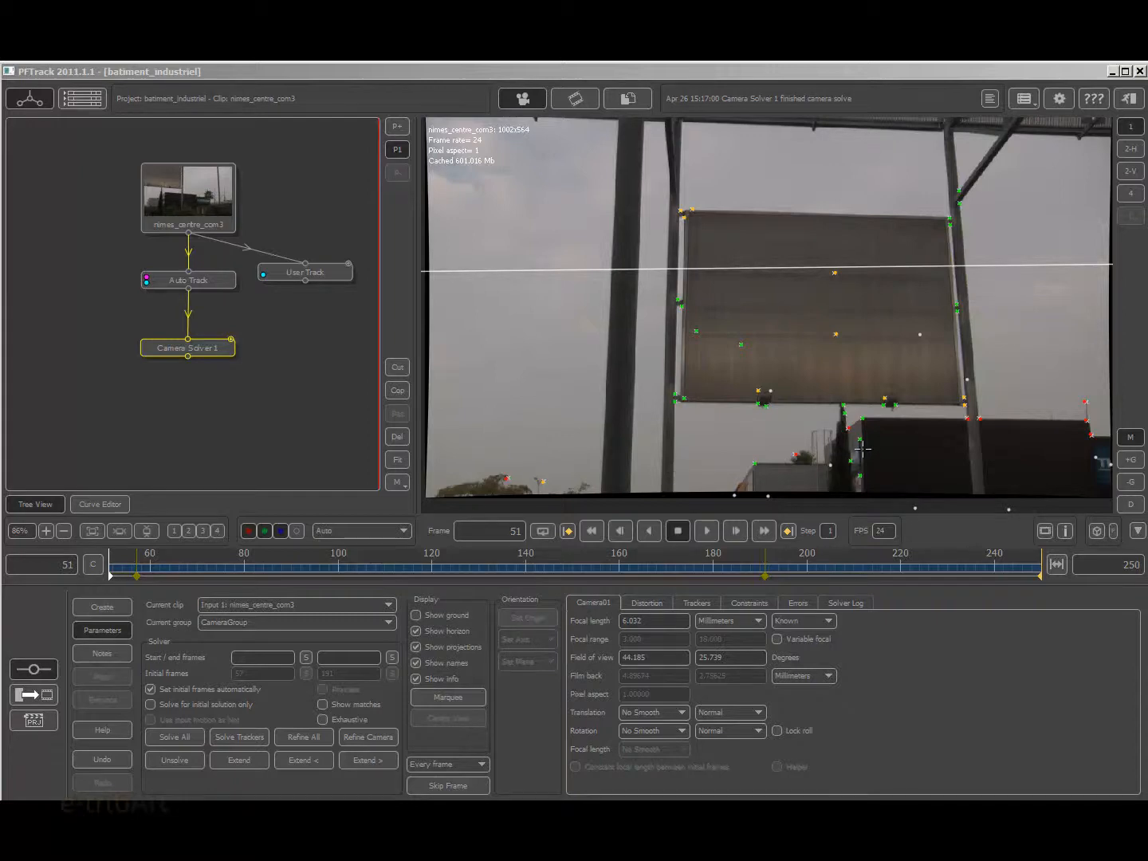
Step: Display the camera view and the 3D scene side by side, with the image zoomed out and the tracker cloud viewed from above
click(1131, 152)
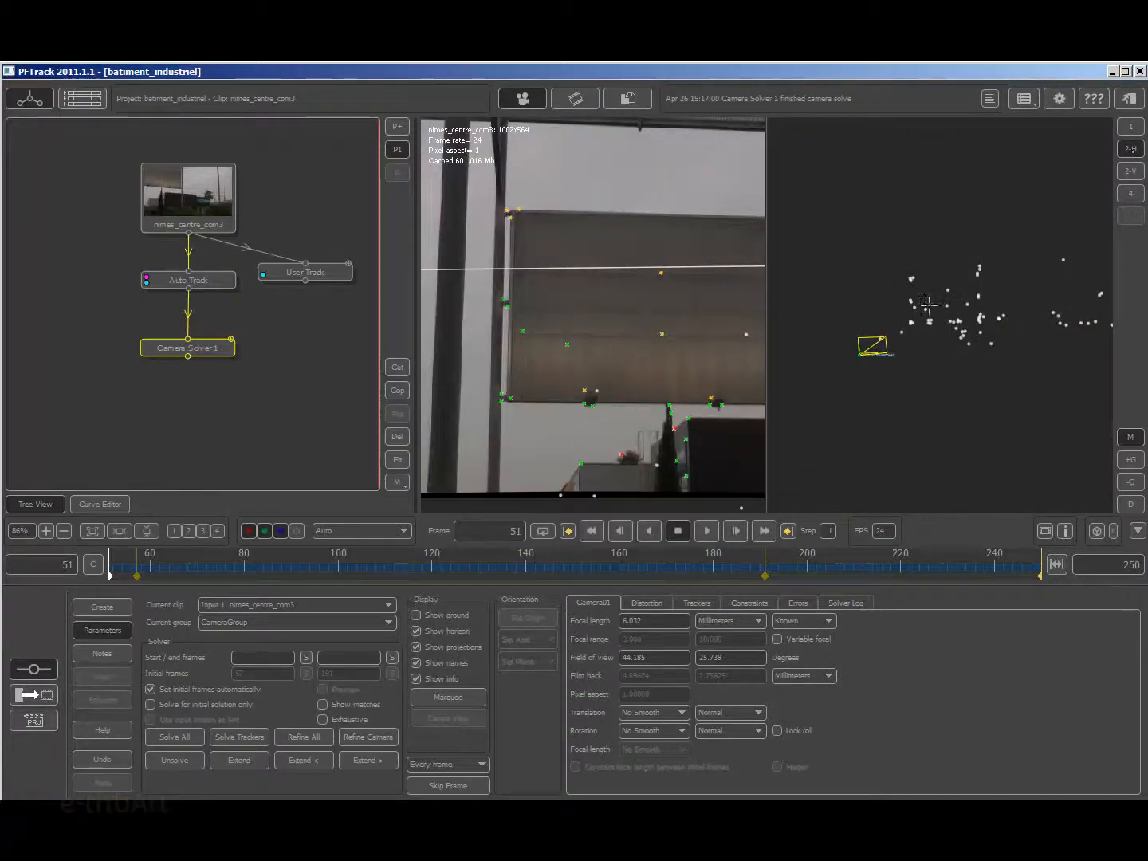
mouse_move(767, 351)
mouse_down()
mouse_move(810, 343)
mouse_move(758, 351)
mouse_up()
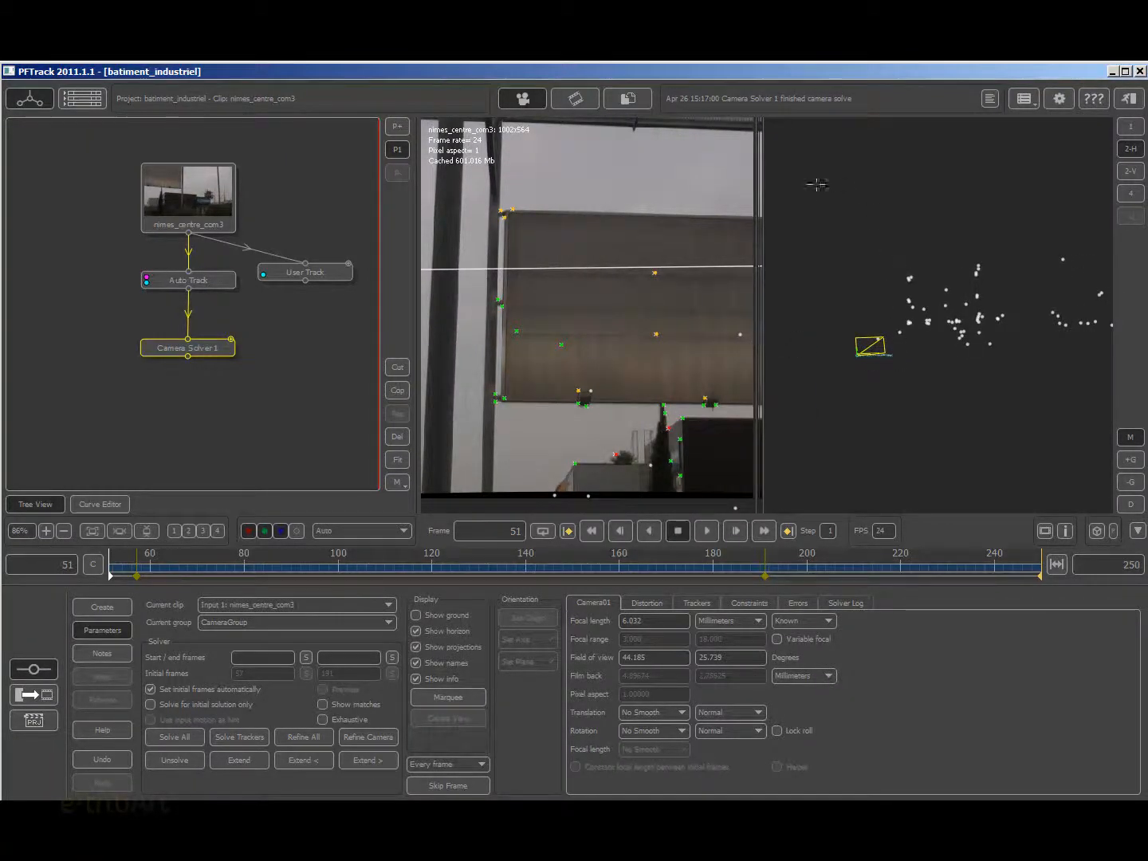
click(1131, 171)
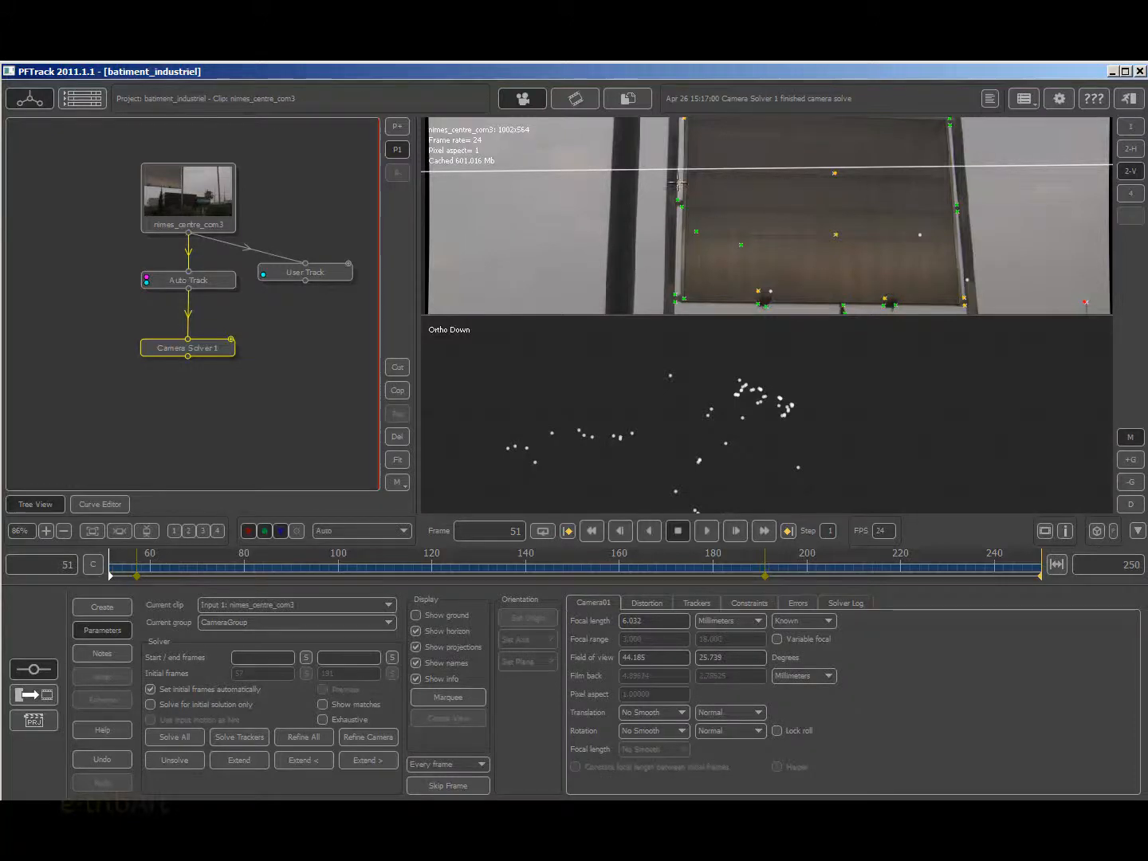
click(1130, 170)
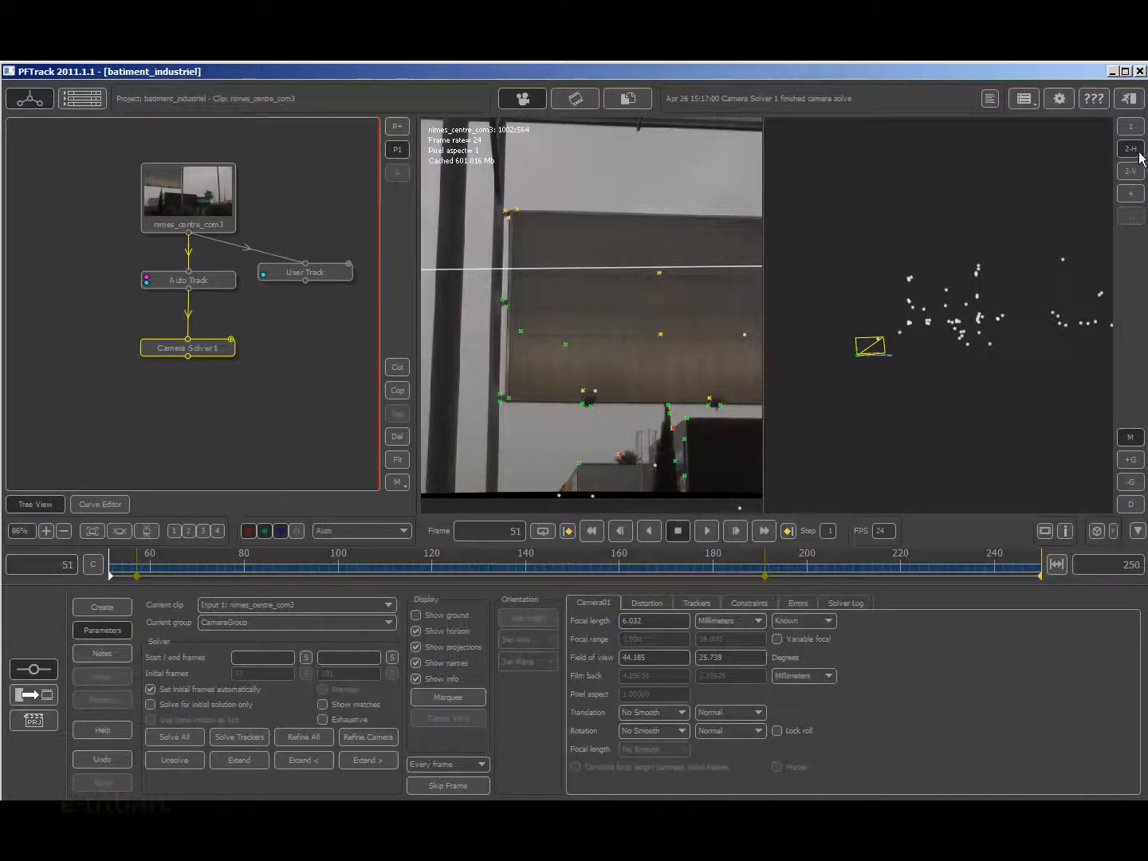
mouse_move(764, 397)
mouse_down()
mouse_move(794, 395)
mouse_move(766, 396)
mouse_up()
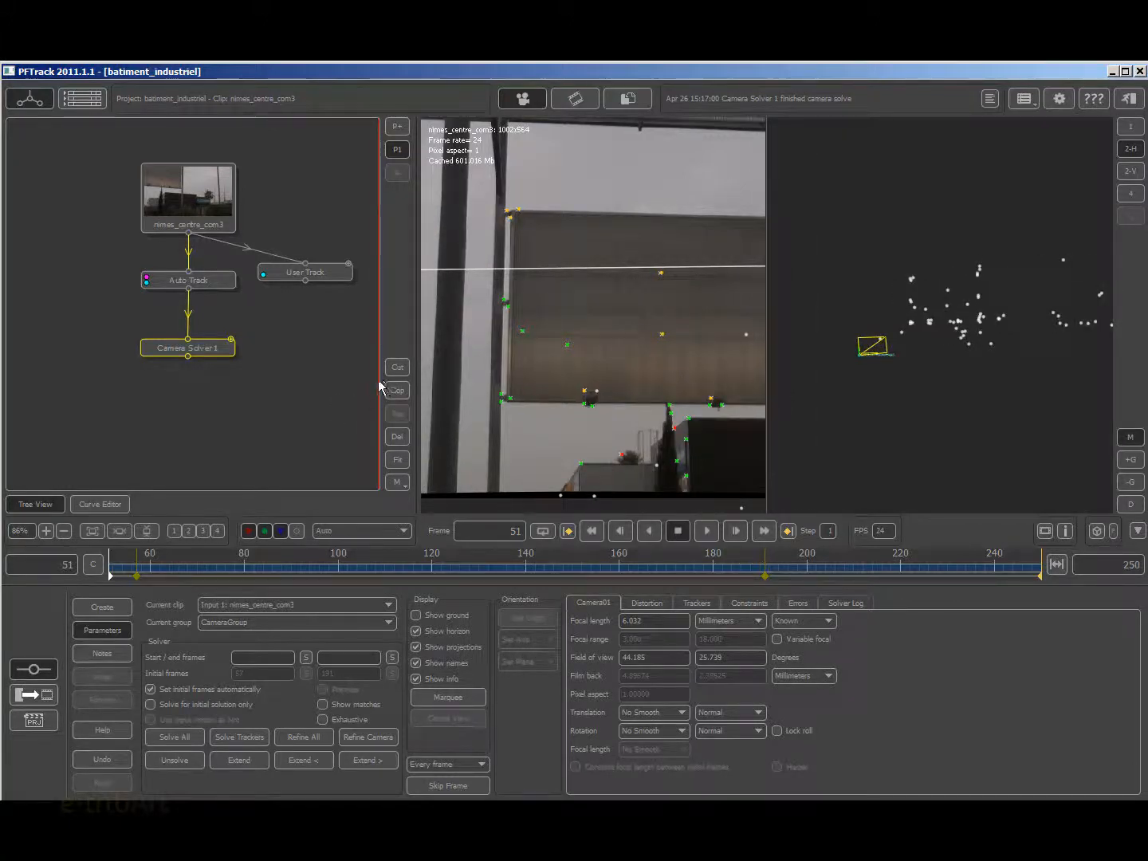
scroll(646, 377, down, 4)
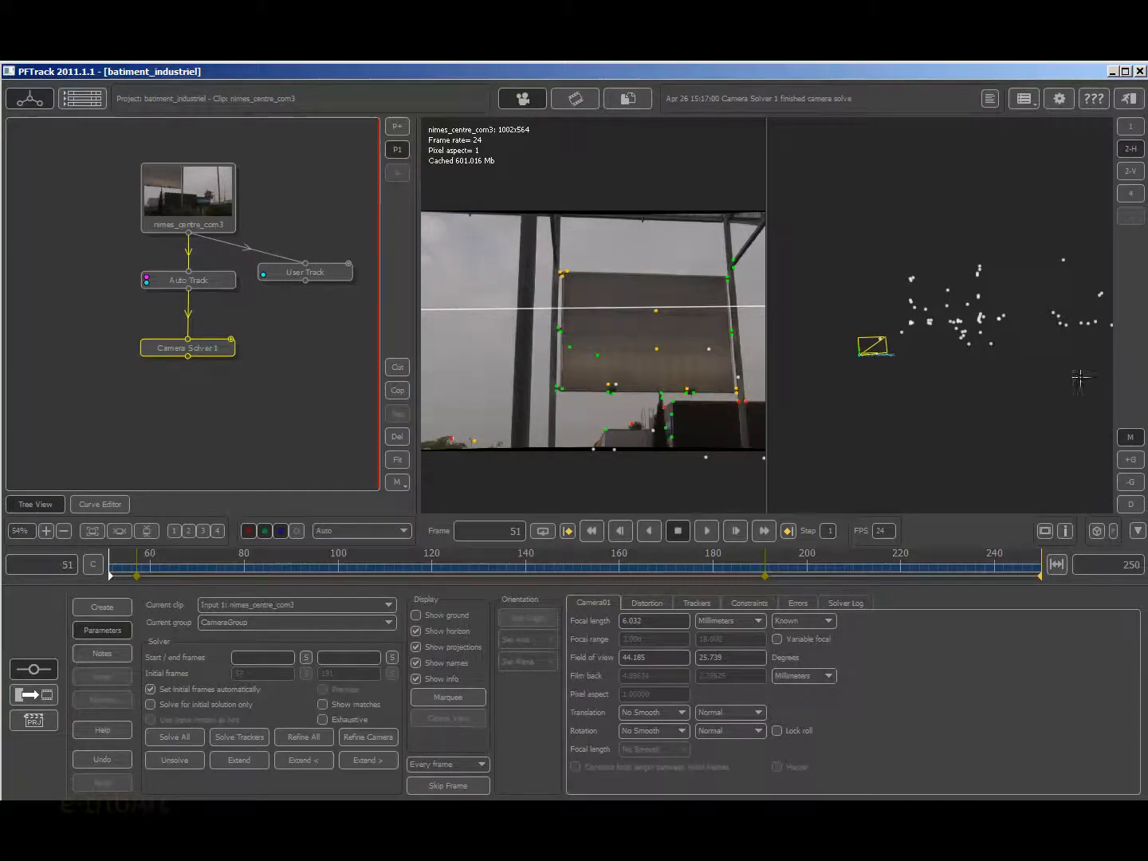
drag(990, 355, 861, 442)
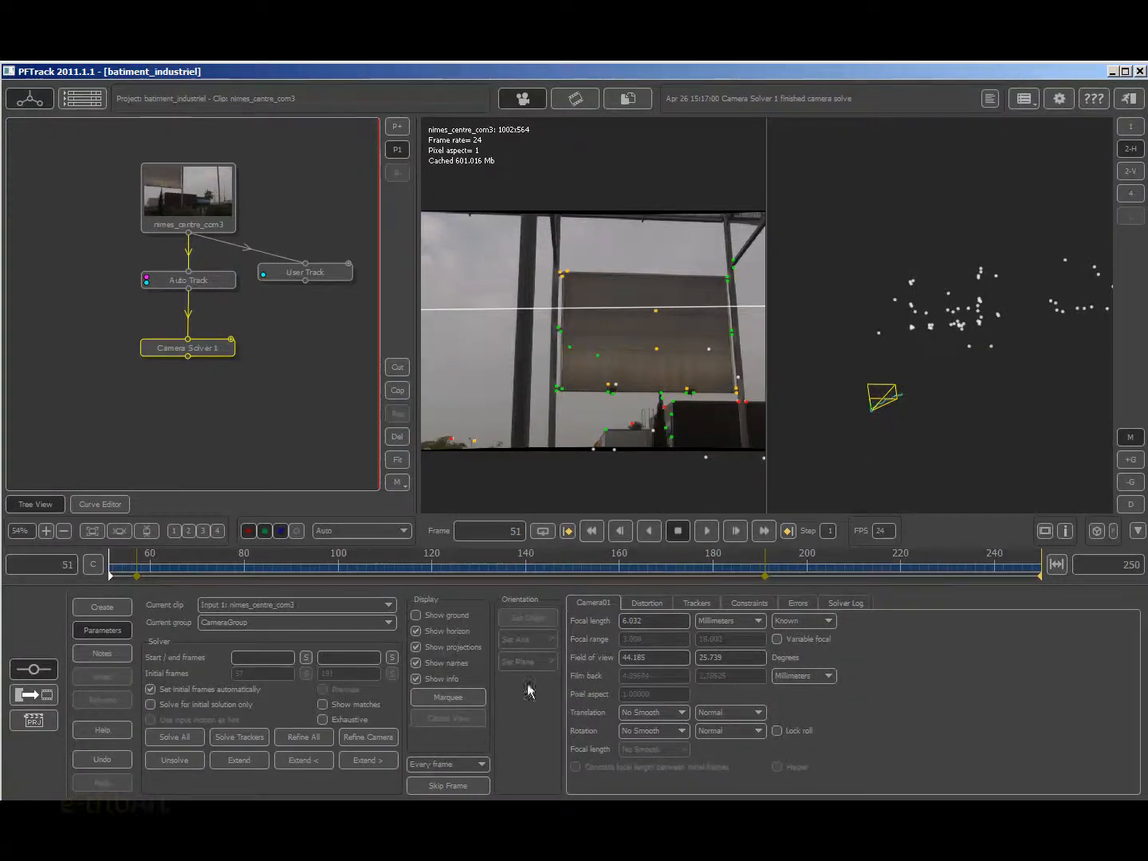
Step: Show the ground grid and view it together with the solved tracker points in the 3D scene
click(435, 618)
mouse_move(914, 456)
mouse_down()
mouse_move(879, 471)
mouse_move(872, 426)
mouse_move(932, 415)
mouse_move(878, 439)
mouse_move(928, 453)
mouse_move(904, 473)
mouse_up()
right_drag(903, 473, 851, 470)
mouse_move(851, 470)
mouse_down()
mouse_move(897, 479)
mouse_move(837, 483)
mouse_move(879, 449)
mouse_move(869, 505)
mouse_move(872, 475)
mouse_up()
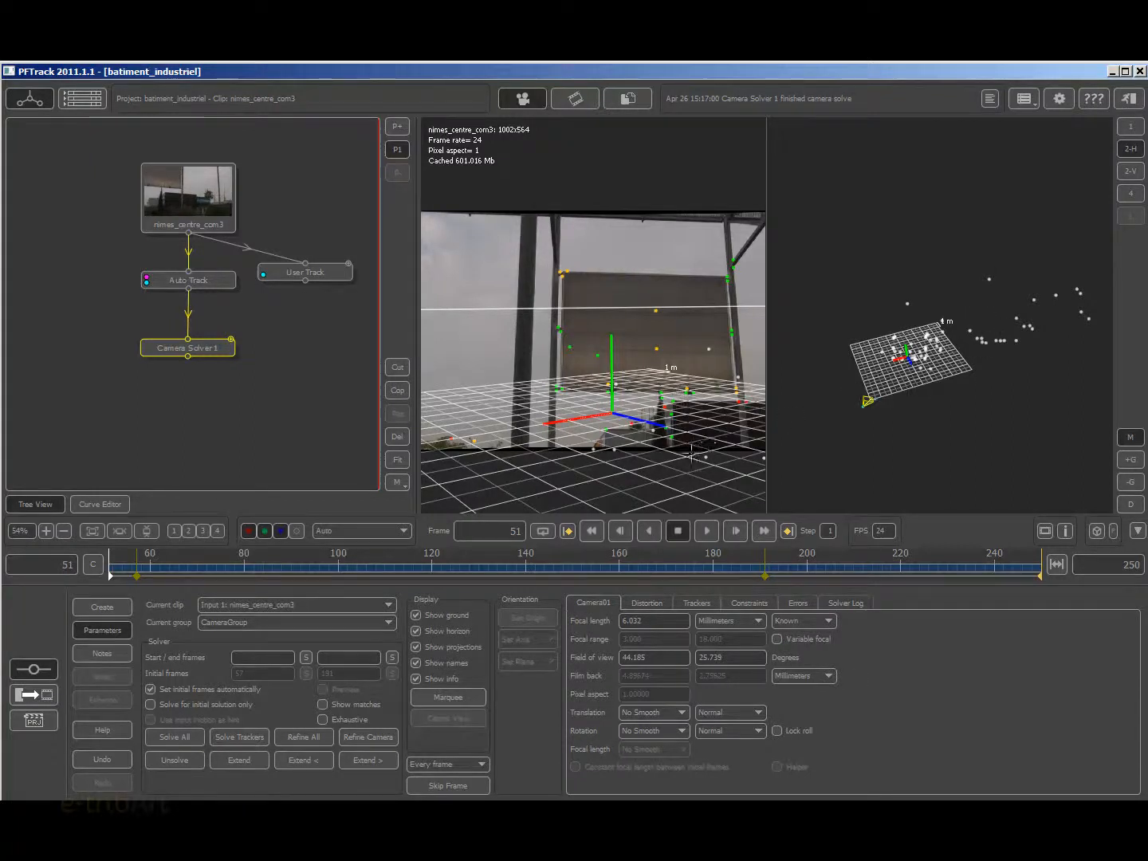
Step: Inspect the solved 3D positions and residuals of individual trackers on the buildings, vegetation and foreground, comparing both views
click(607, 428)
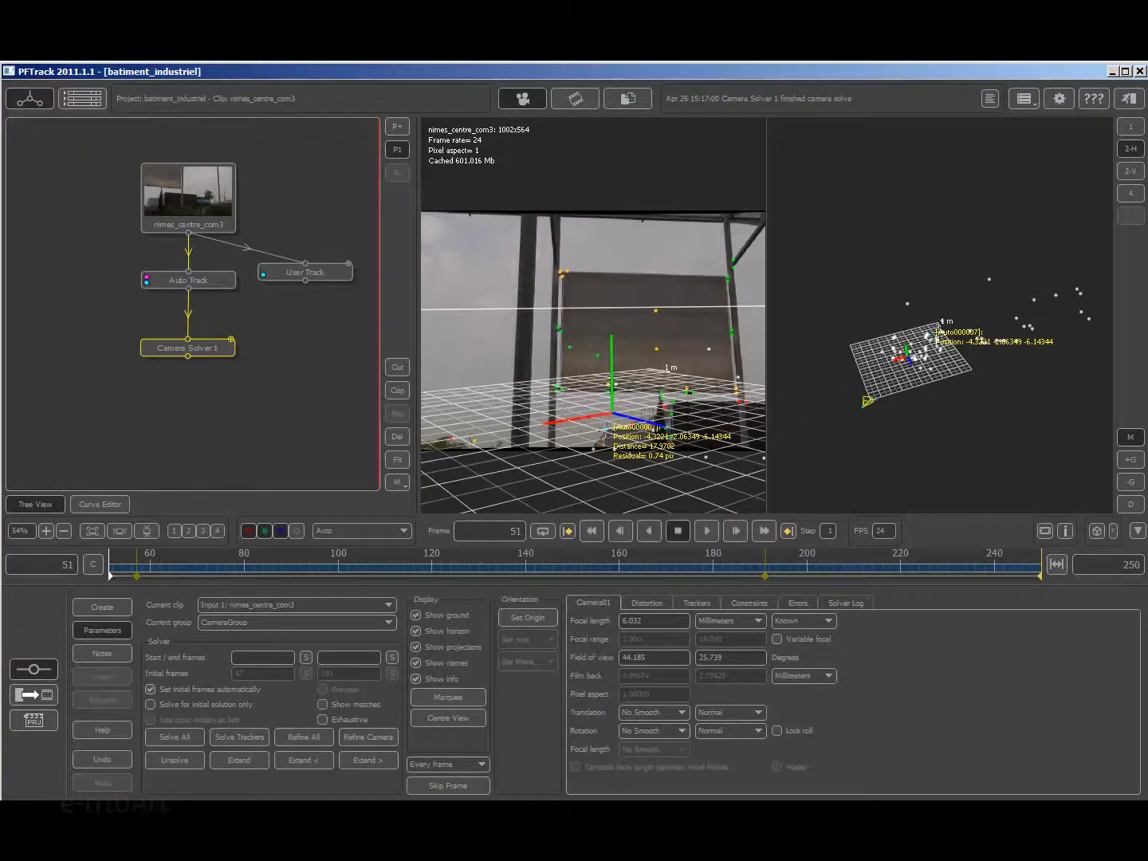
click(594, 448)
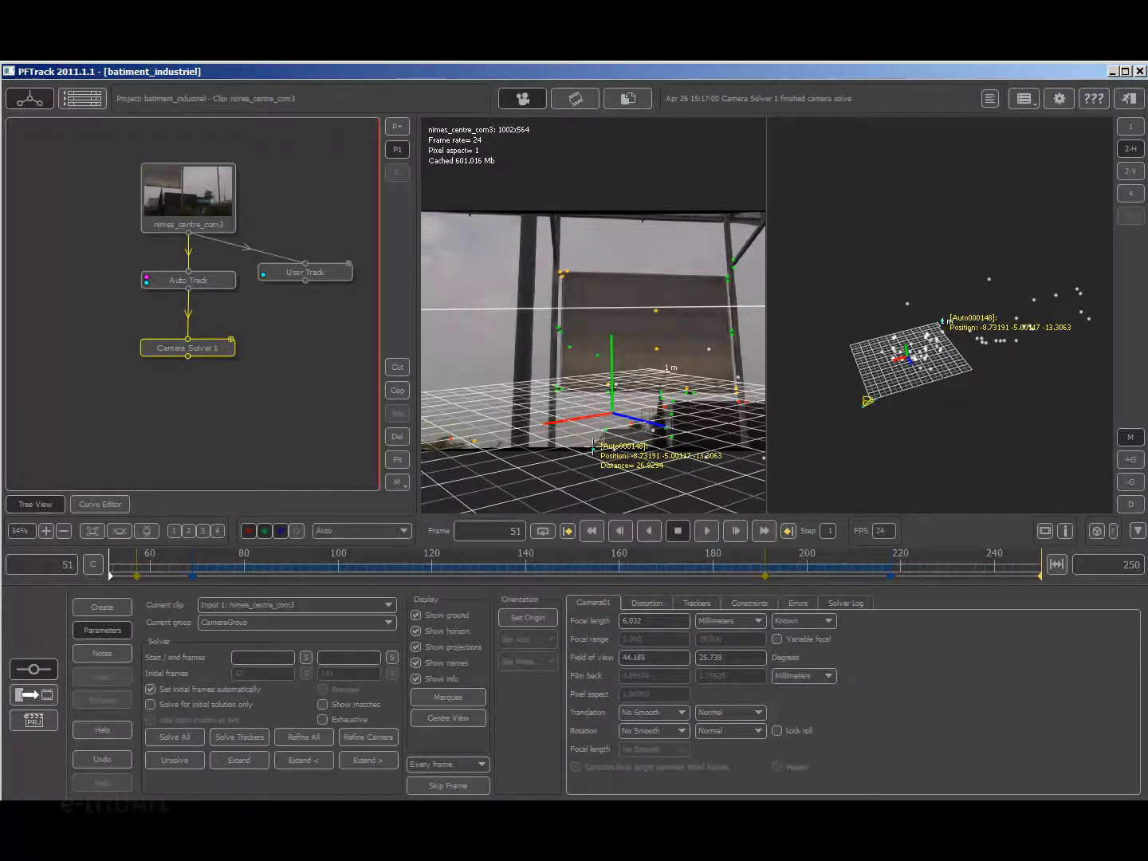
click(473, 441)
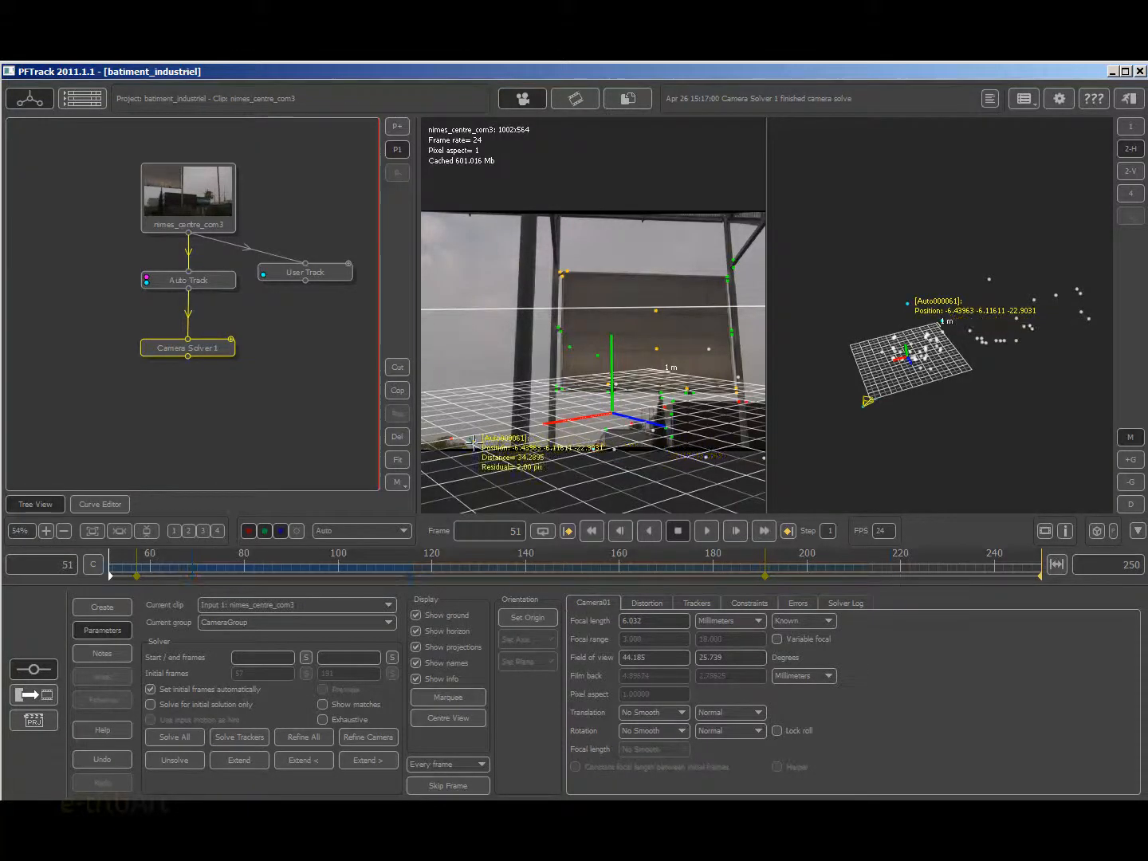
click(452, 437)
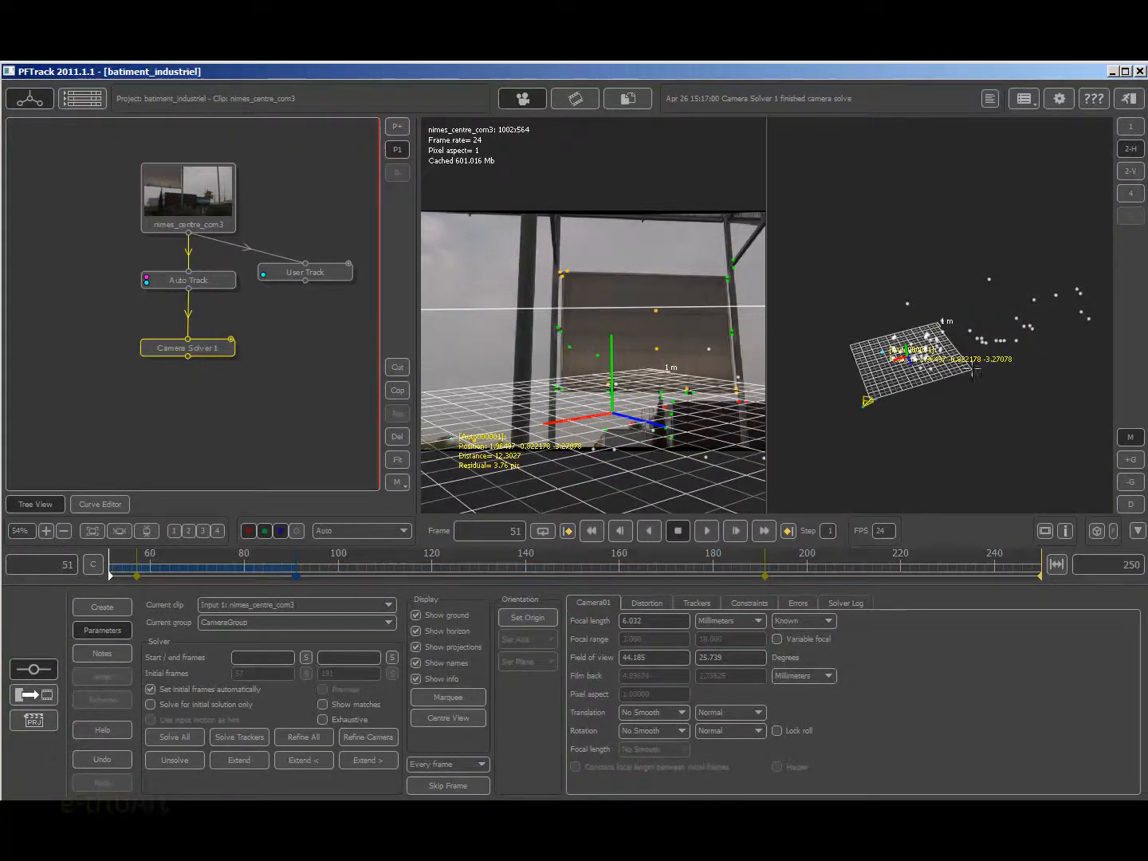
right_drag(941, 392, 989, 389)
drag(988, 389, 912, 372)
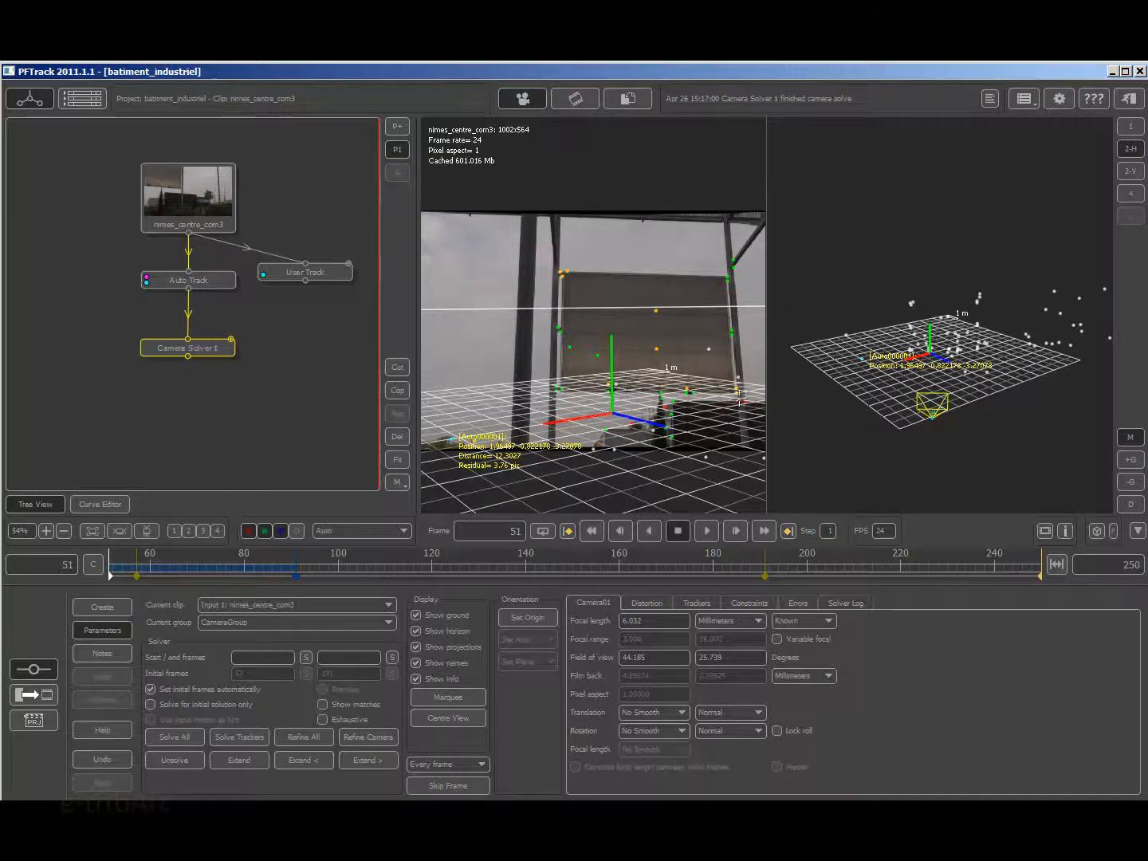
click(739, 401)
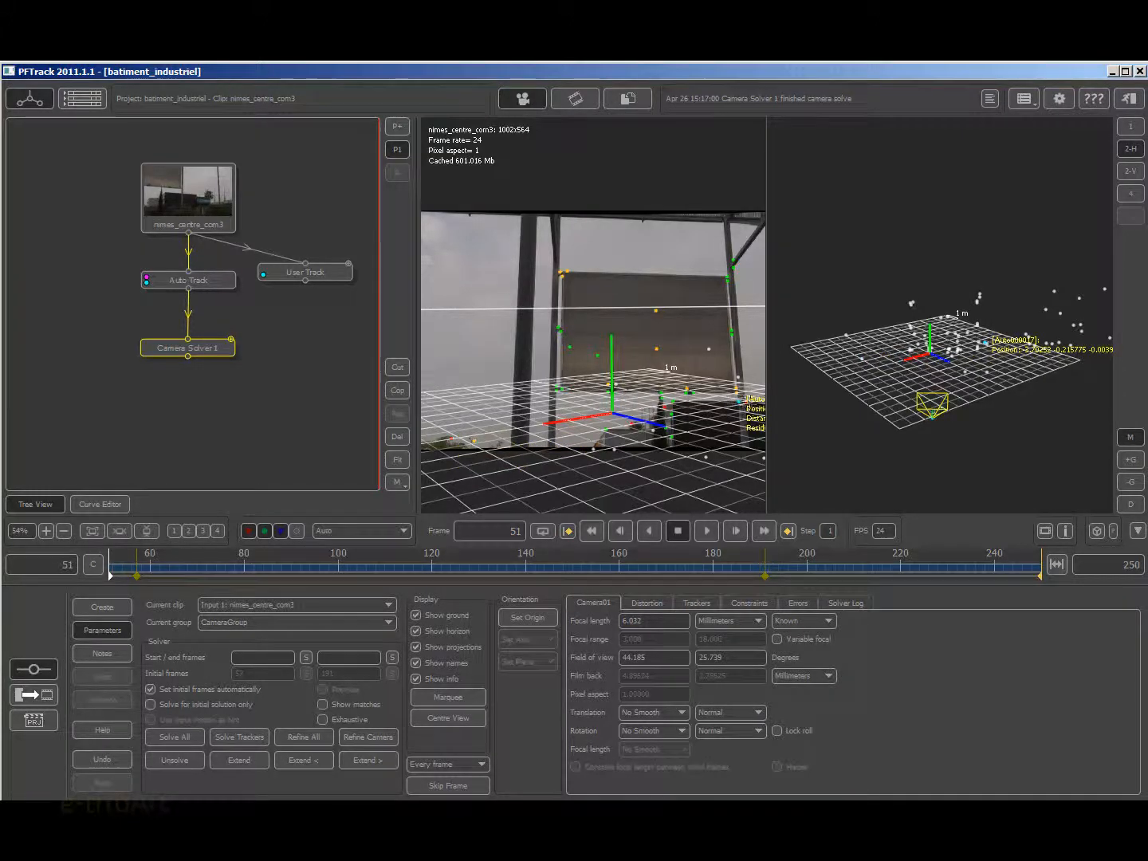
click(986, 343)
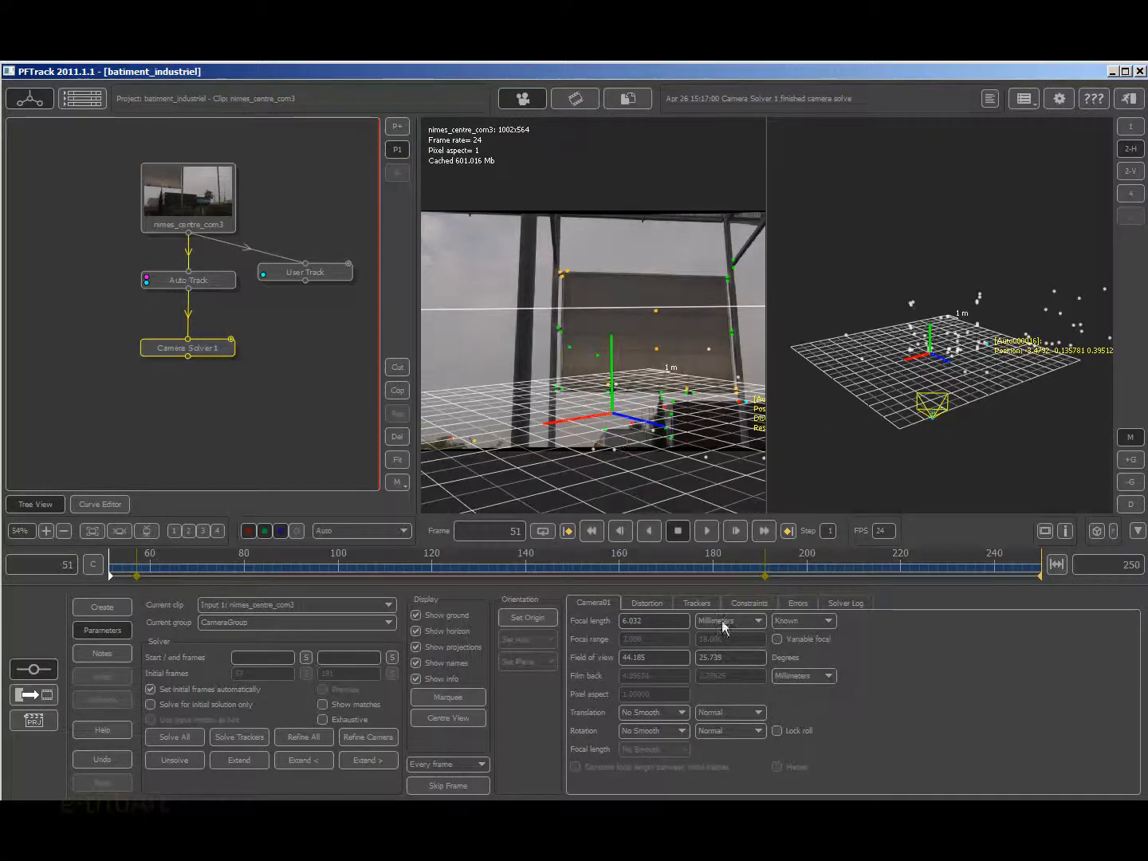
Step: Examine the solver's error graph fitted to view with all trackers shown, and pick out a high-error tracker around frame 213
click(799, 605)
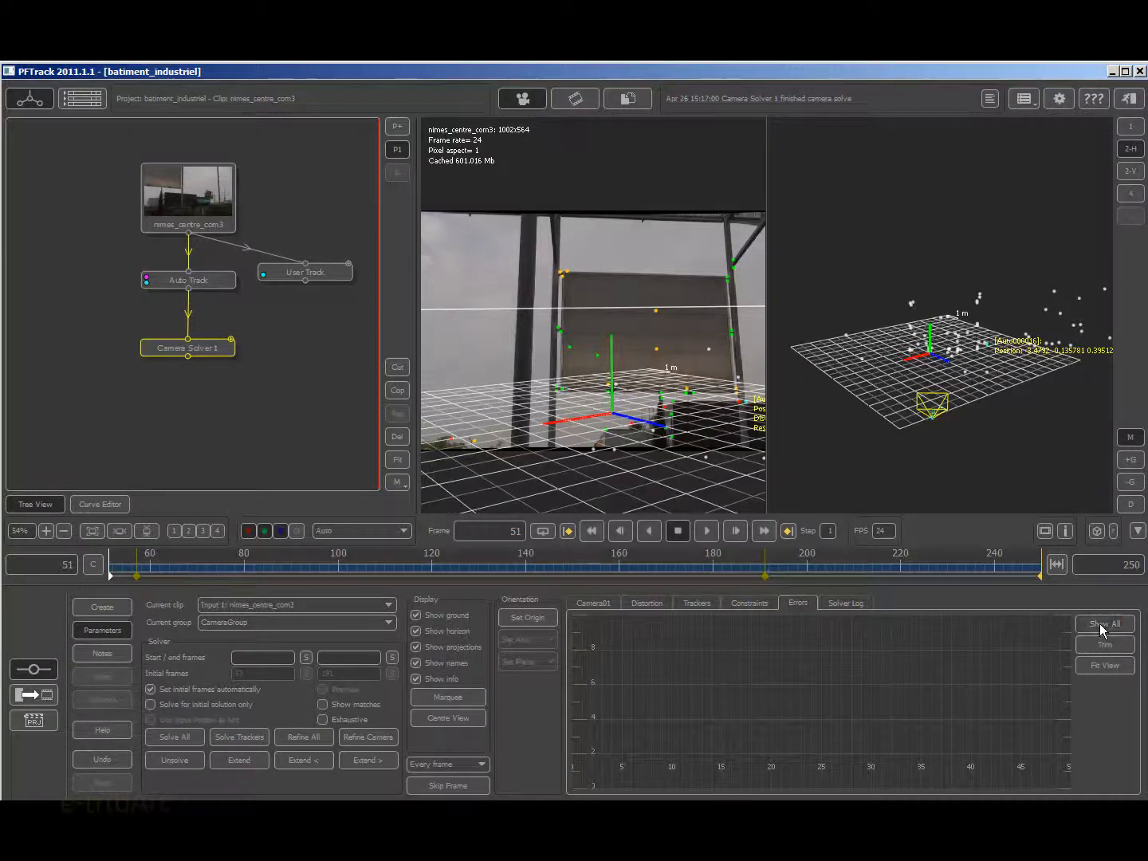
click(1118, 666)
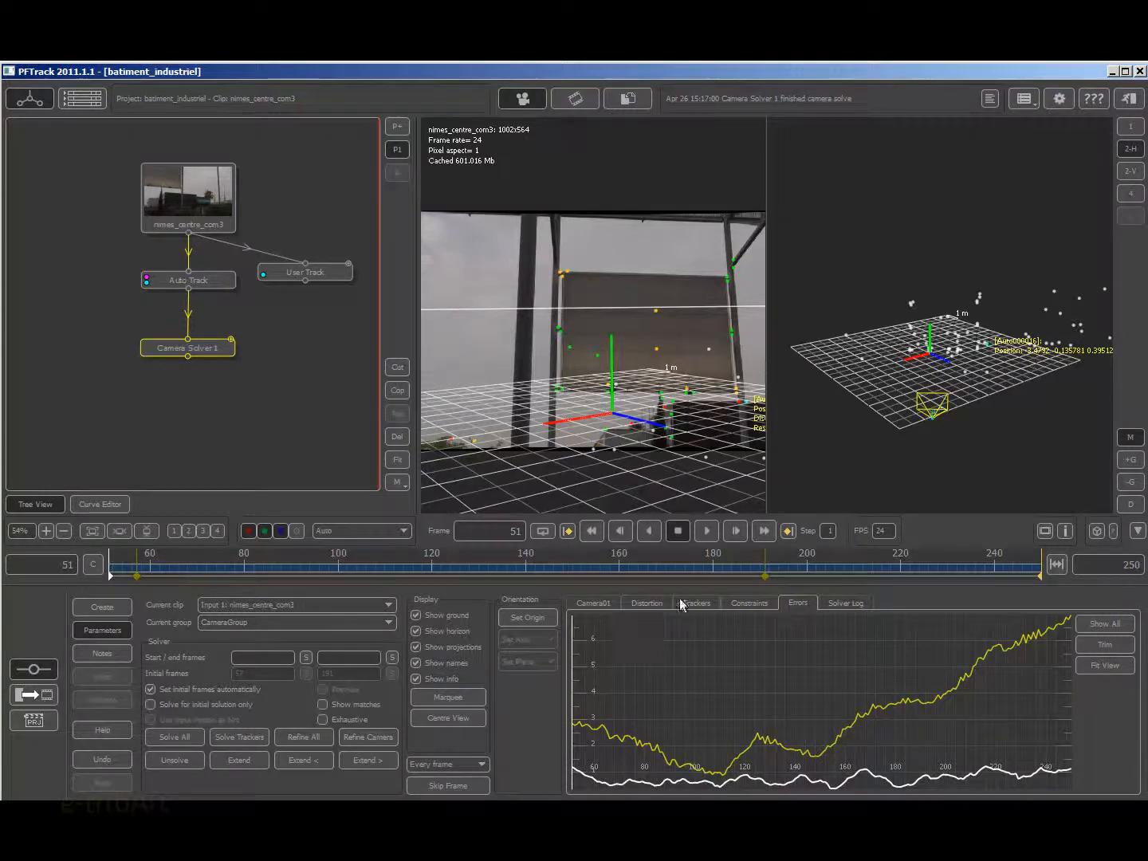
mouse_move(696, 687)
right_down()
mouse_move(742, 686)
mouse_move(687, 689)
right_up()
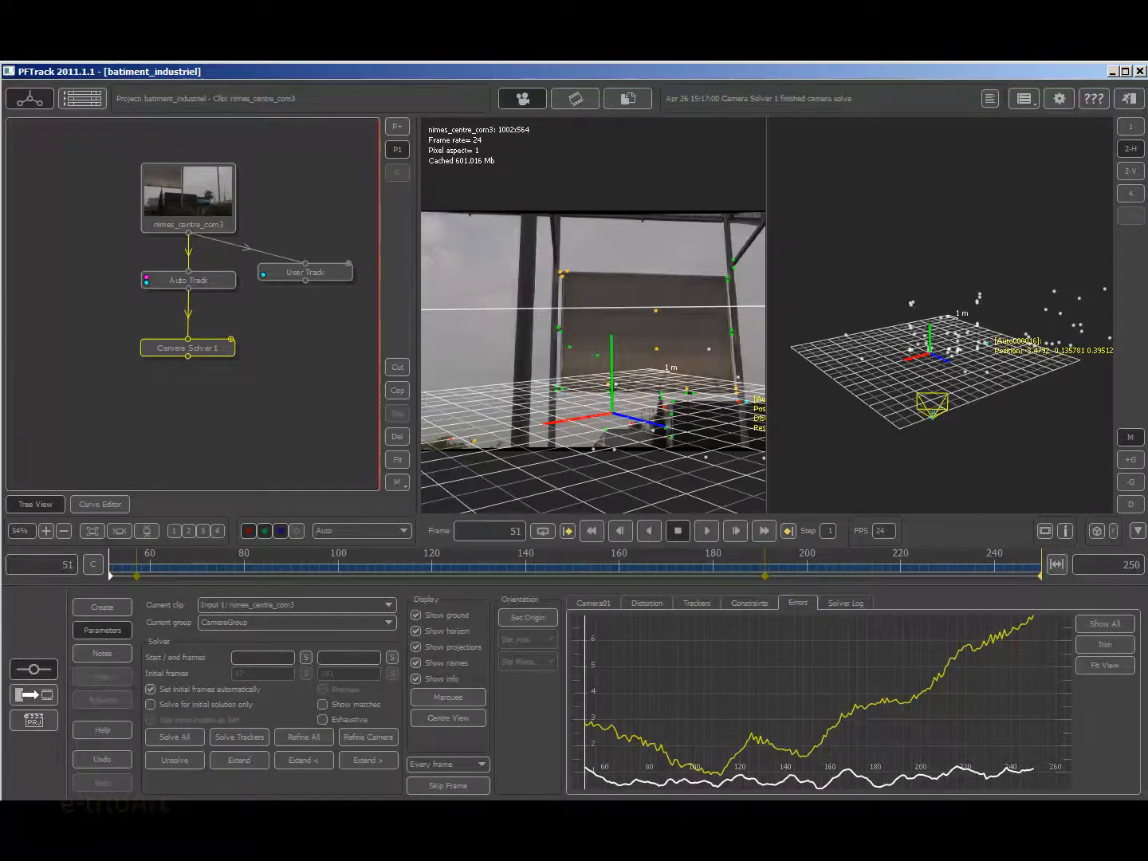
click(1114, 629)
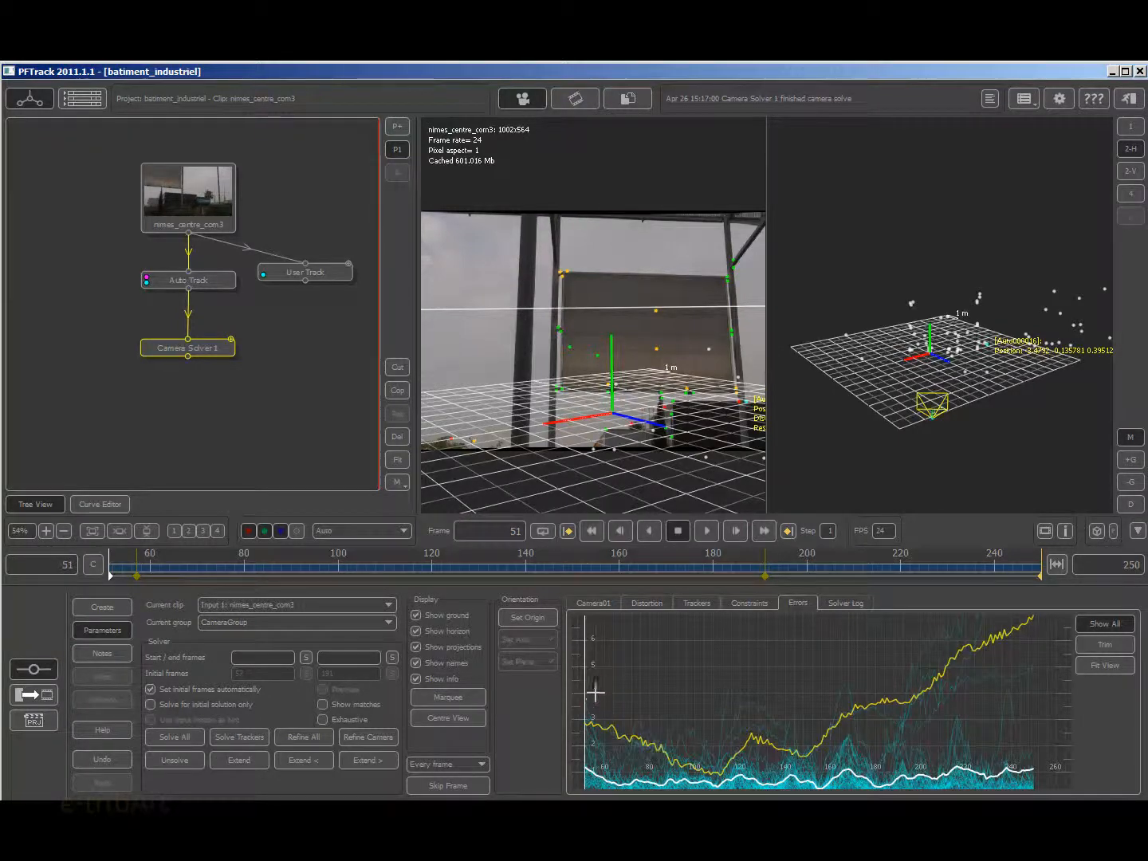
click(948, 637)
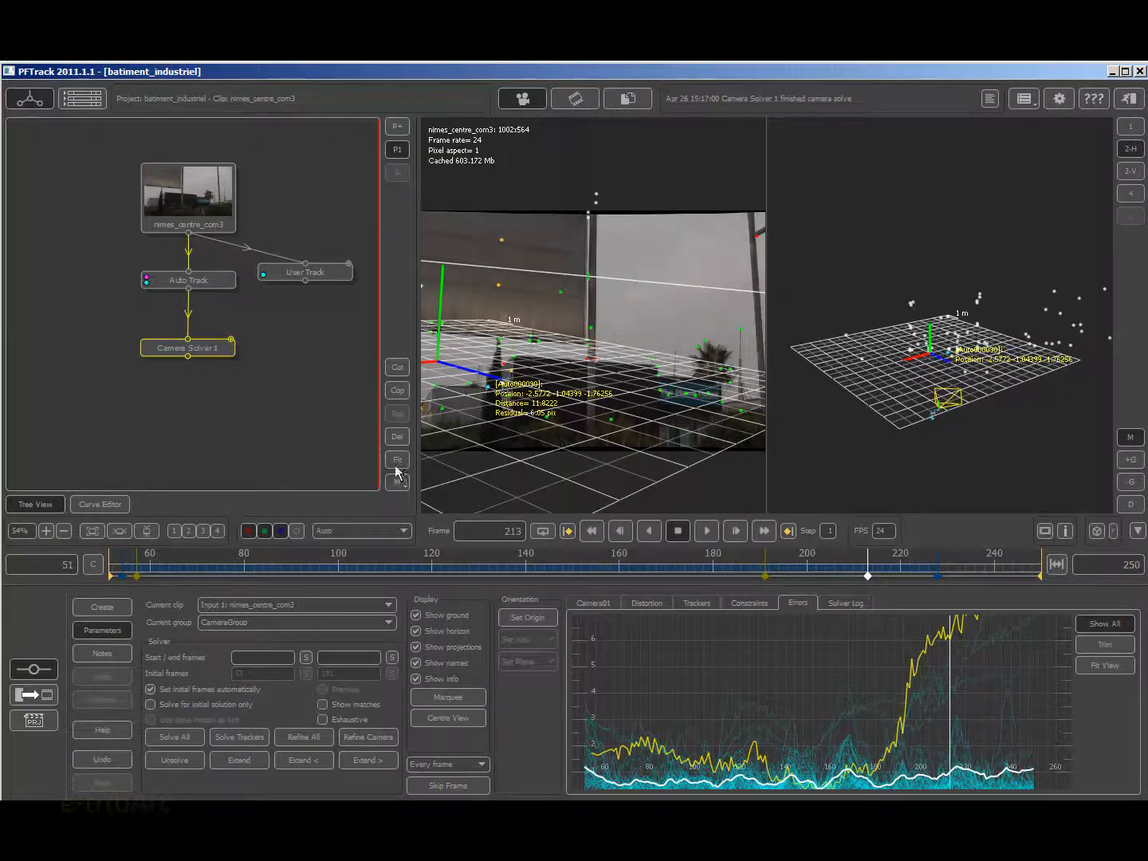
Step: Hide the ground grid and deactivate the high-error tracker Auto000259 in the camera solver's tracker list
click(431, 619)
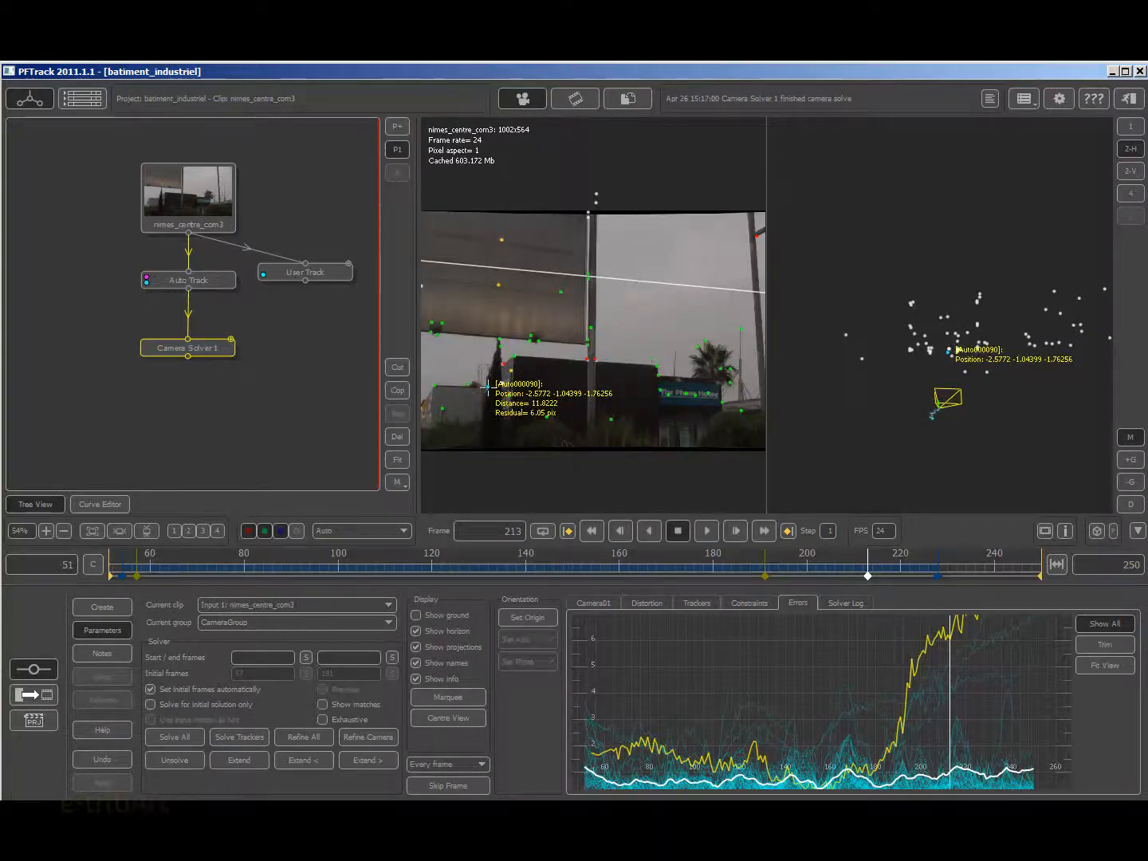
mouse_move(927, 652)
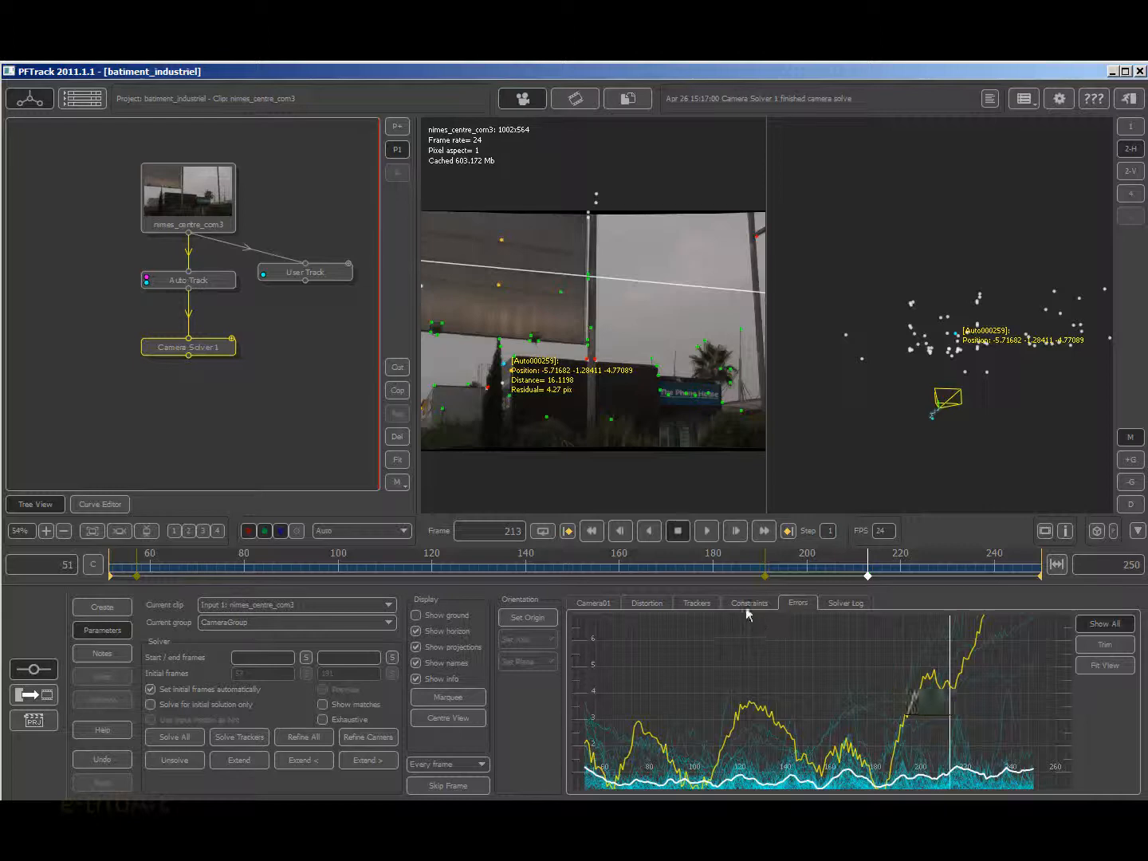
click(699, 605)
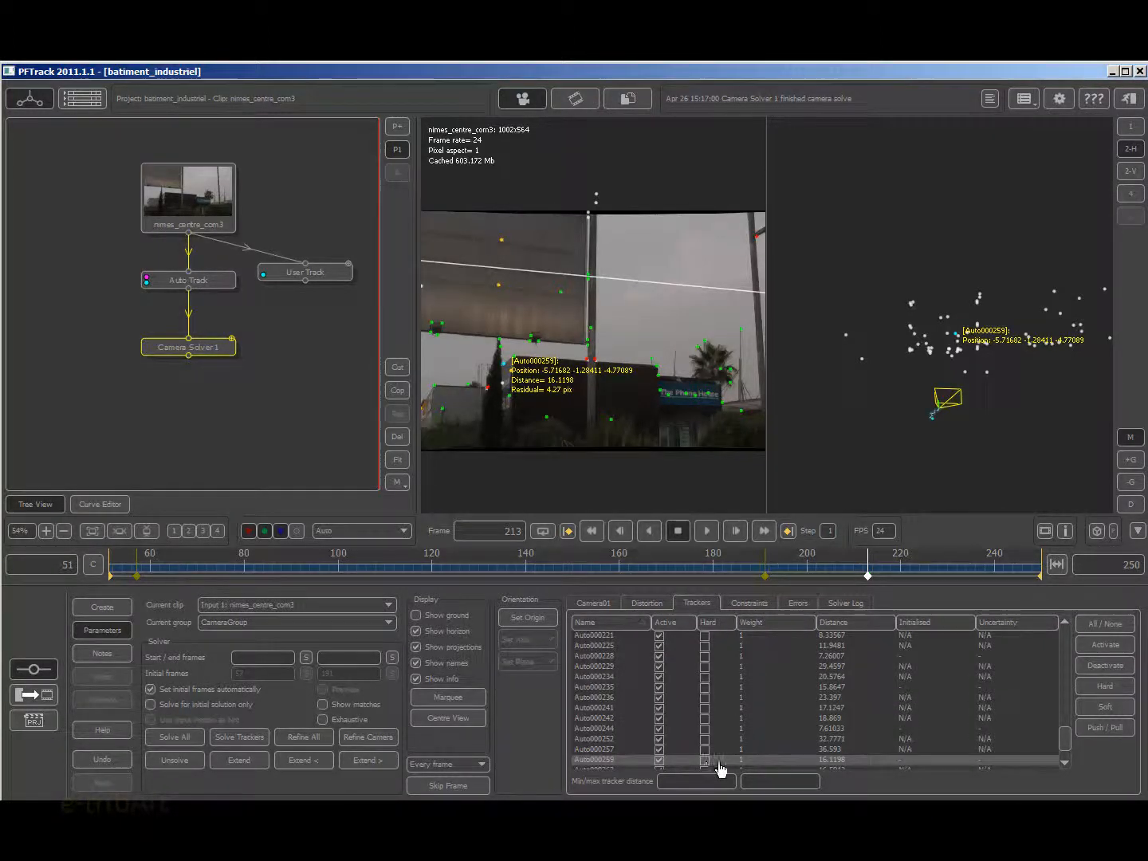
drag(1064, 738, 1063, 751)
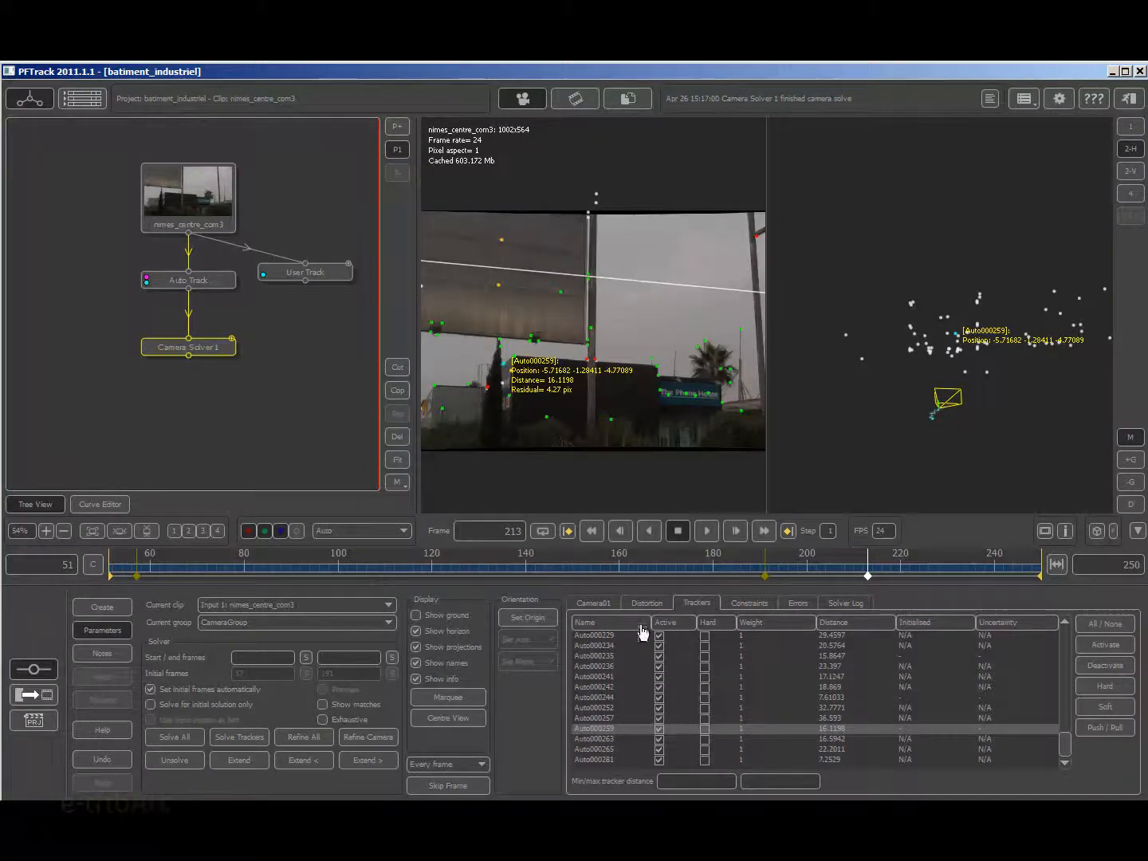
click(658, 728)
click(659, 728)
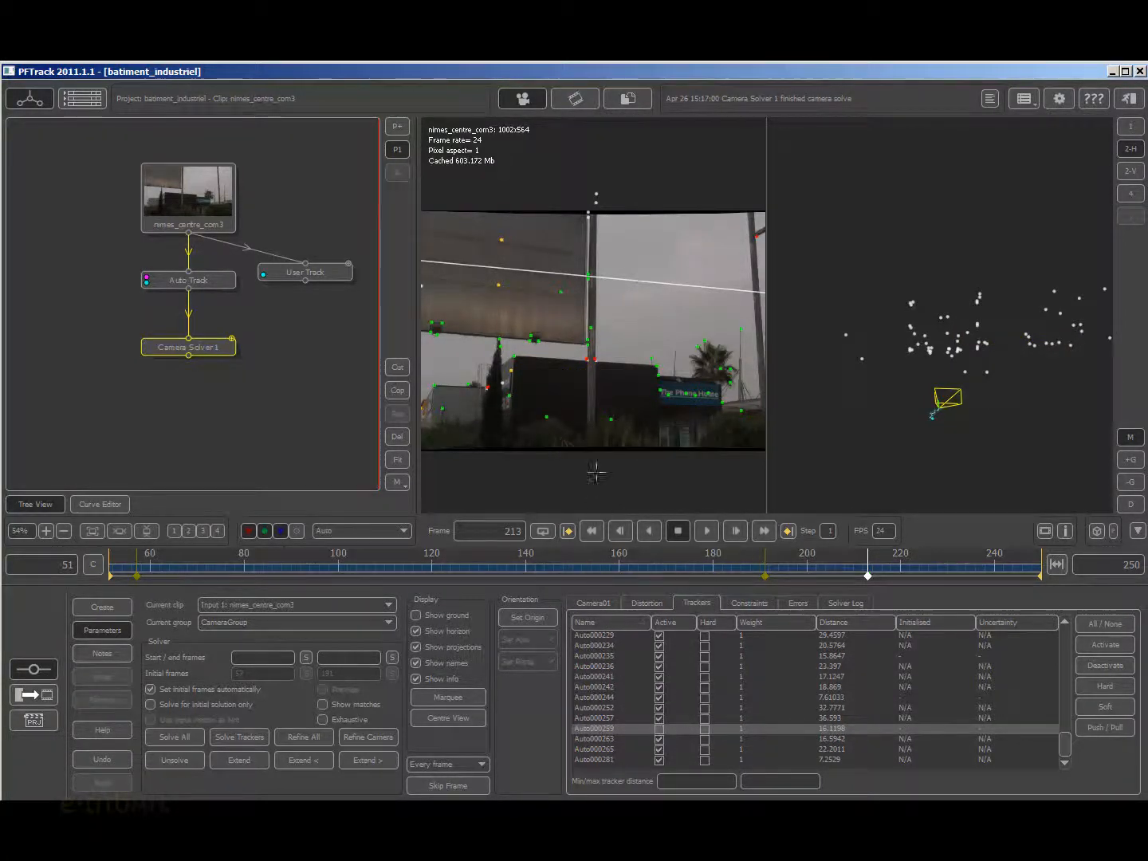
Step: Deactivate the poorly solved trackers Auto000016, Auto000017 and Auto000090
click(591, 361)
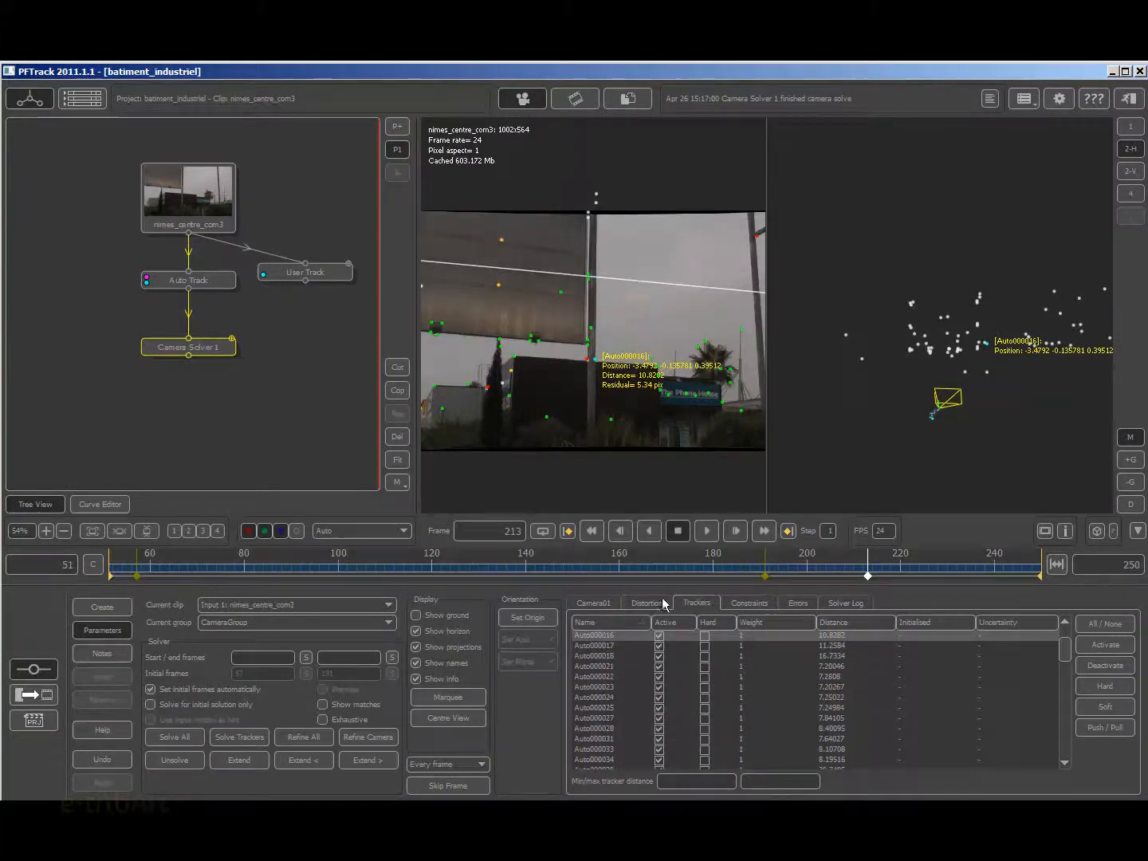
click(659, 636)
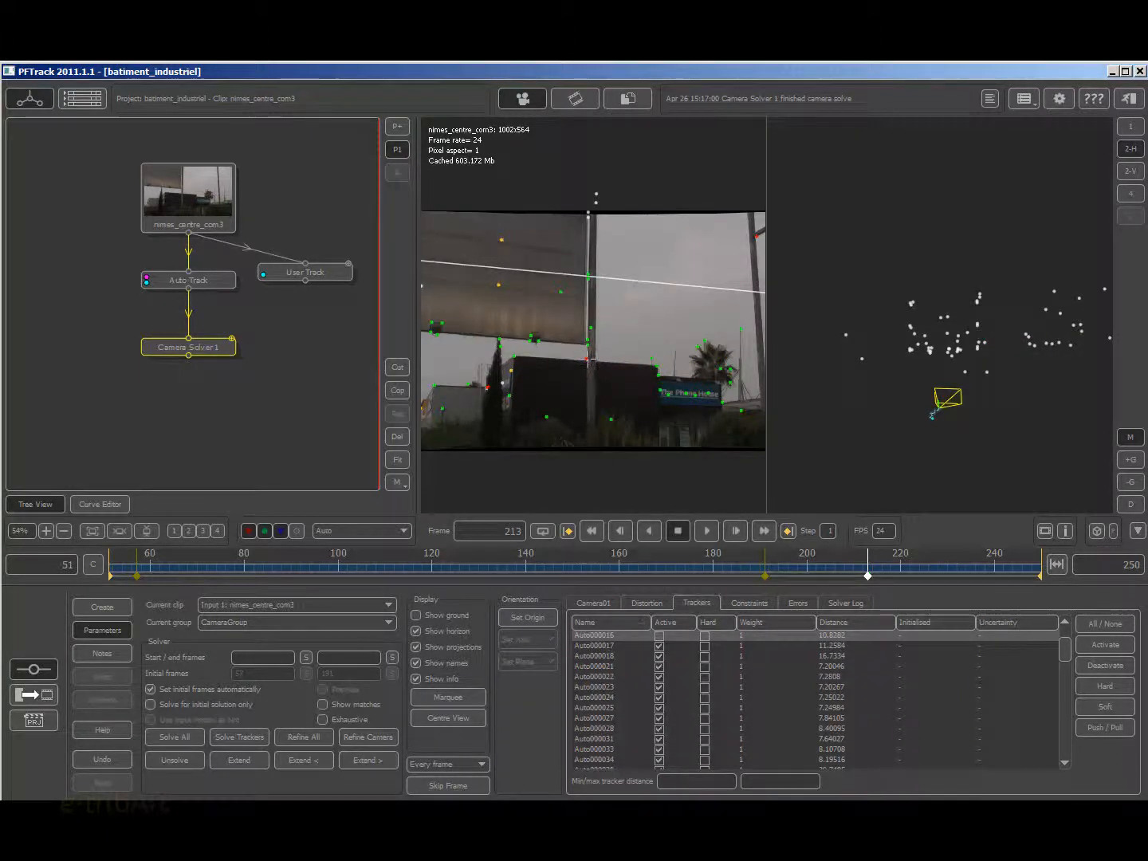
click(664, 646)
click(659, 647)
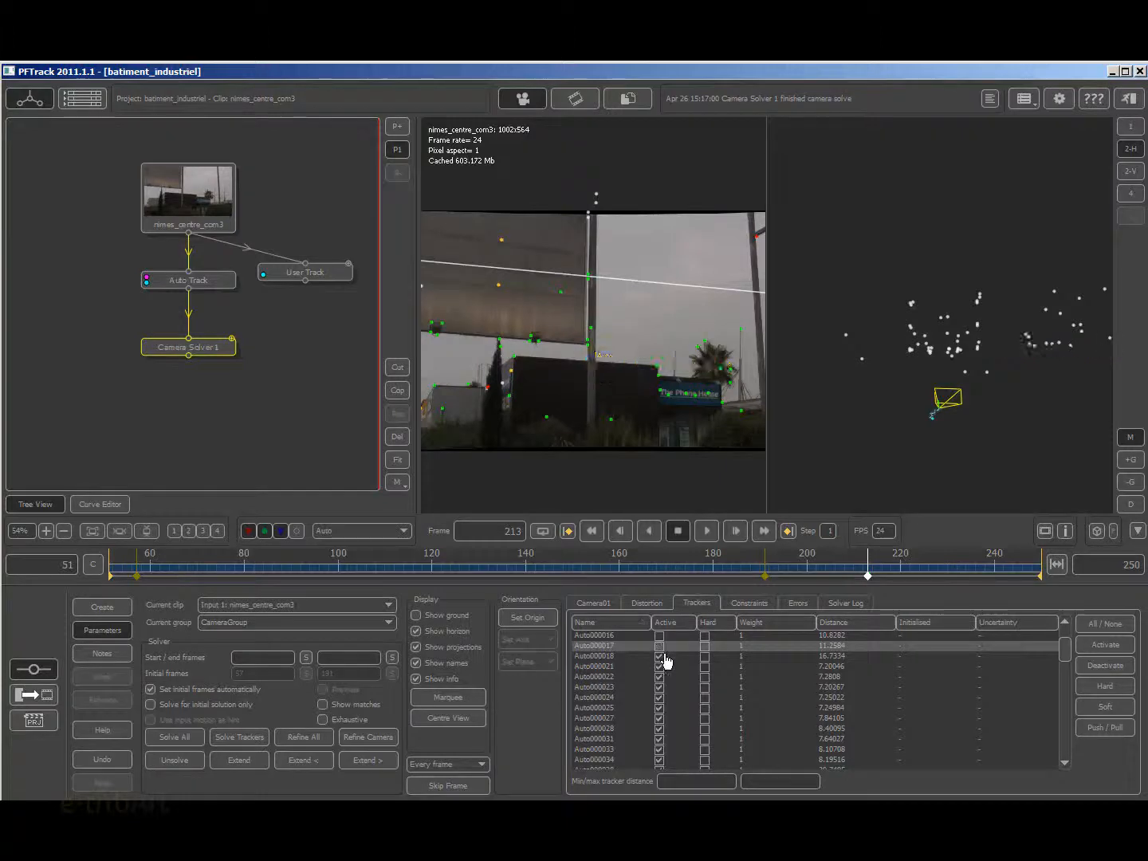
click(489, 388)
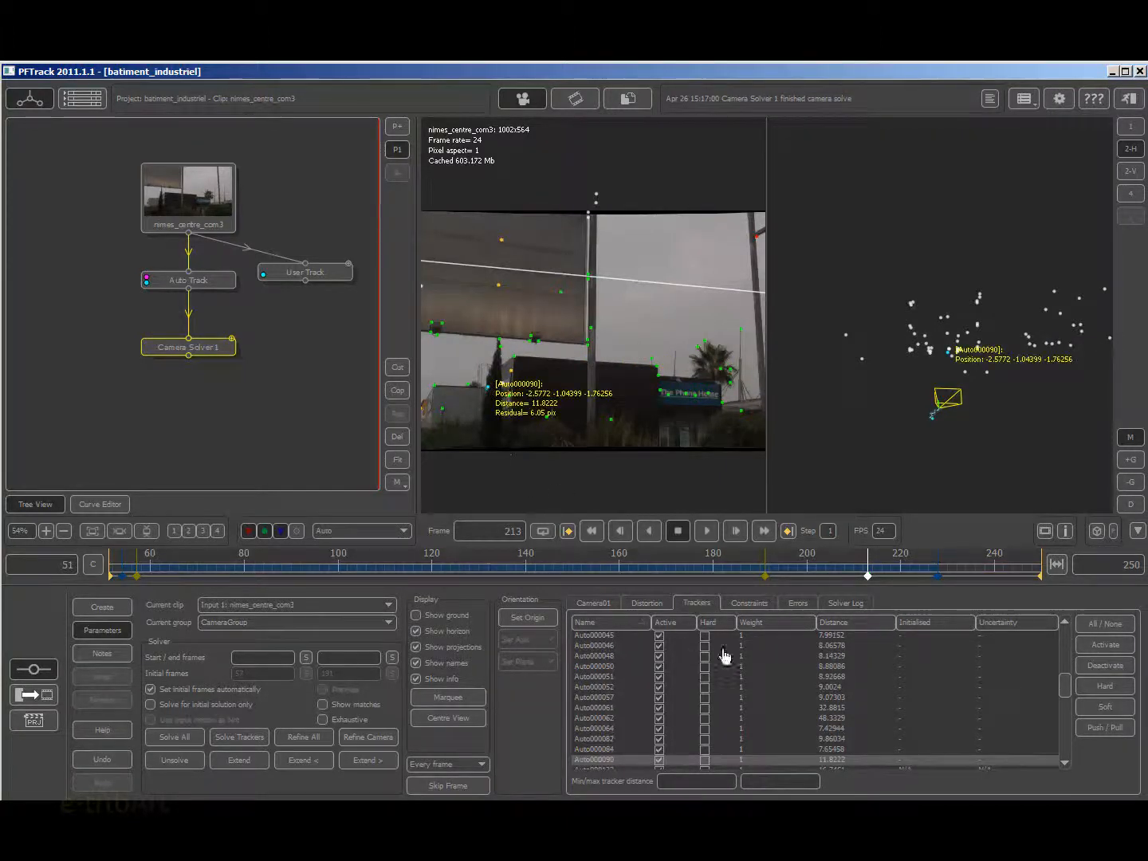
click(657, 761)
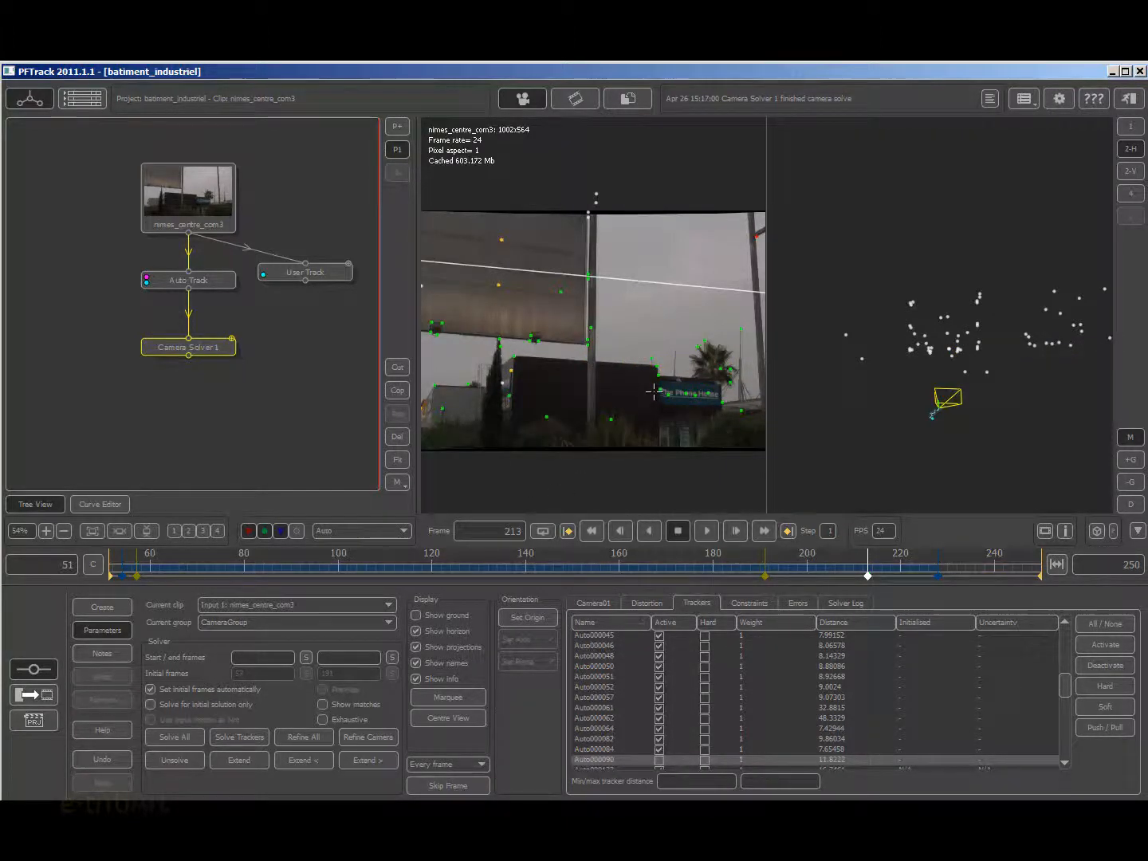
Step: Enlarge the camera view and solve the whole camera again with the remaining active trackers
drag(762, 370, 887, 381)
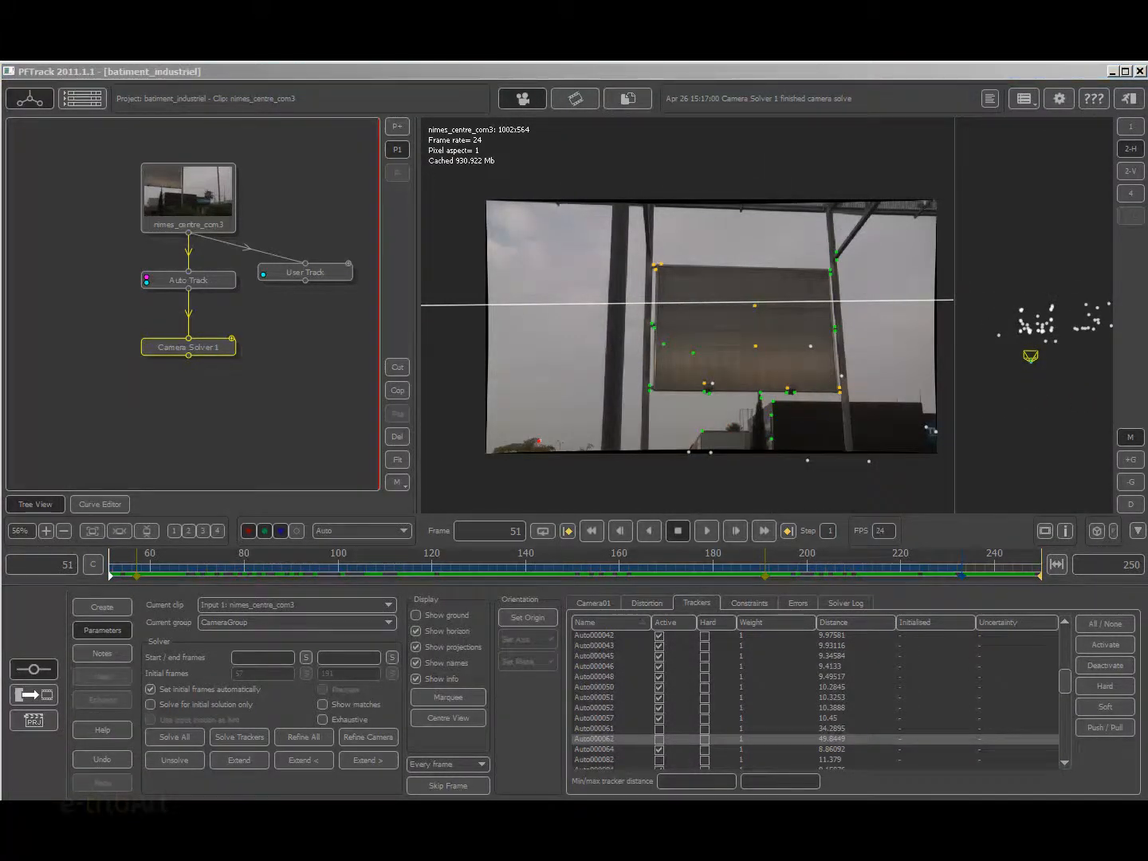
click(190, 737)
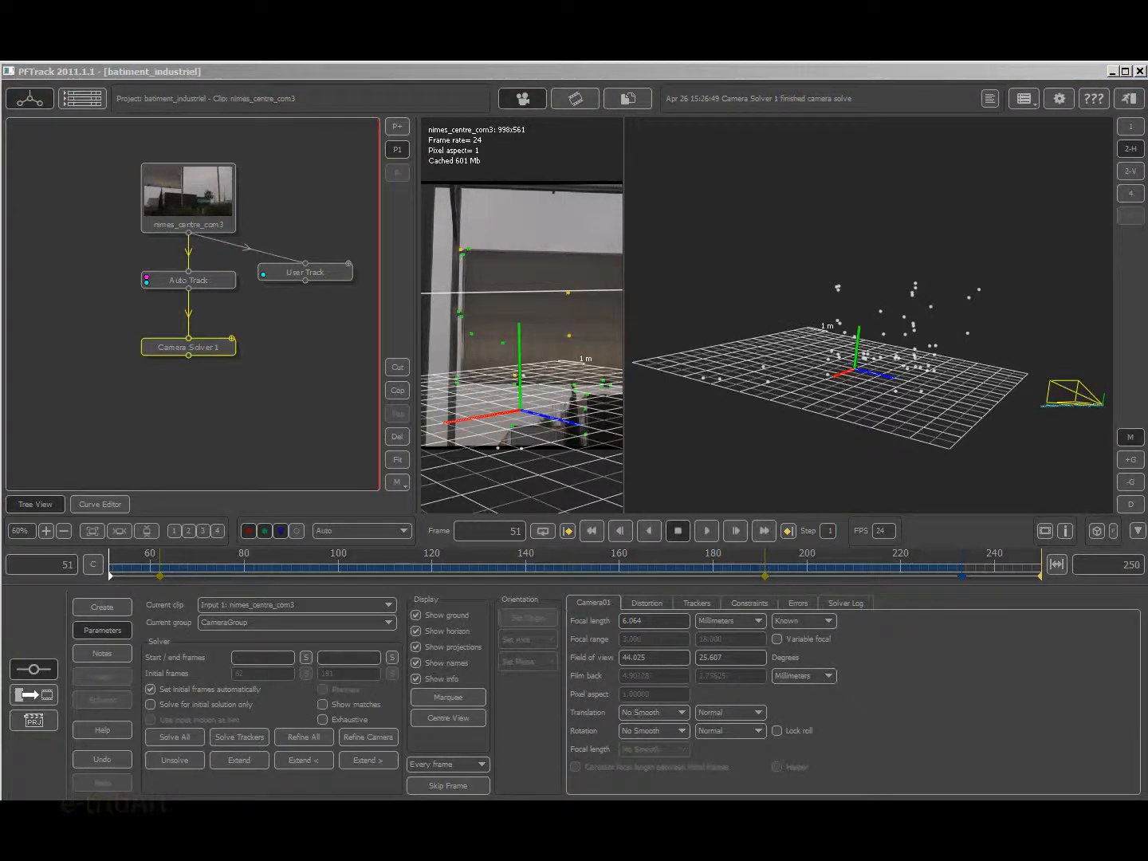
Step: Add an Orient Scene node after Camera Solver 1 and look through its edit modes, leaving the mode at None
click(103, 608)
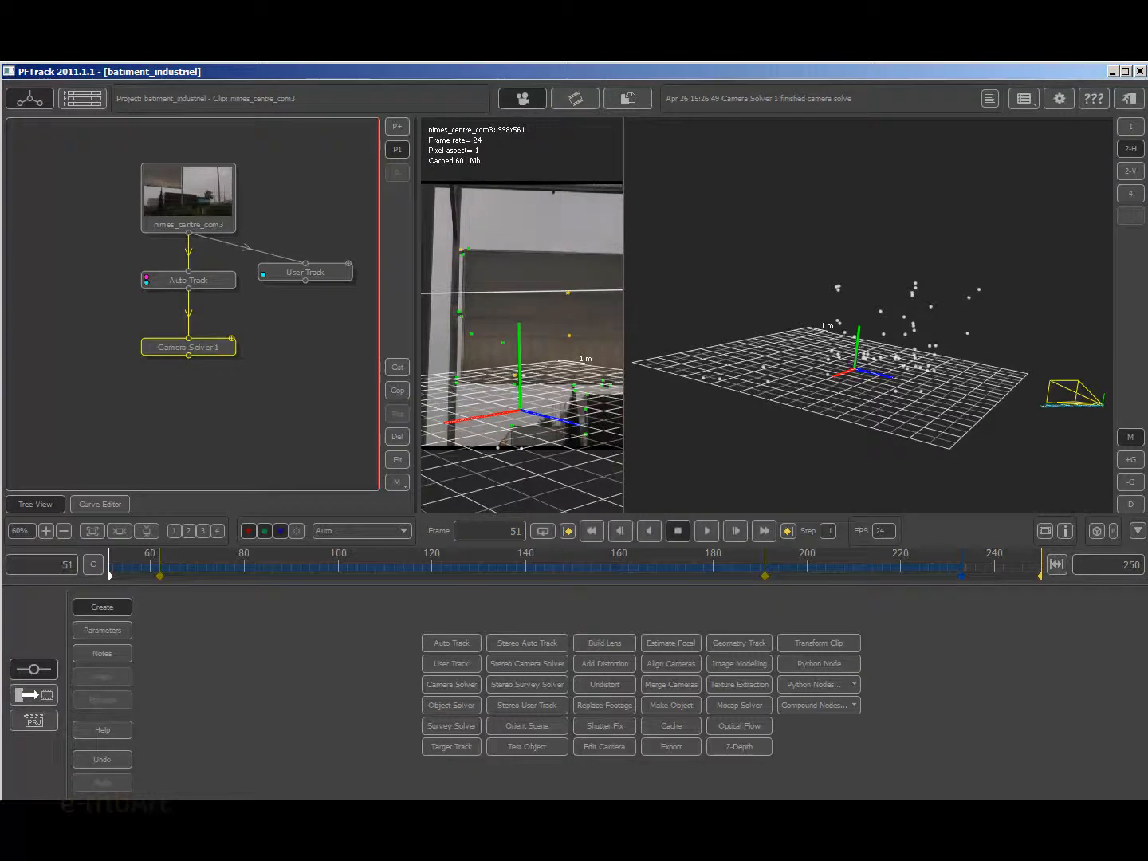
click(521, 727)
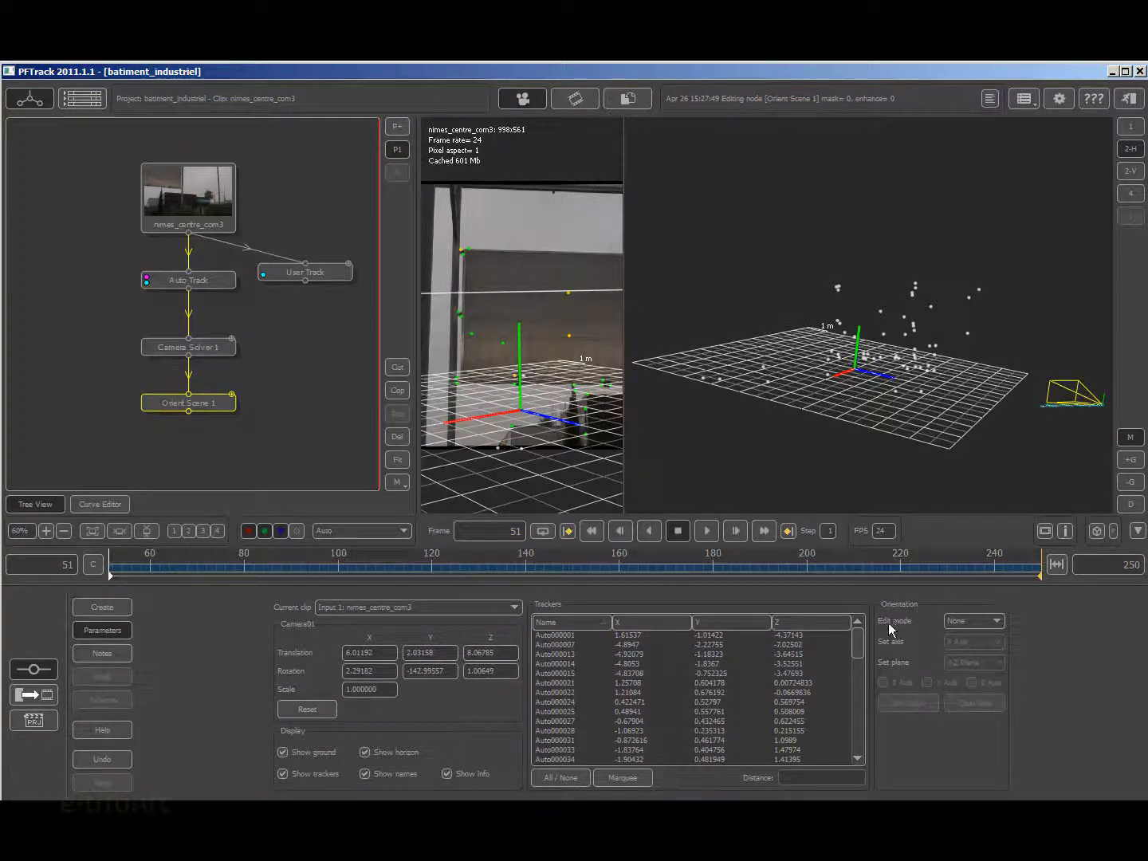
click(970, 622)
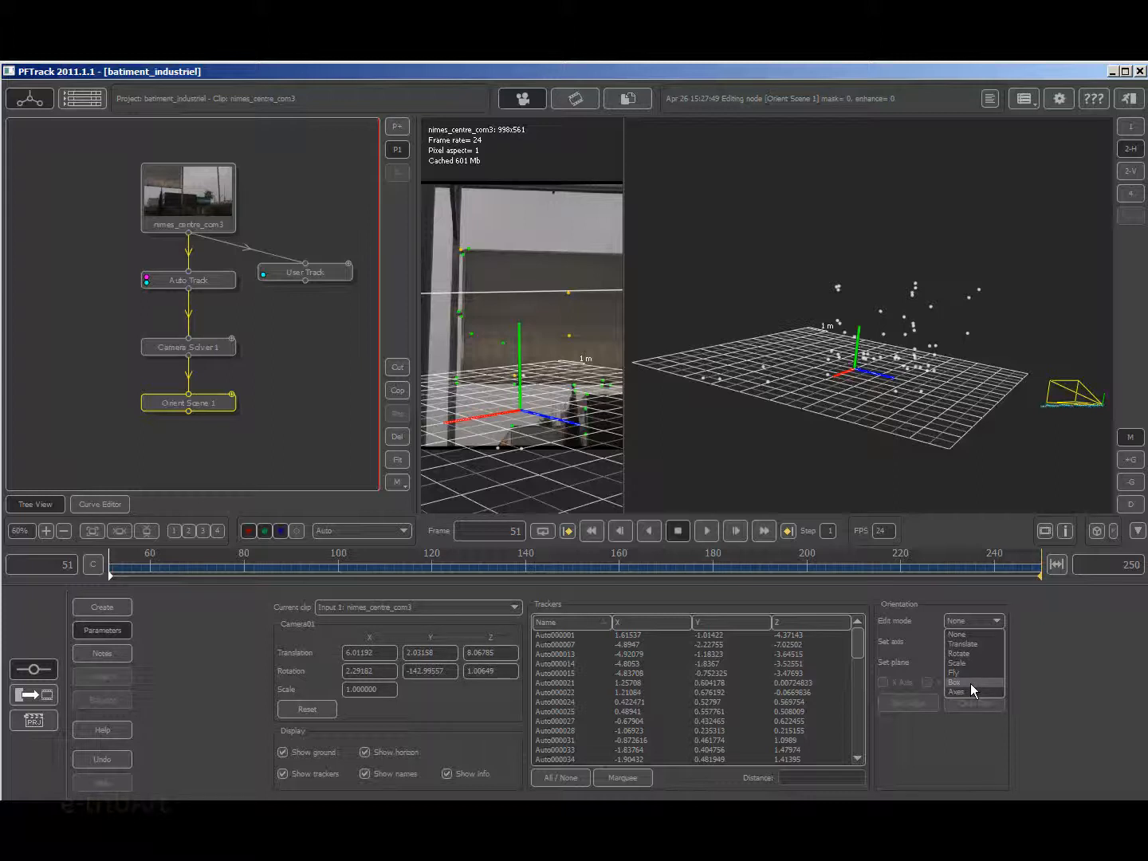
click(1071, 675)
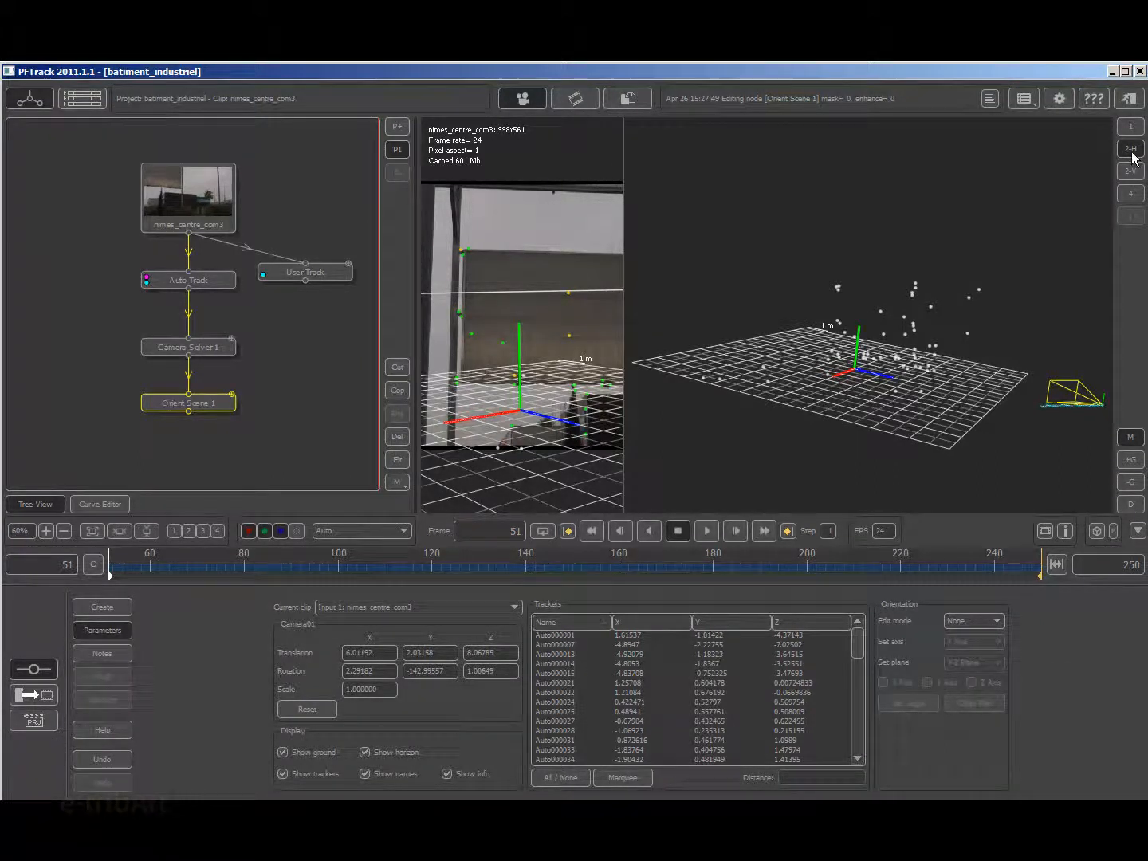
Step: Show only the camera view without the ground grid at frame 159, and set the orientation edit mode to Box
click(1129, 127)
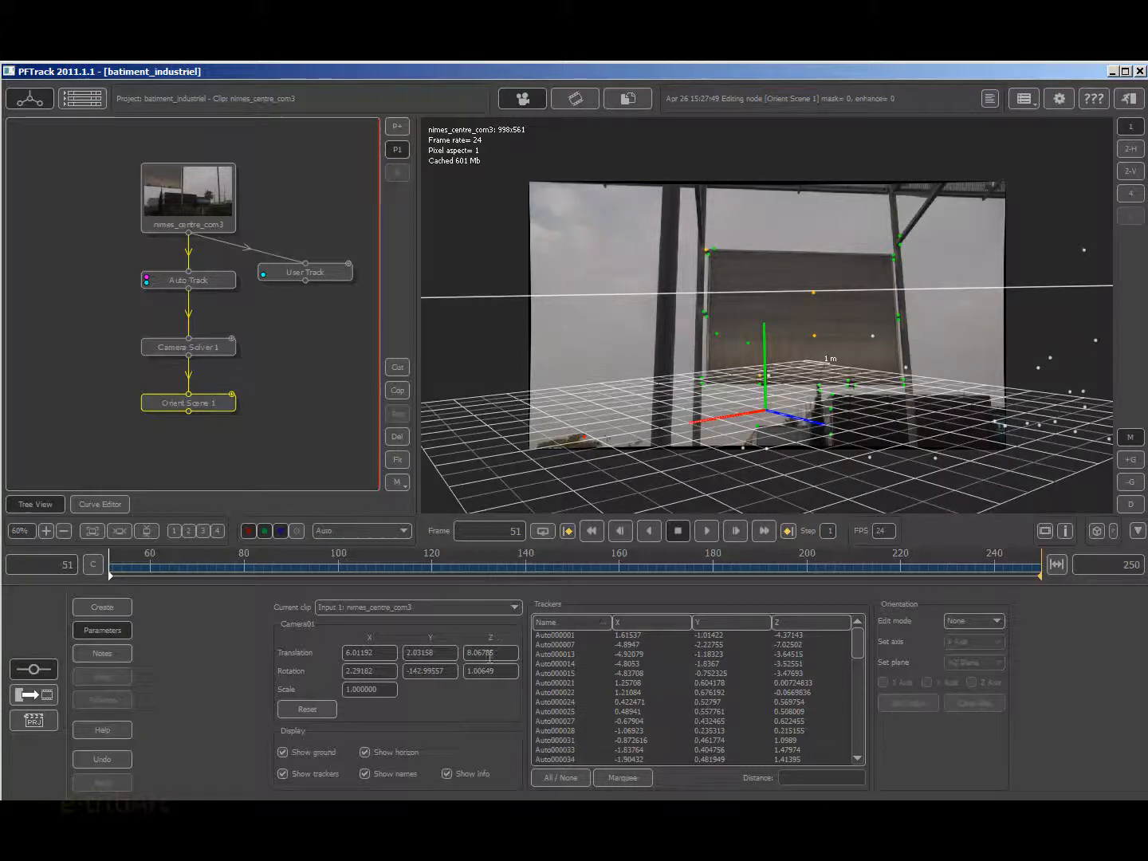
click(284, 753)
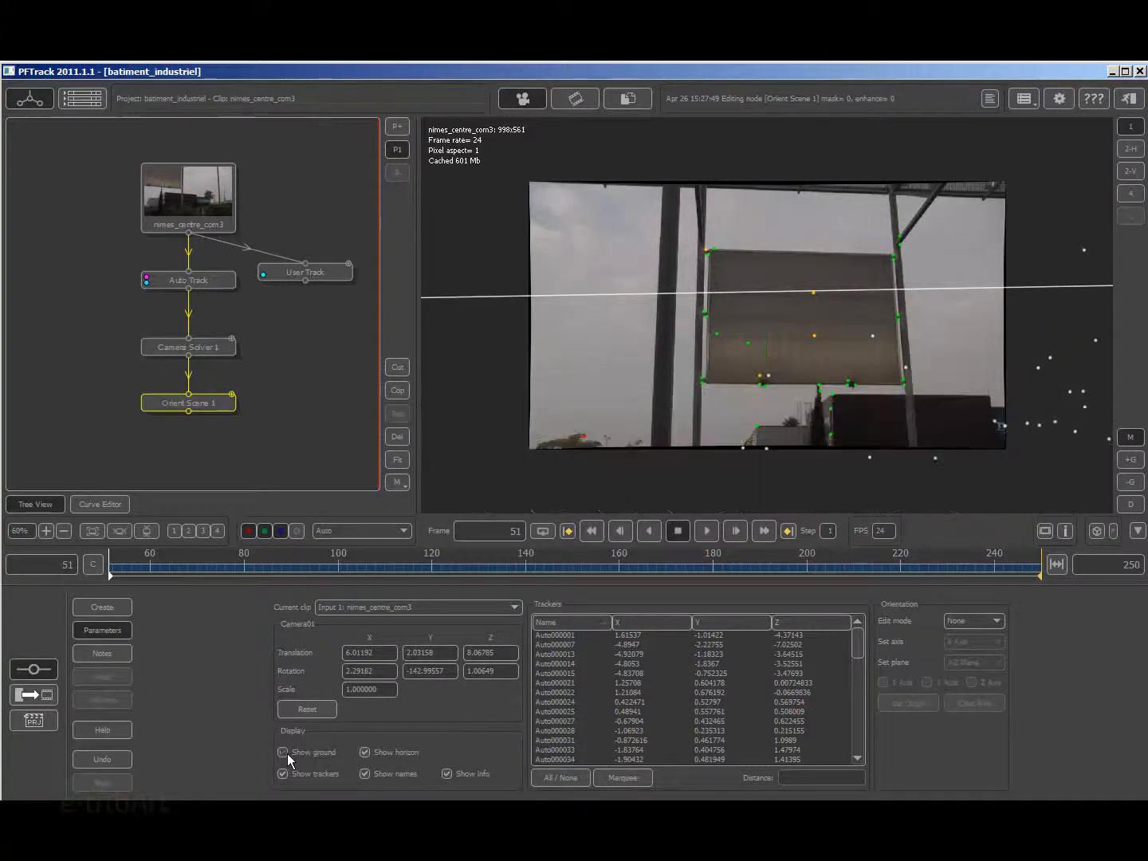
drag(196, 569, 616, 629)
click(973, 621)
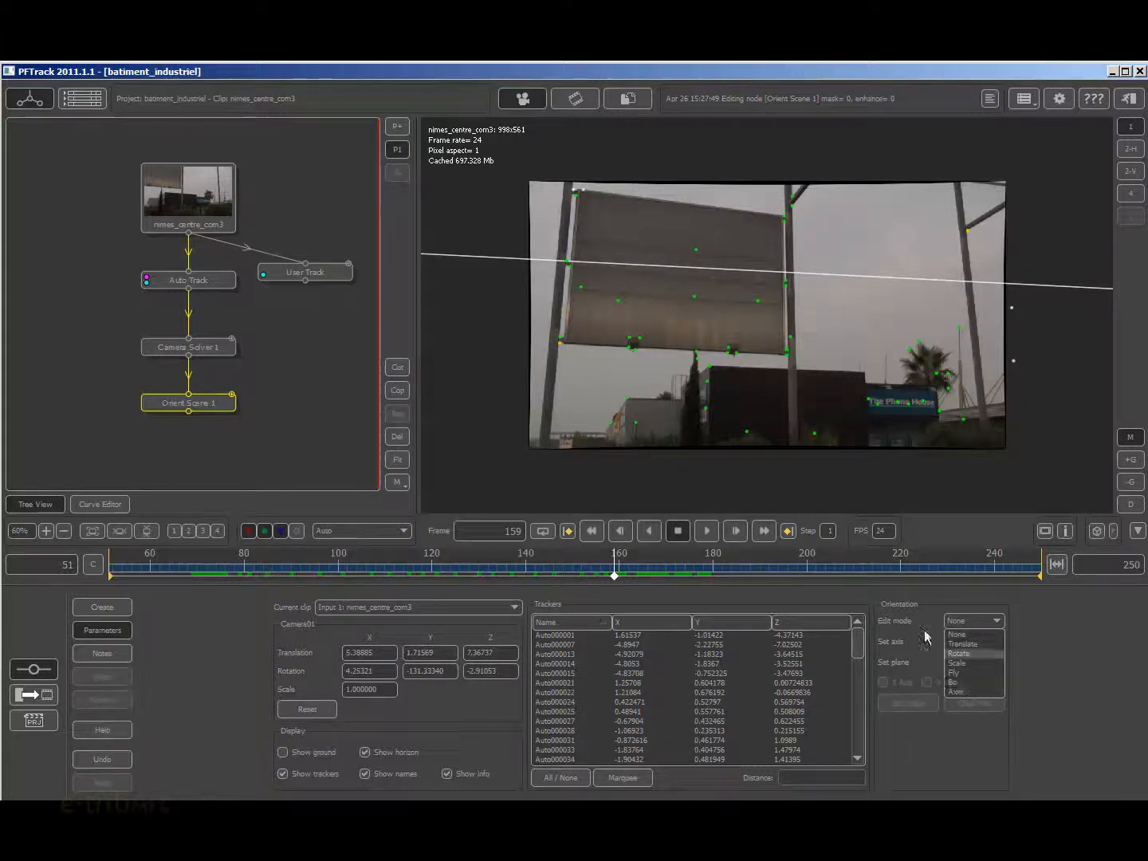
click(958, 687)
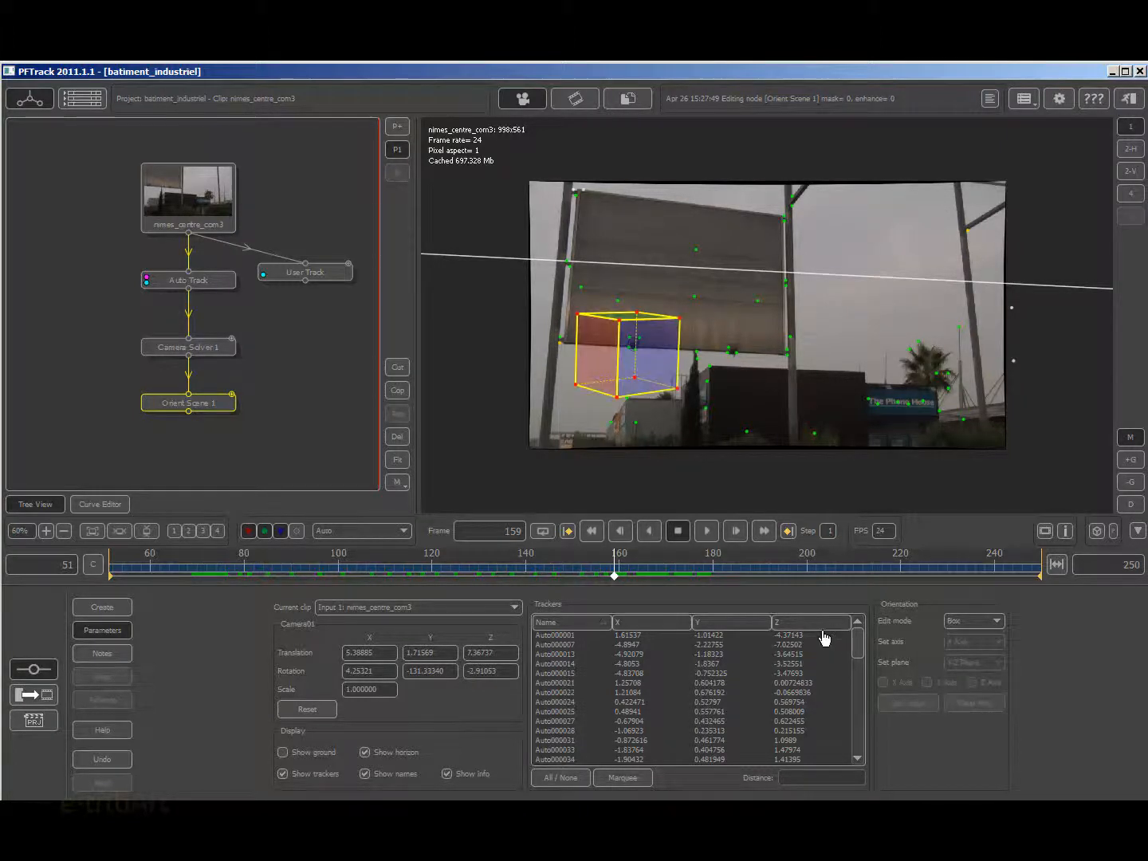
Step: Pin the orientation box's upper corners roughly onto the roof corners of the dark building
drag(619, 318, 864, 372)
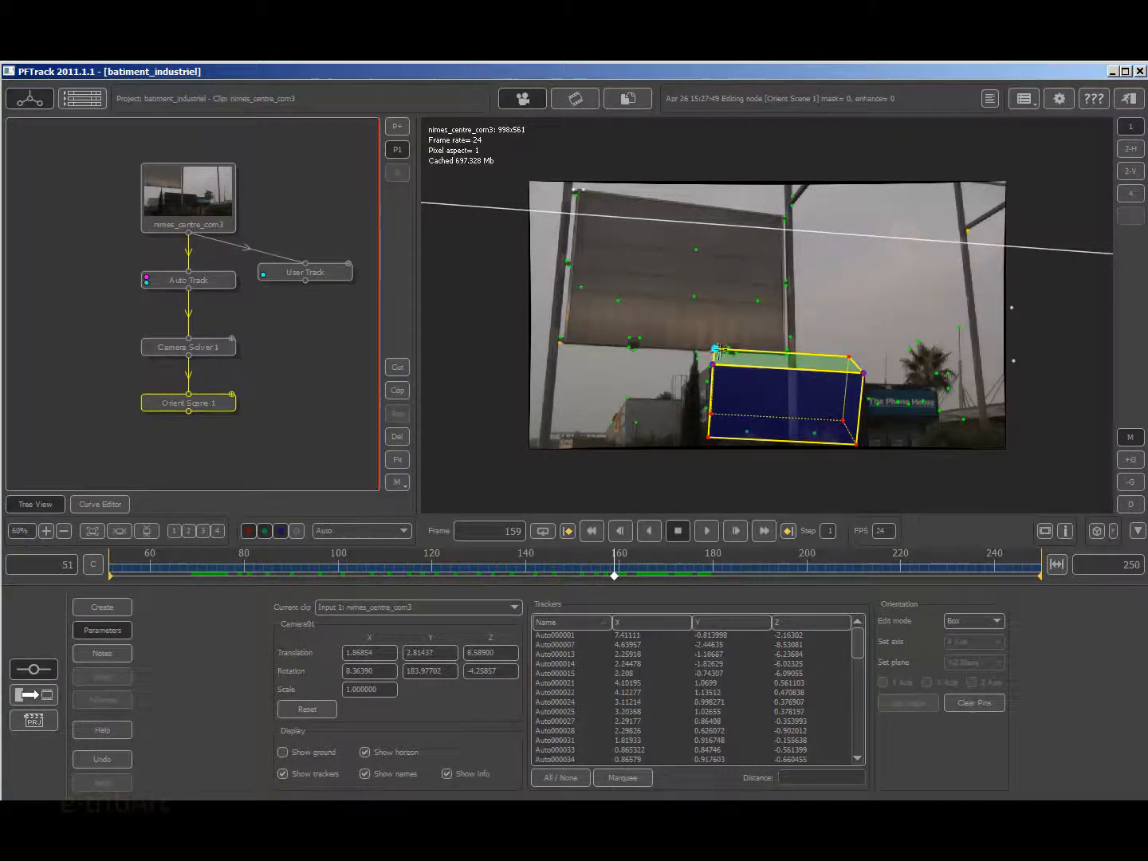
drag(713, 351, 680, 385)
right_drag(774, 405, 899, 406)
middle_drag(815, 425, 798, 348)
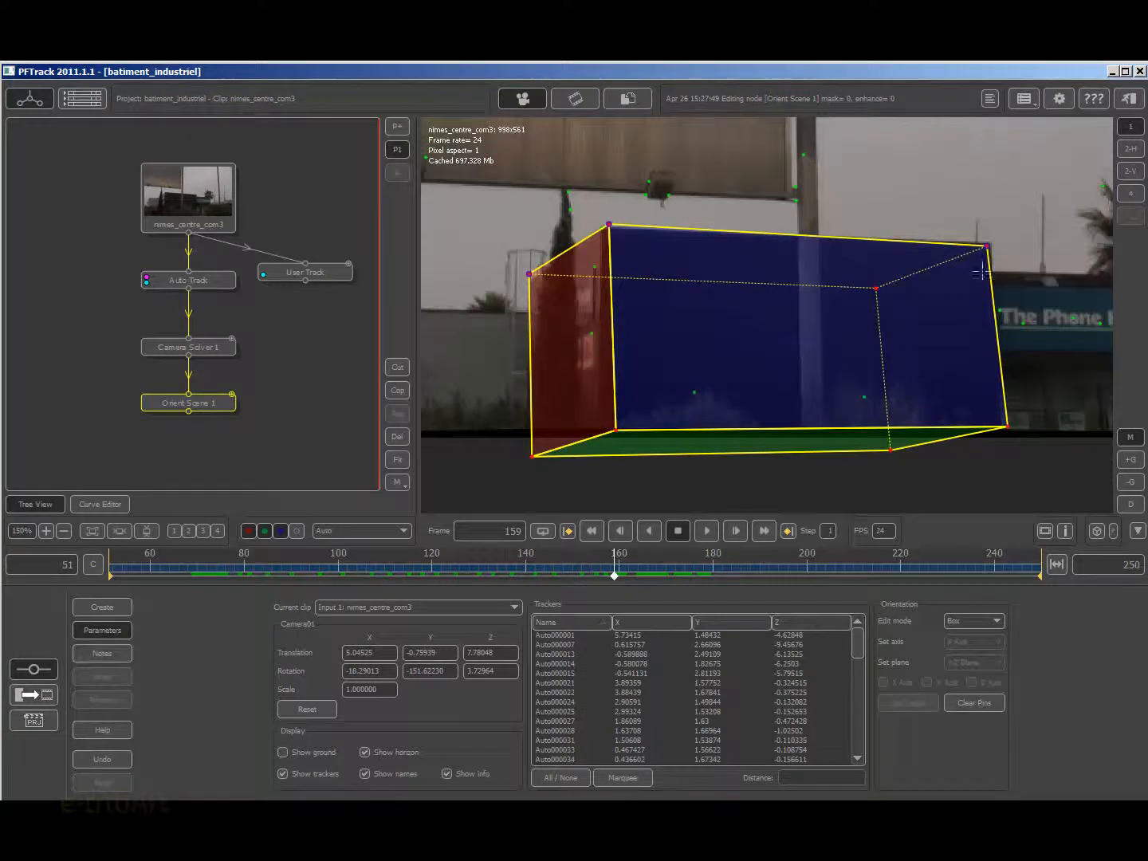
Step: Refine the box's upper and lower corner pins so its edges follow the dark building's walls
drag(988, 245, 992, 240)
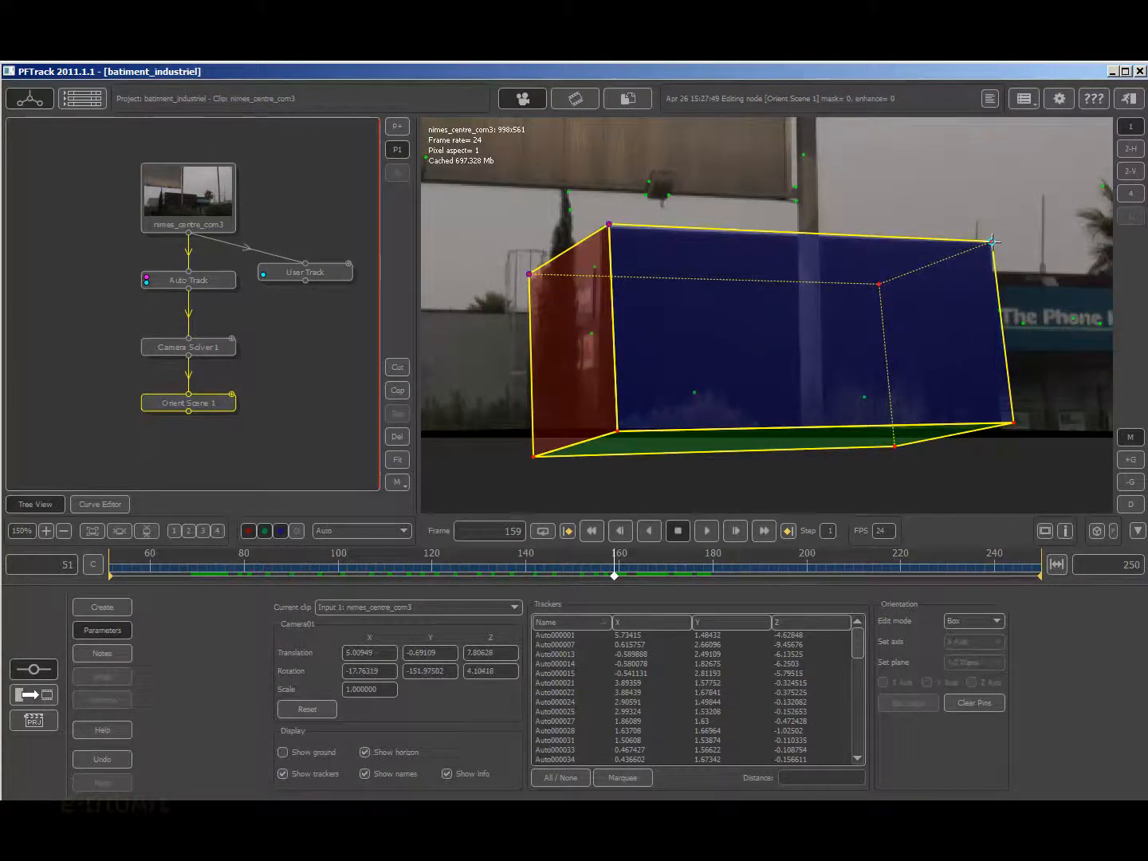
drag(1011, 421, 1002, 434)
drag(992, 241, 990, 242)
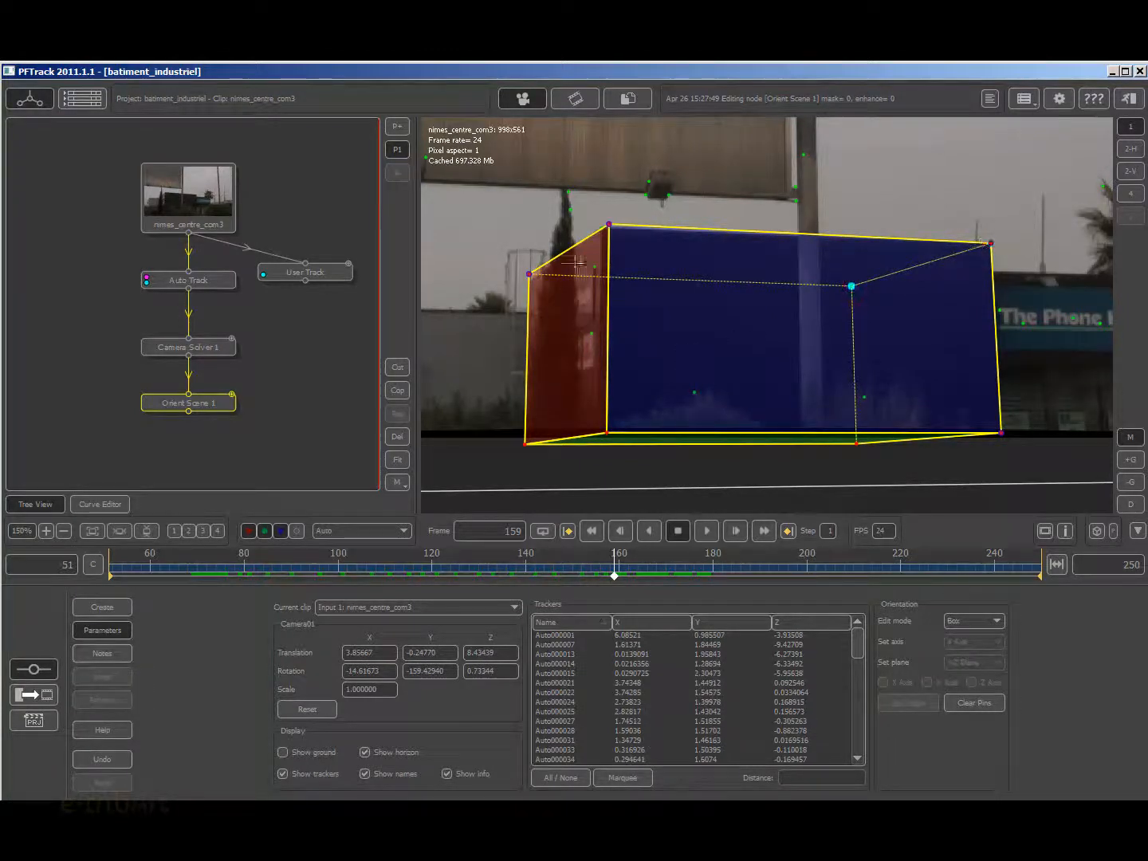
drag(607, 225, 603, 227)
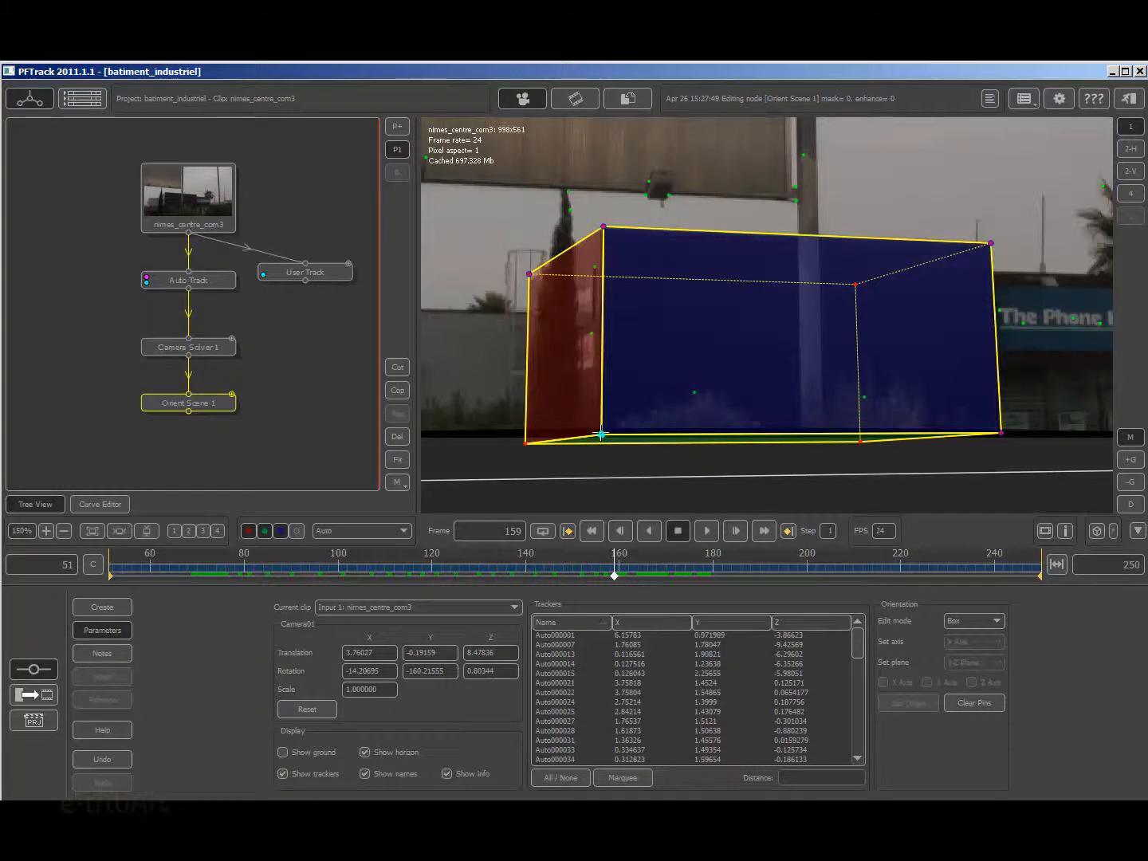
drag(601, 434, 601, 435)
drag(525, 444, 527, 447)
Step: Display the camera view beside the 3D scene with the ground grid shown, and check the new scene orientation
scroll(756, 384, down, 6)
scroll(557, 379, up, 4)
scroll(663, 382, down, 4)
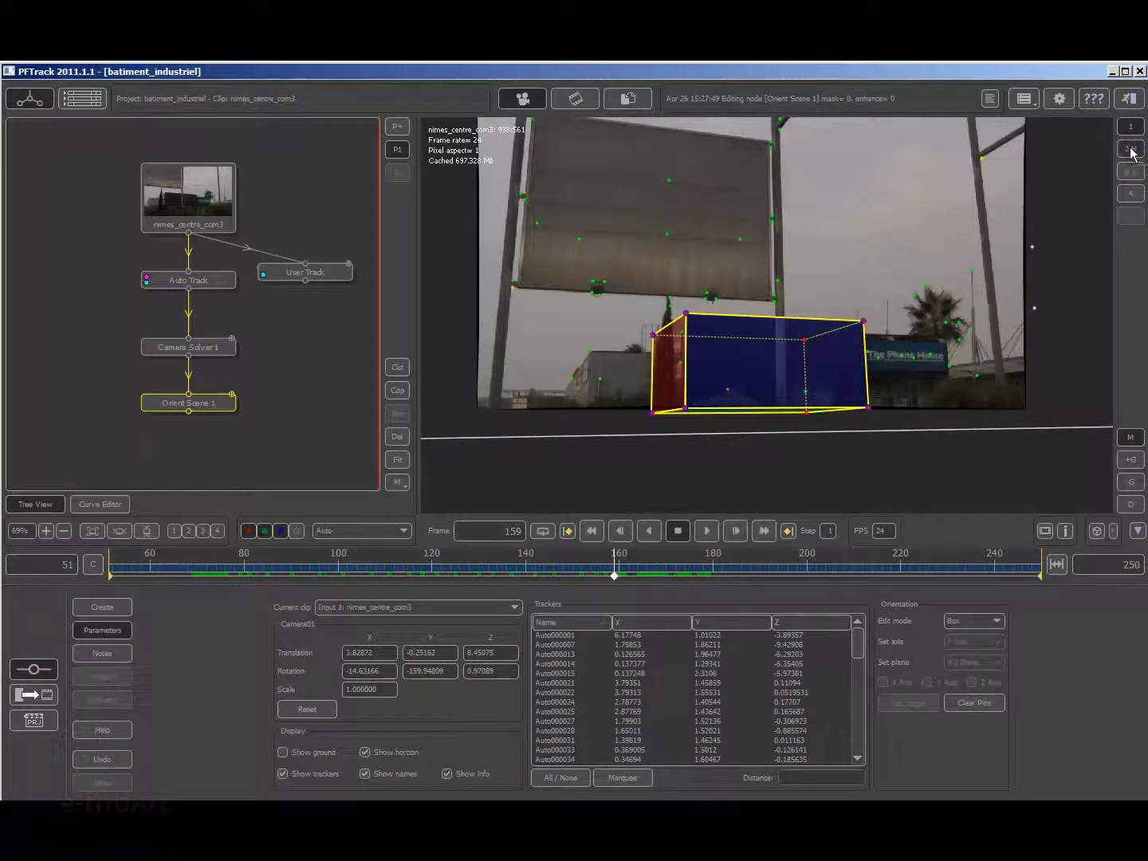
click(1131, 150)
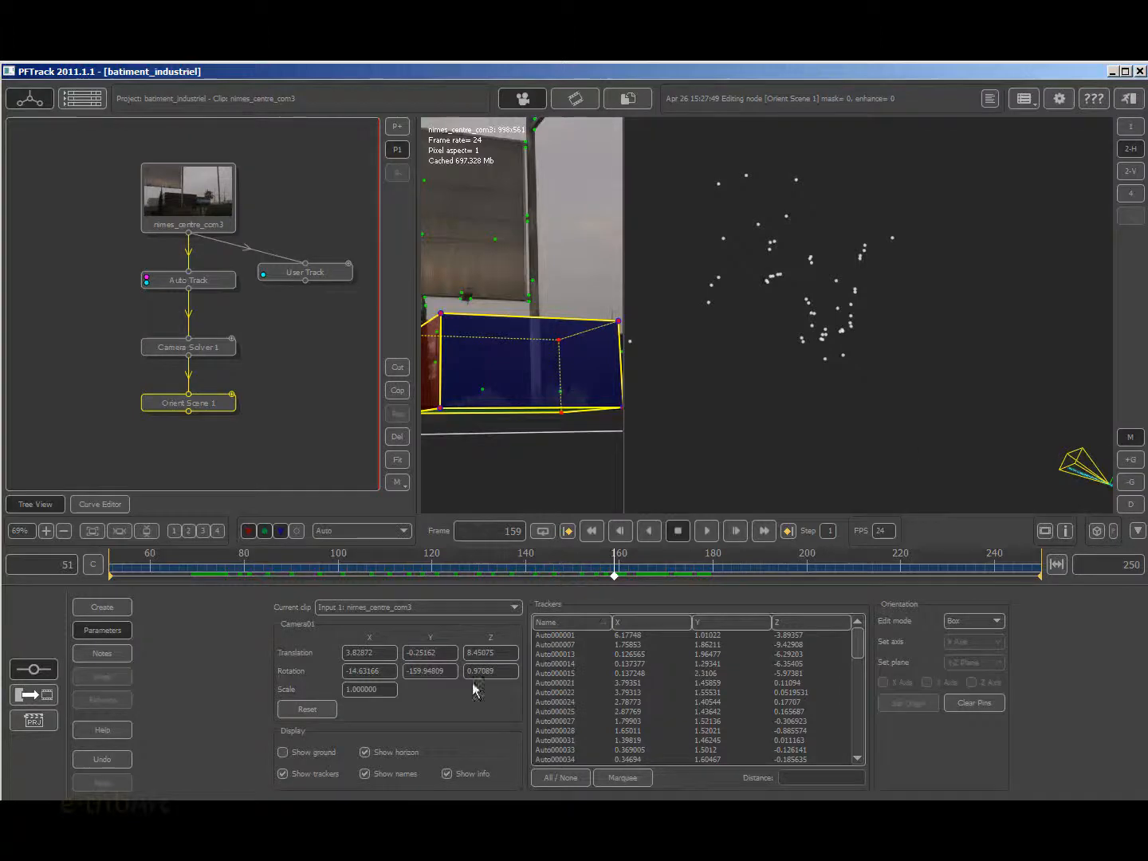
click(304, 755)
drag(779, 456, 883, 181)
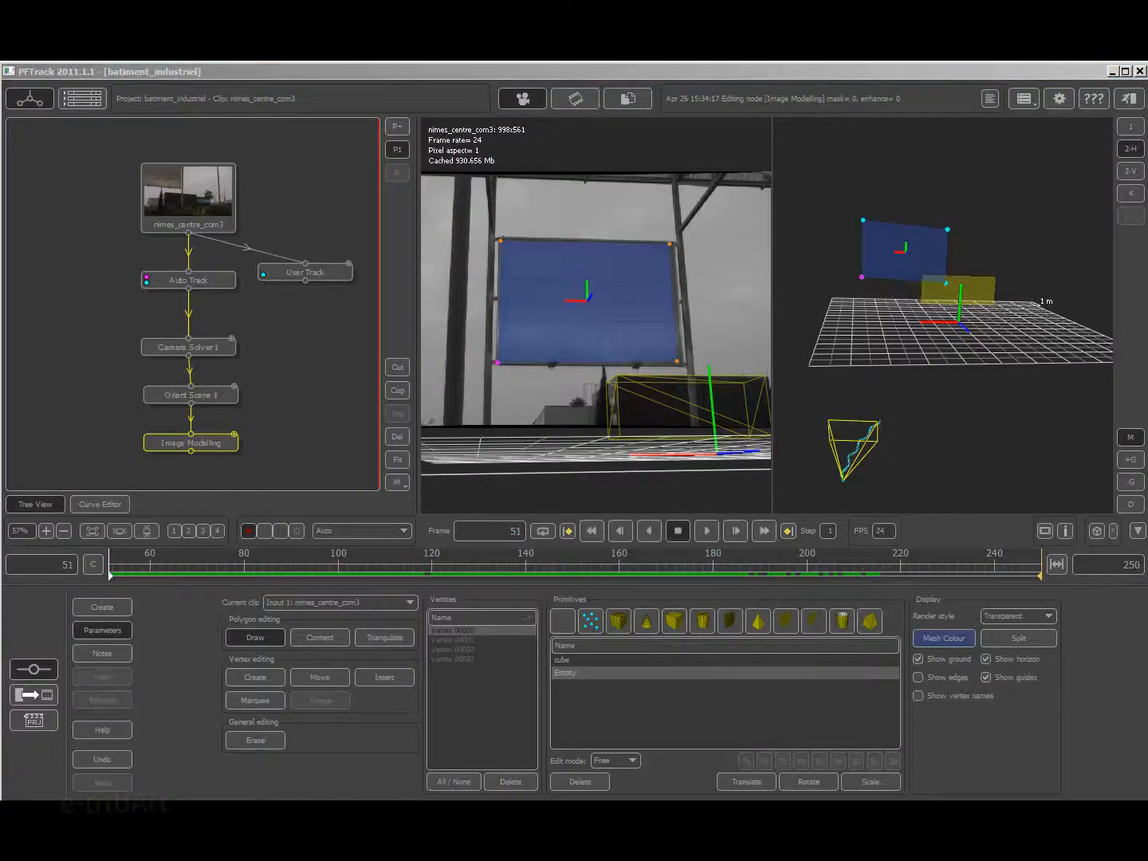
Step: Move the Orient Scene 1 and Image Modelling nodes up in the tree and reopen the Image Modelling parameters
drag(216, 394, 217, 387)
drag(206, 444, 209, 442)
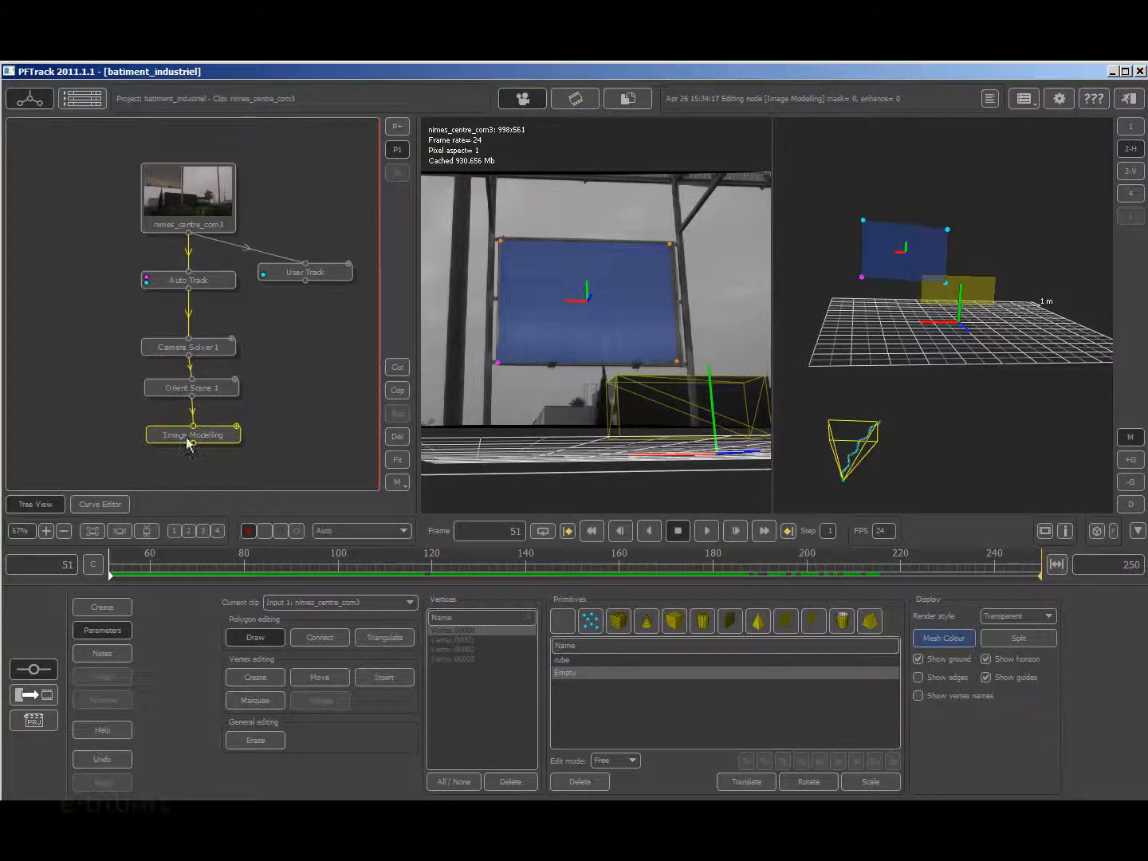
drag(201, 437, 196, 437)
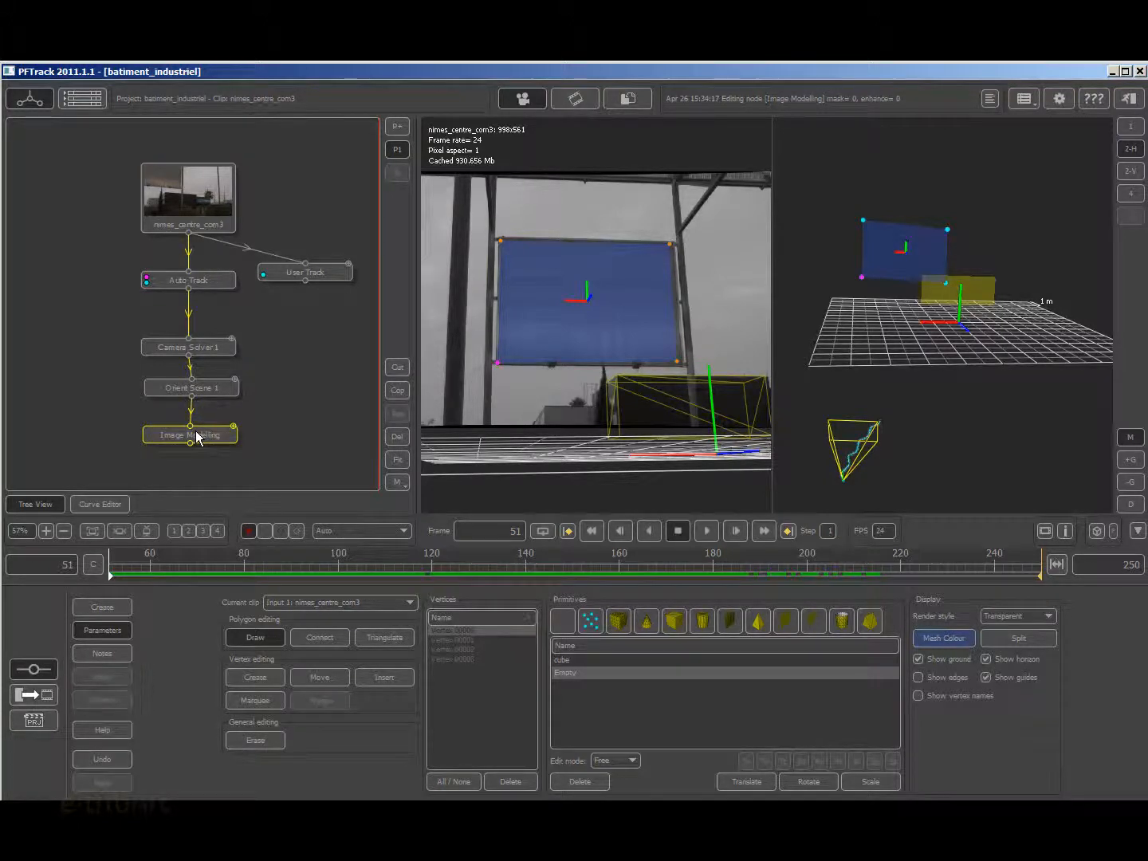
click(112, 608)
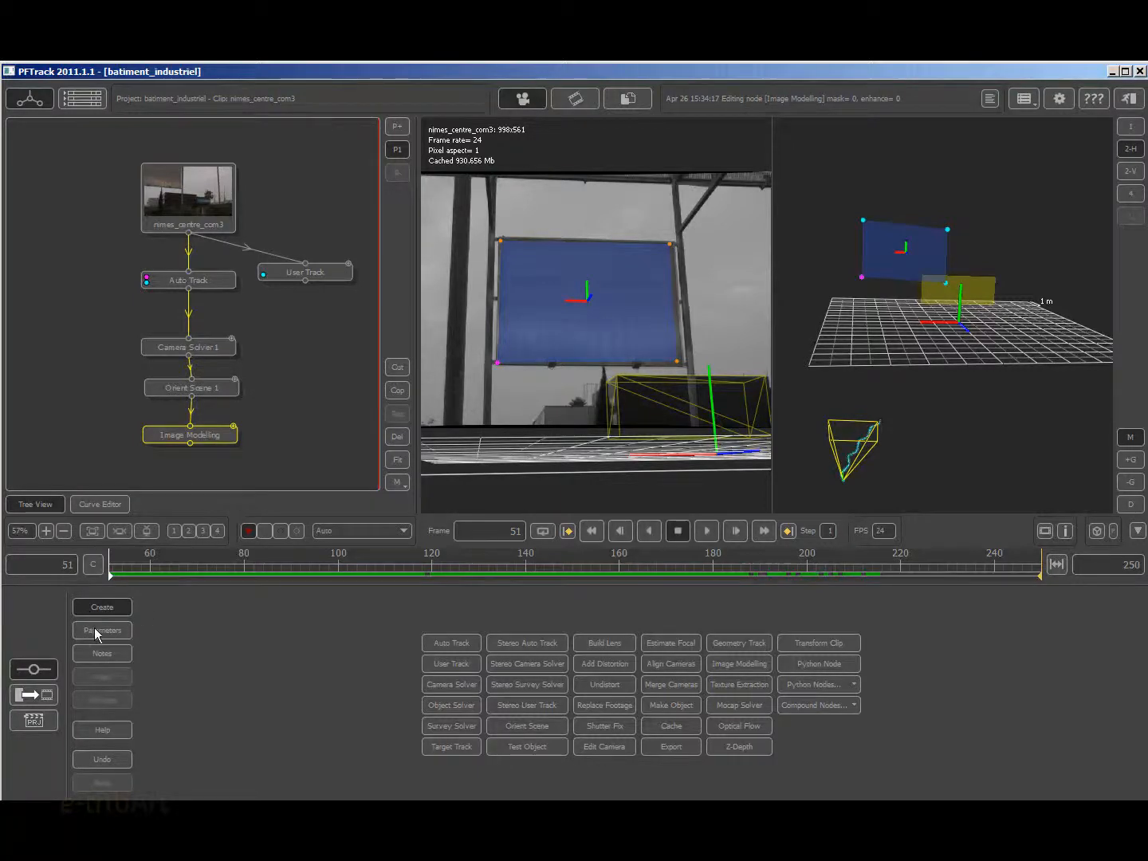
double_click(219, 436)
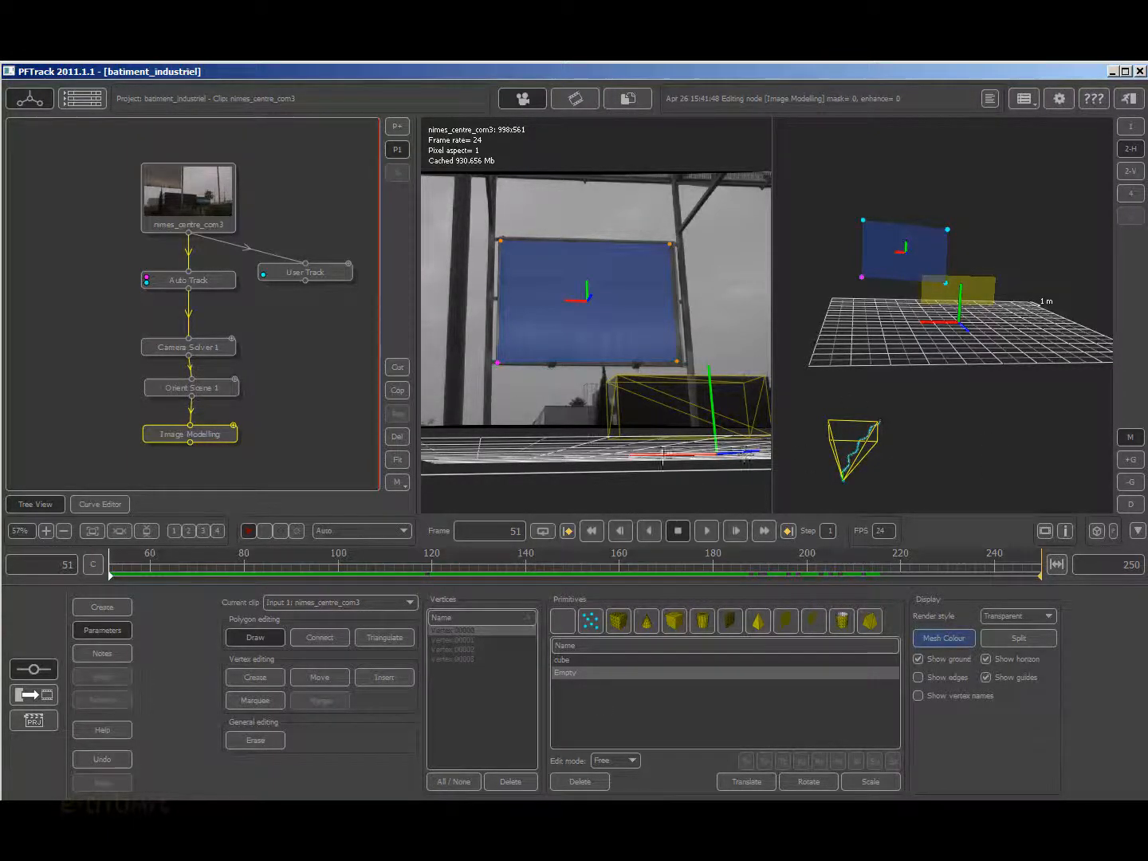
Step: Line up Camera Solver 1, Orient Scene 1 and Image Modelling in a compact column below Auto Track
mouse_move(202, 439)
mouse_down()
mouse_move(212, 382)
mouse_move(205, 425)
mouse_up()
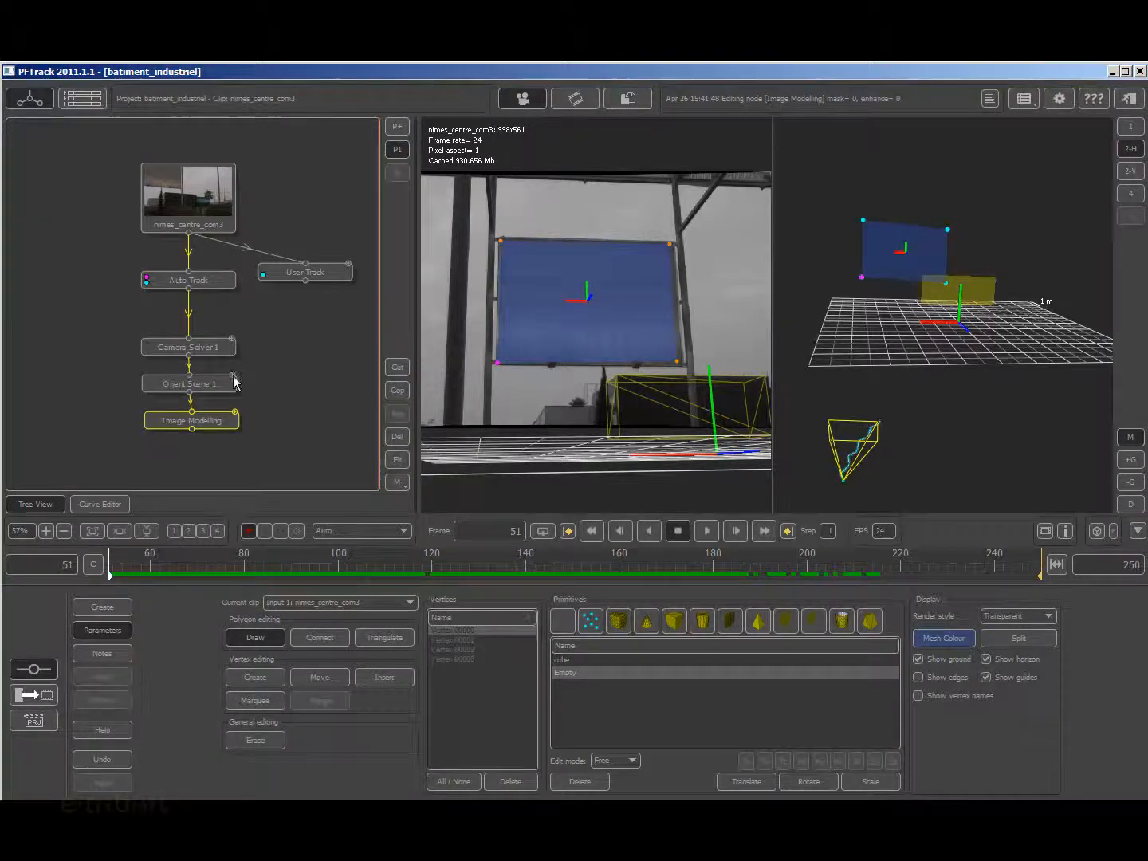
drag(224, 350, 223, 327)
drag(217, 384, 210, 413)
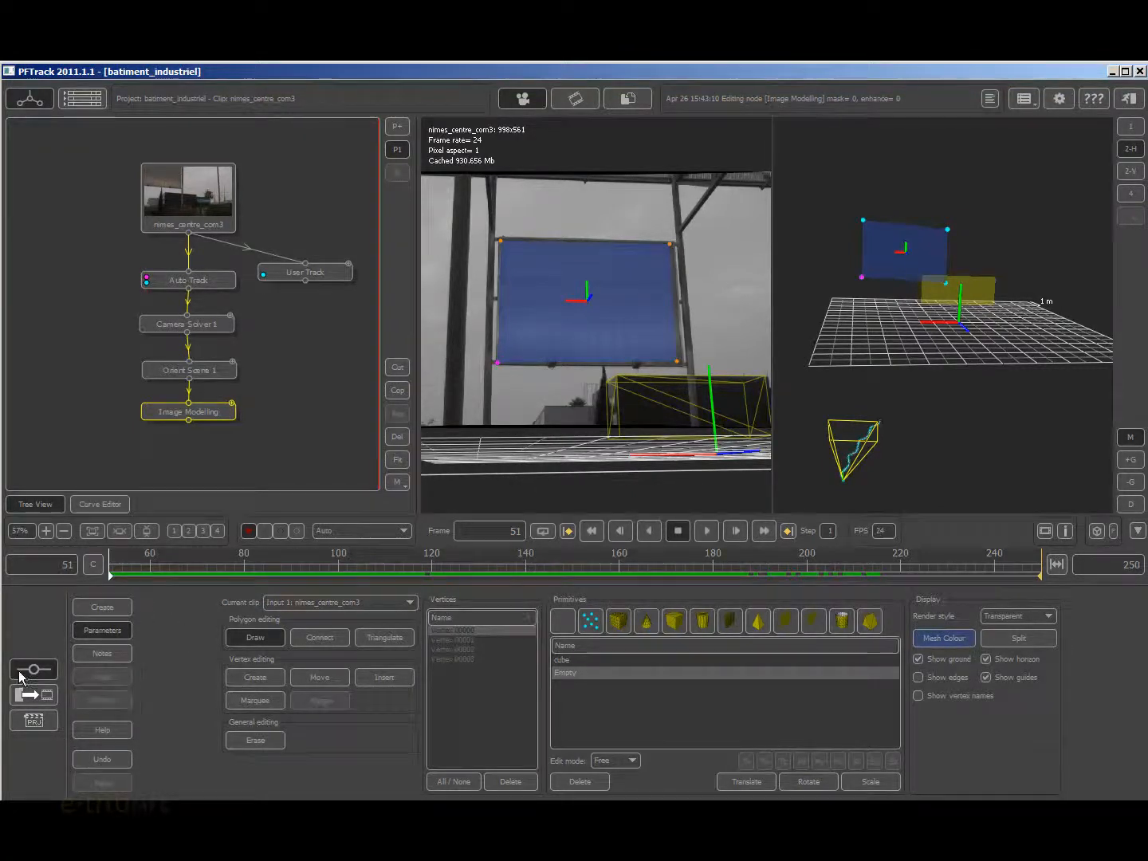
Step: Add an Export node after Image Modelling and place it just below that node in the tree
click(93, 612)
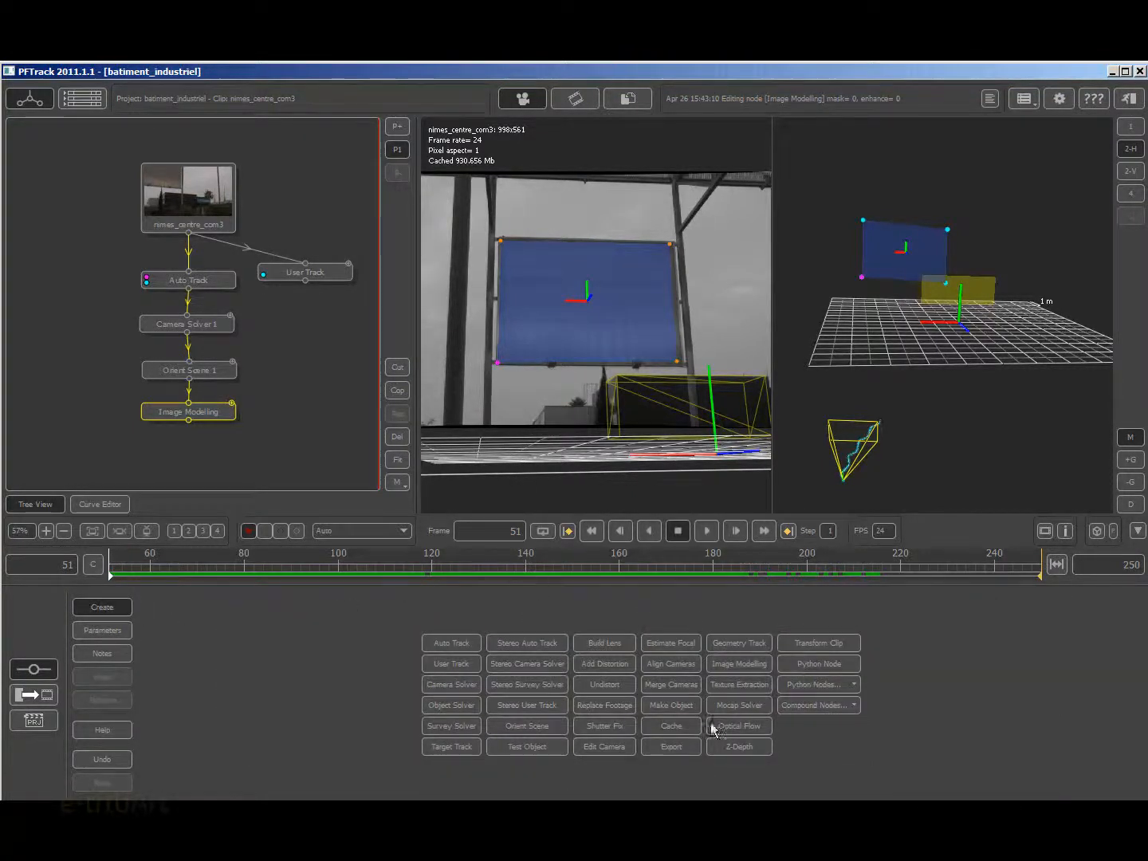
click(672, 747)
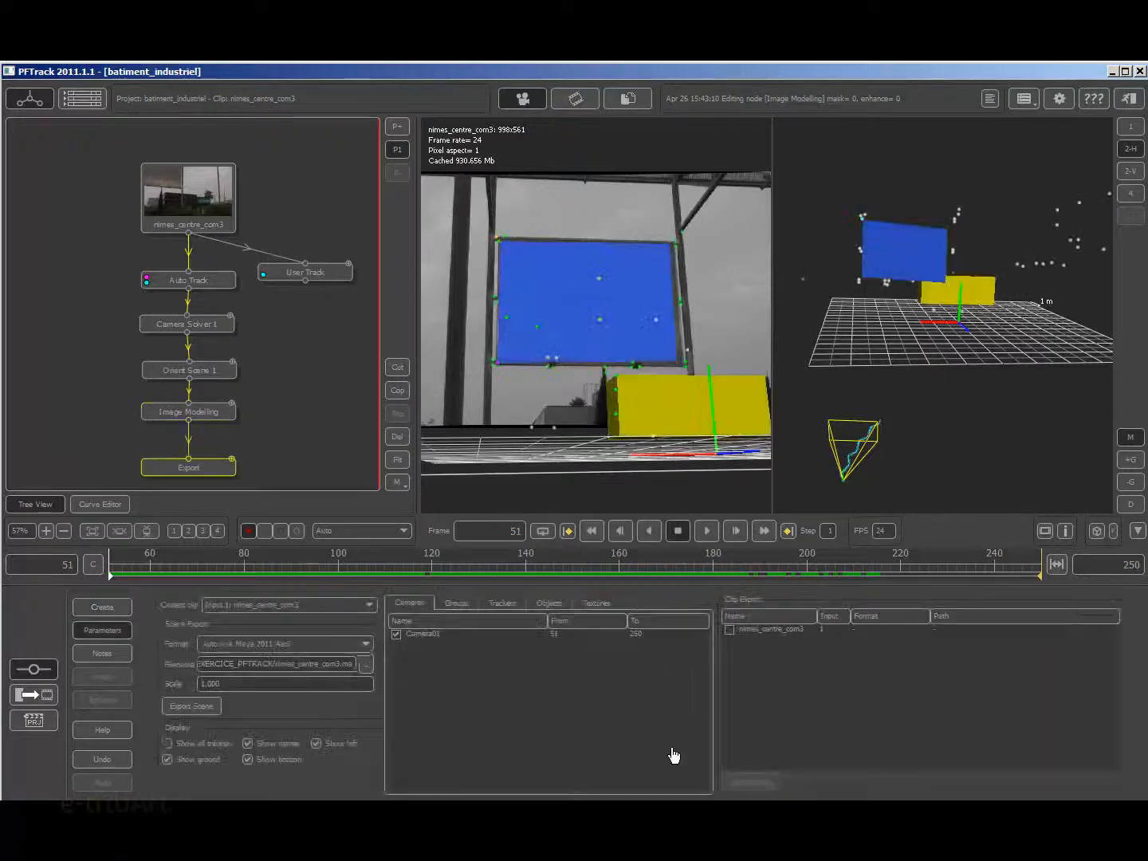
drag(199, 478, 200, 470)
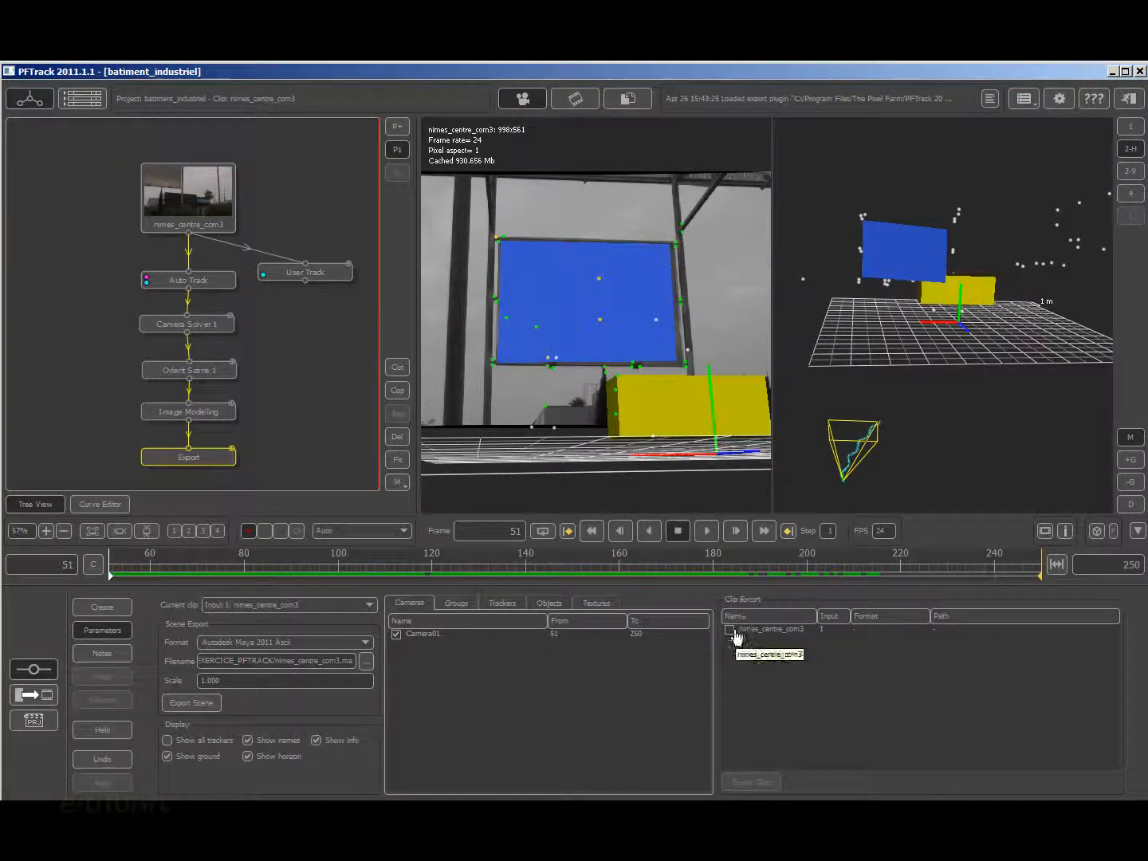
Step: Review the groups, trackers, objects and textures offered for scene export, and check the available export formats
click(455, 607)
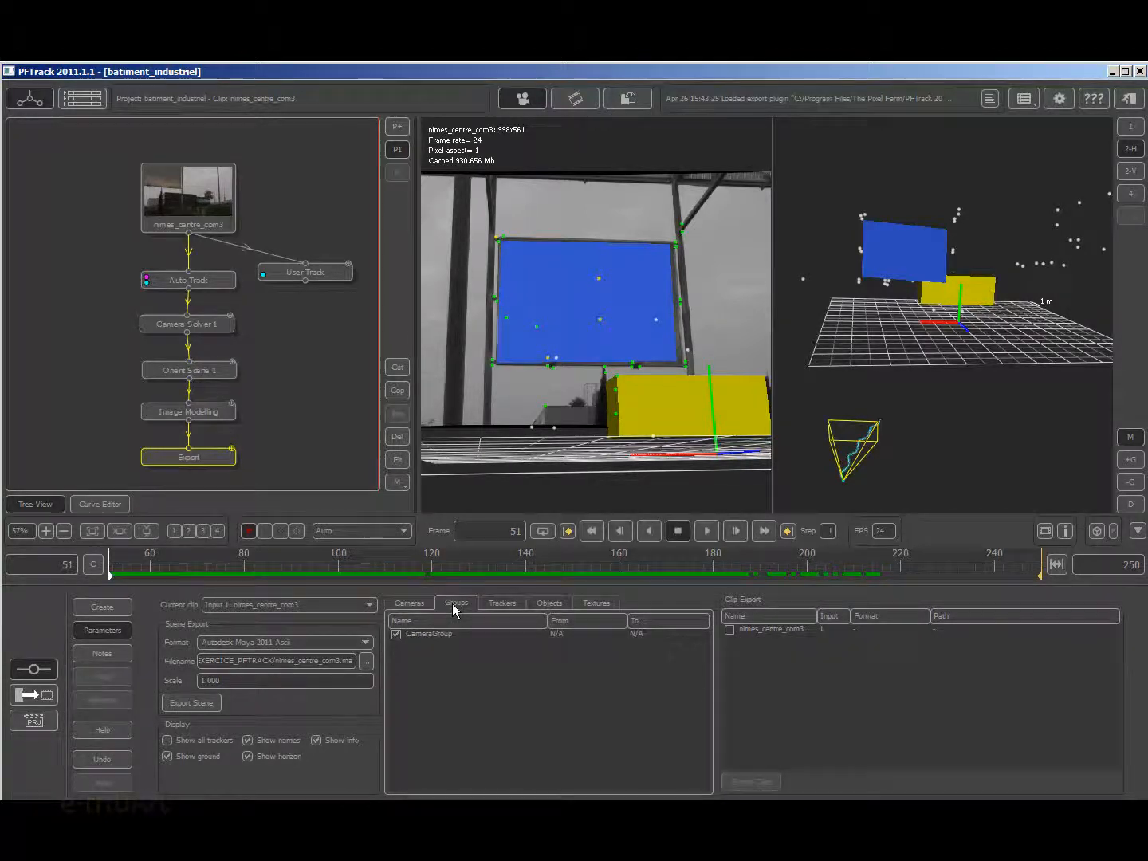
click(502, 605)
click(548, 604)
click(599, 607)
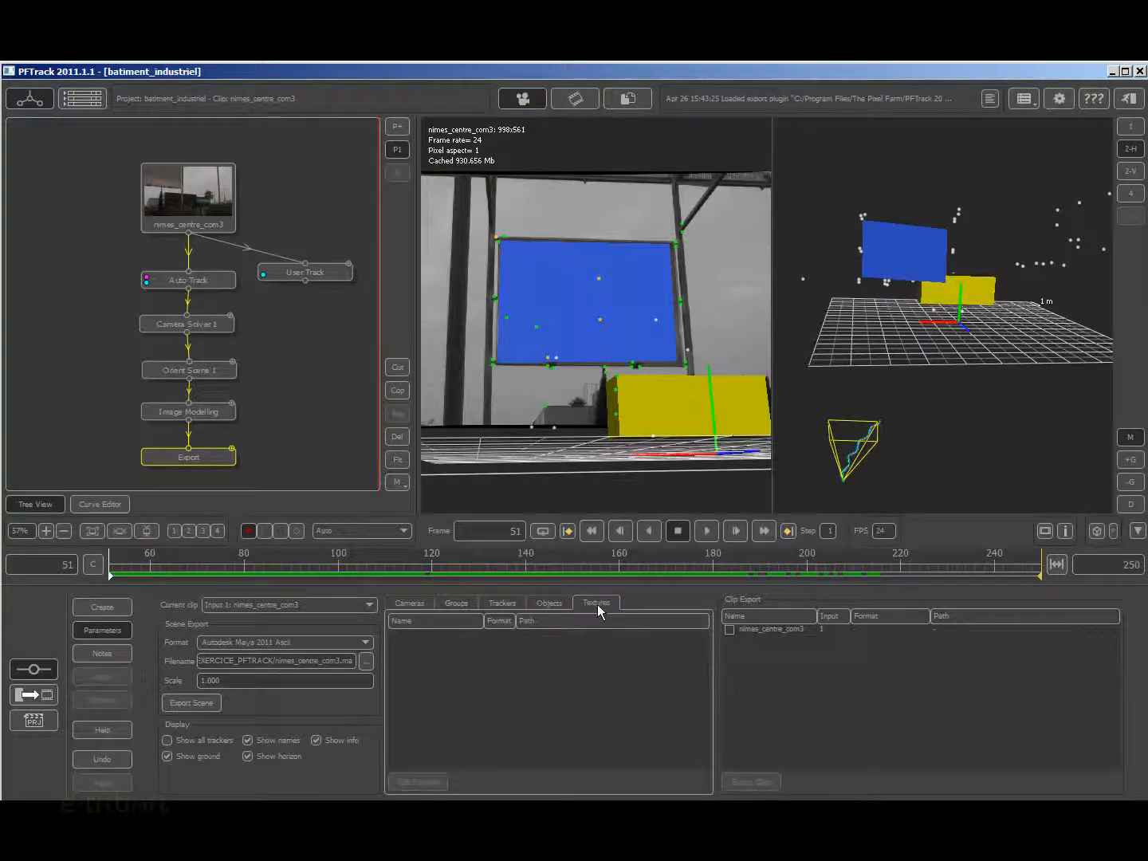
click(508, 606)
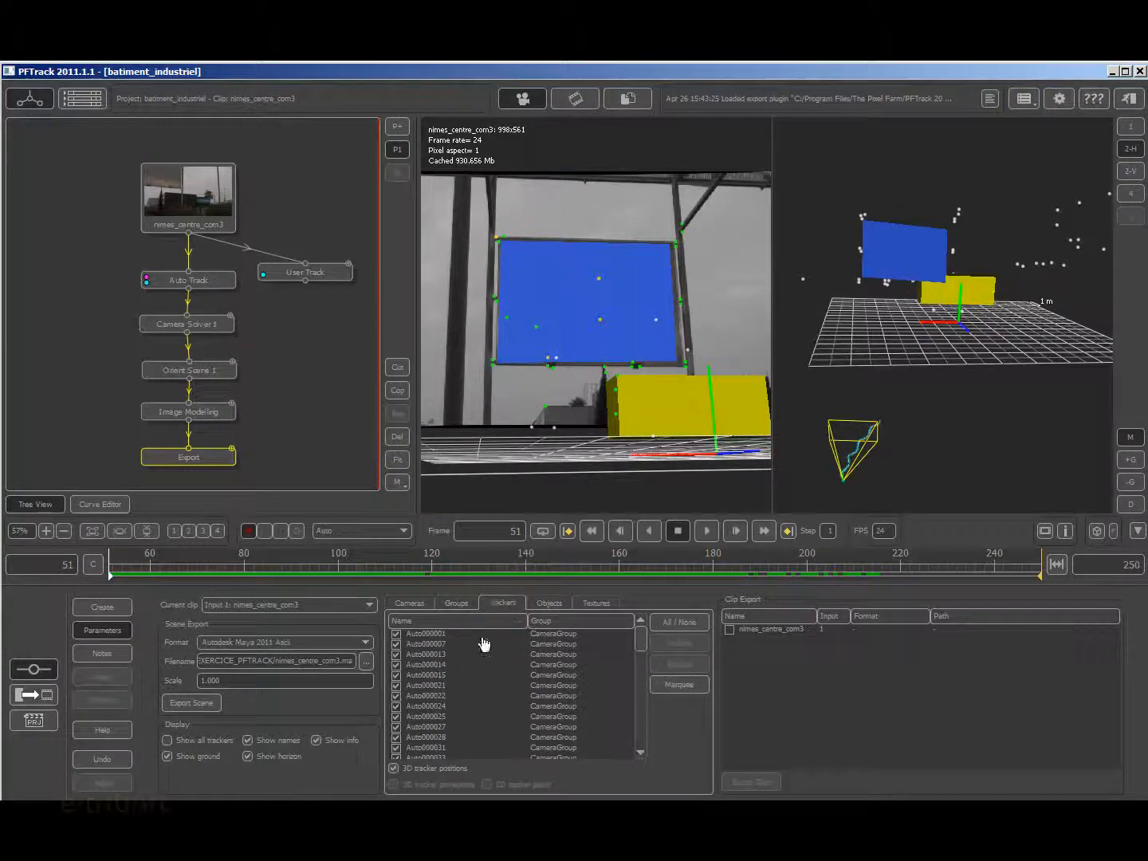
click(542, 604)
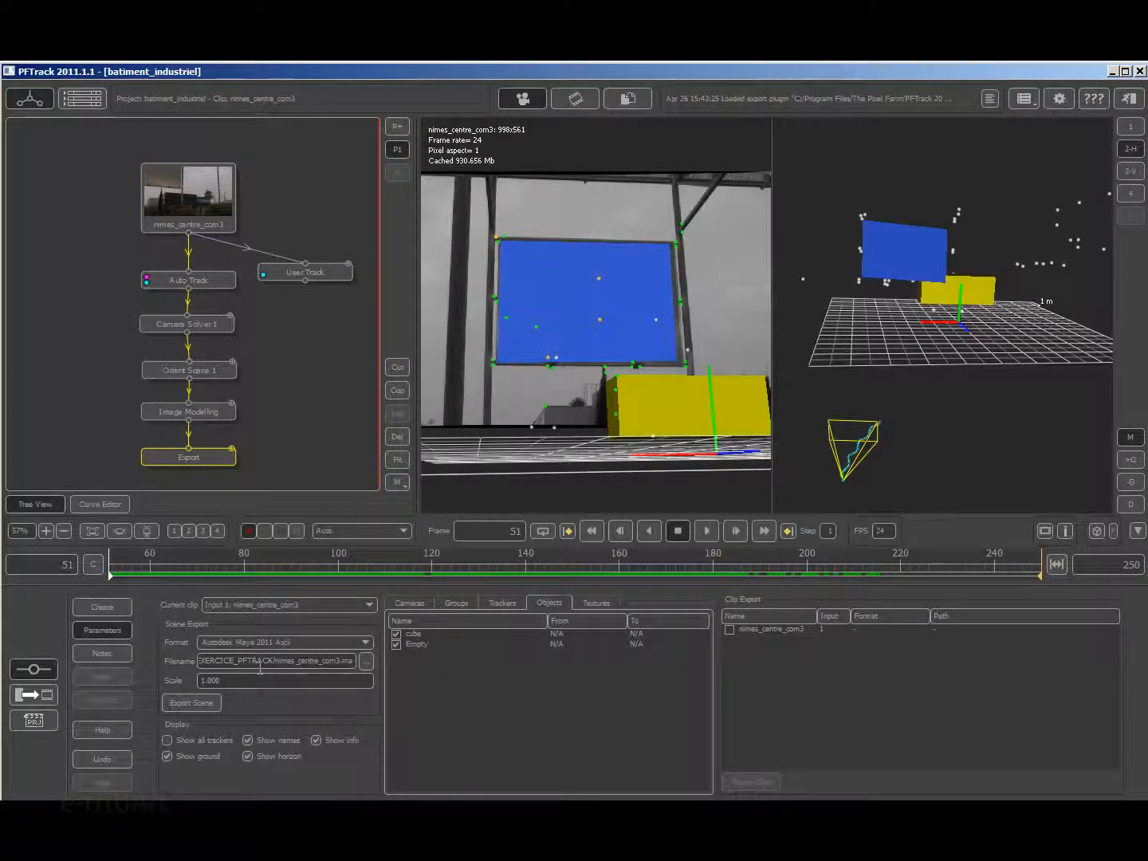
click(251, 641)
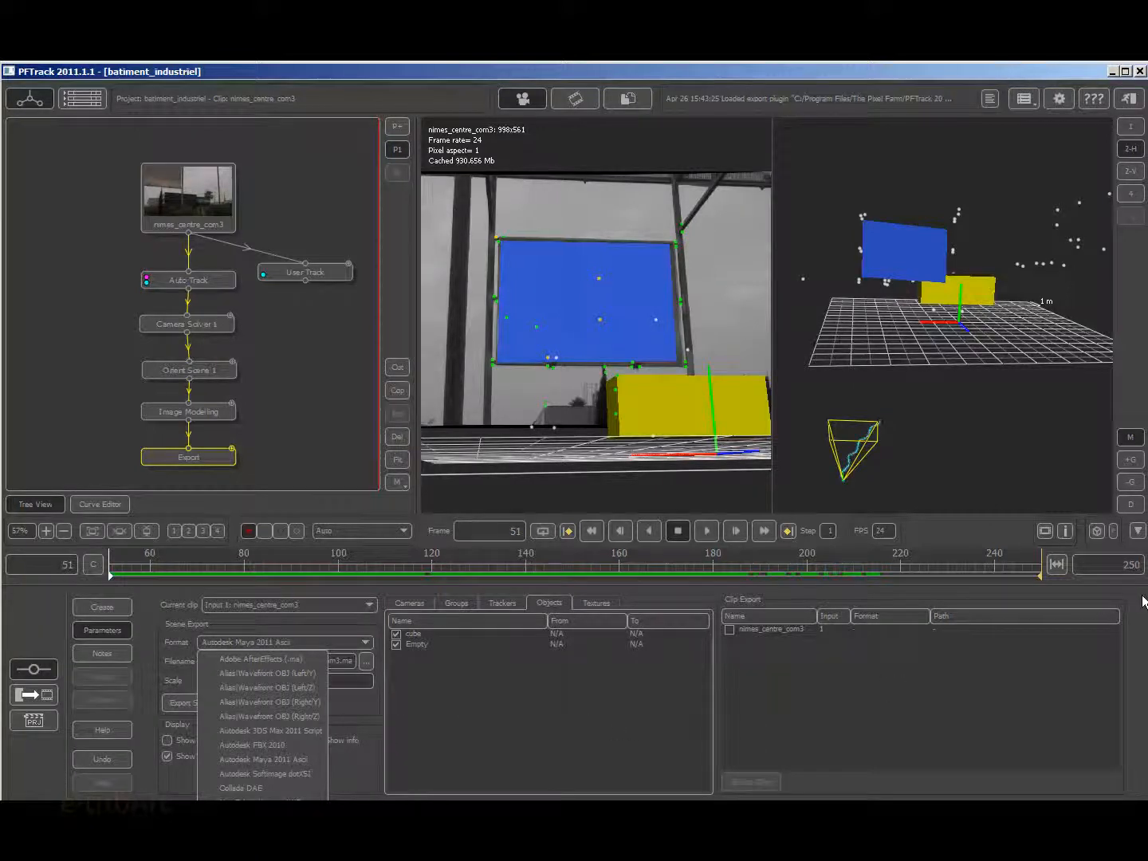
click(1143, 598)
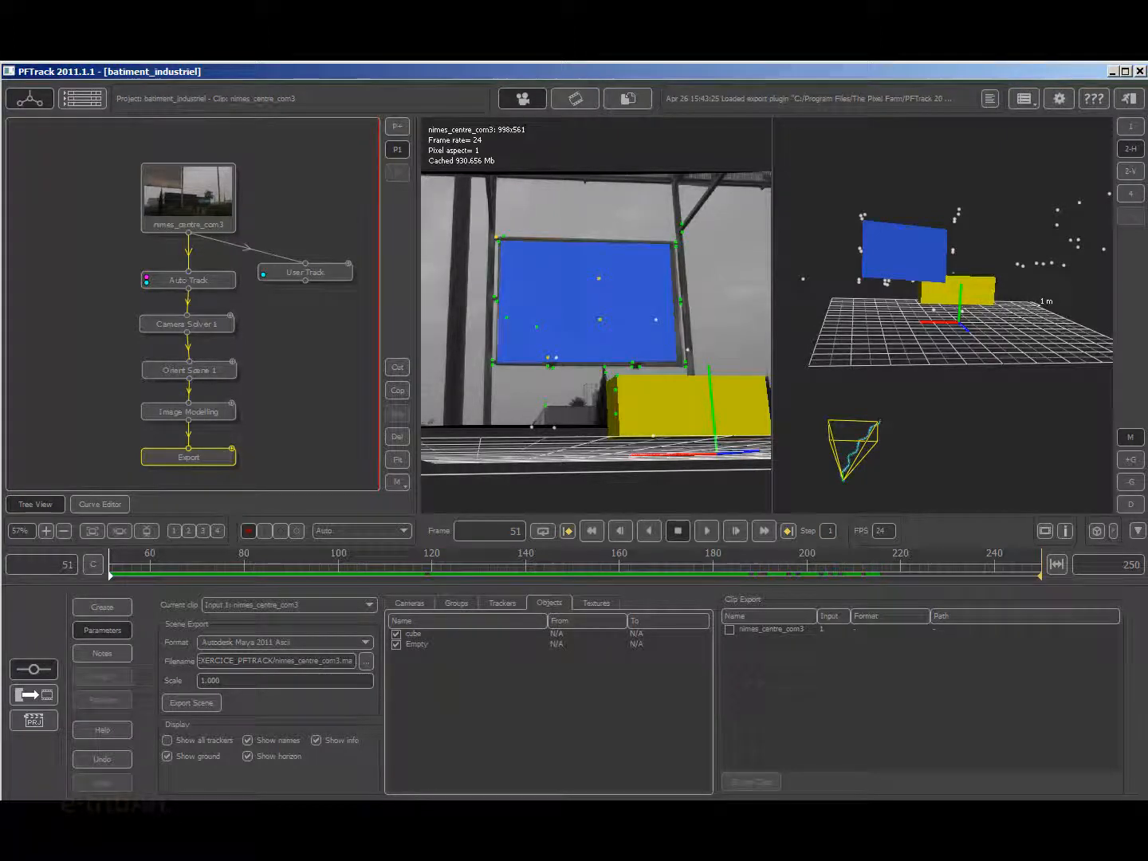